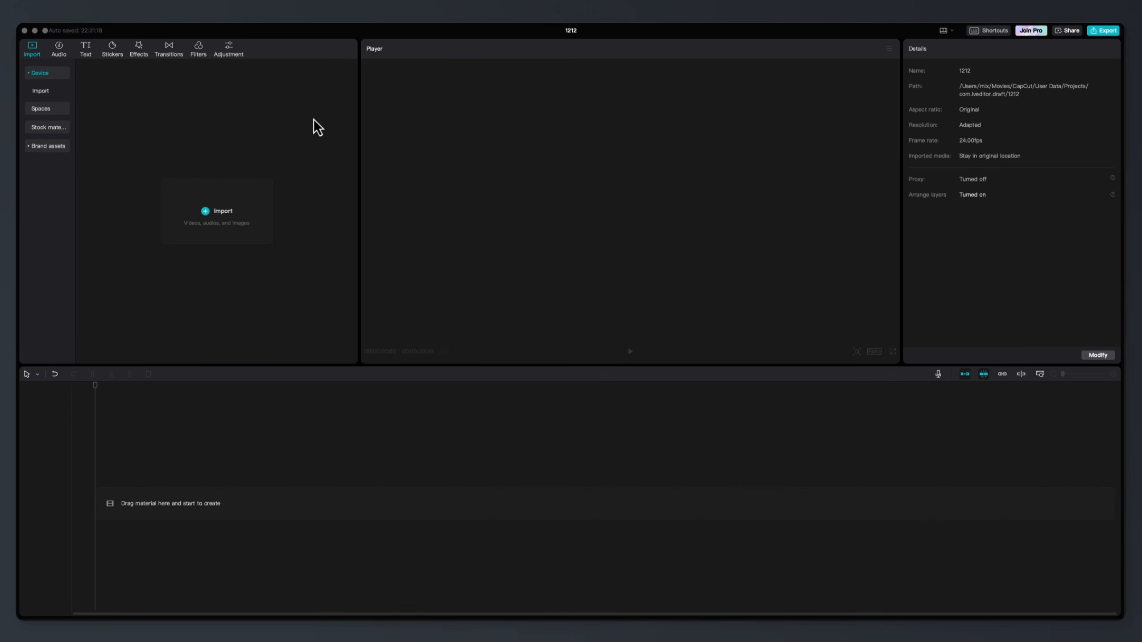
- Open the media import and look through the template folder's Audio, Graphics, Raw Footage, Thumbnail and Thumbnail Poses subfolders
left_click(242, 199)
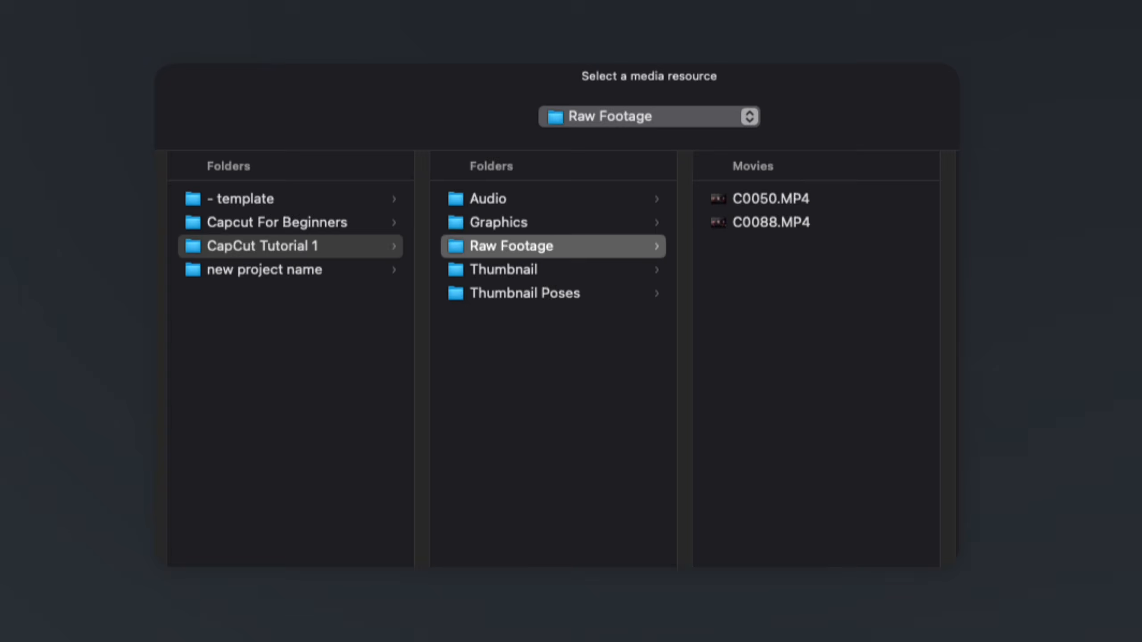
left_click(251, 205)
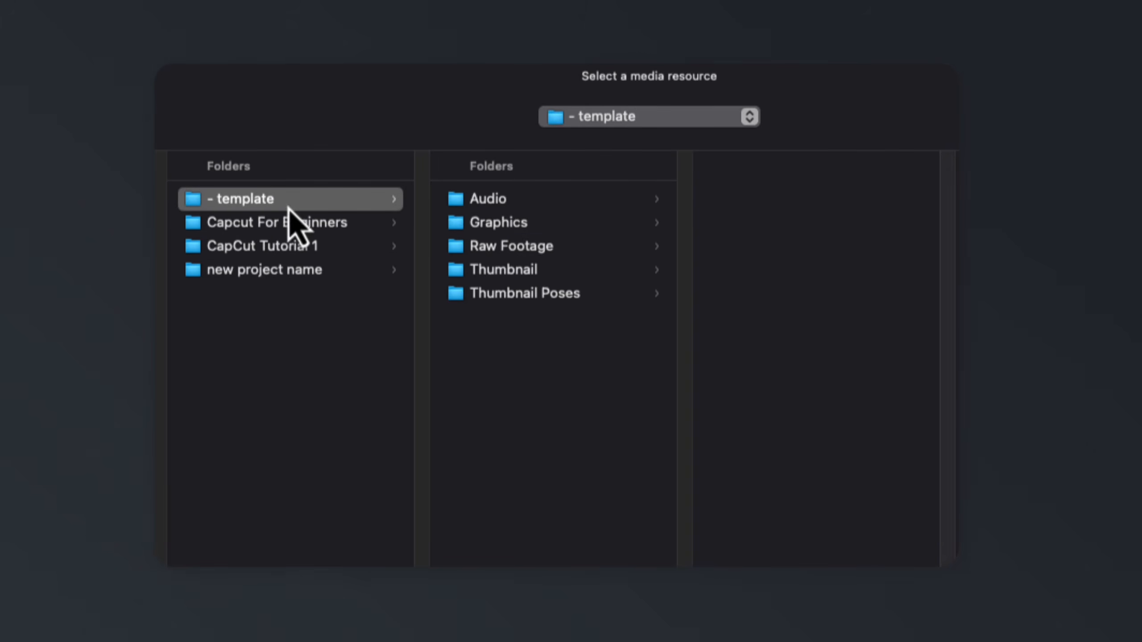
left_click(512, 205)
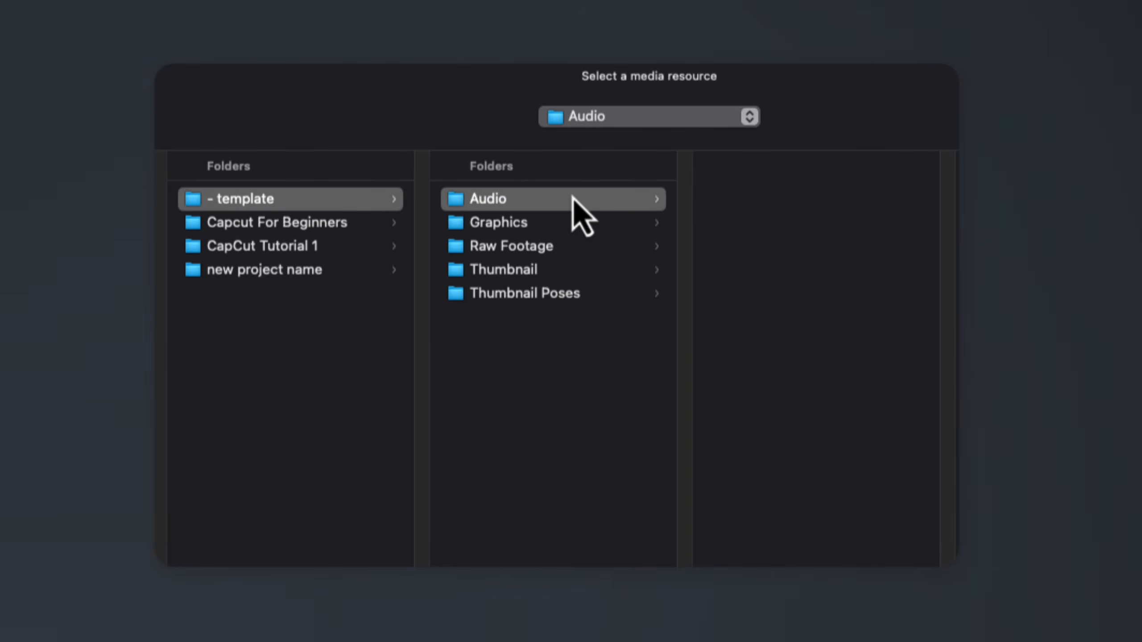
left_click(546, 225)
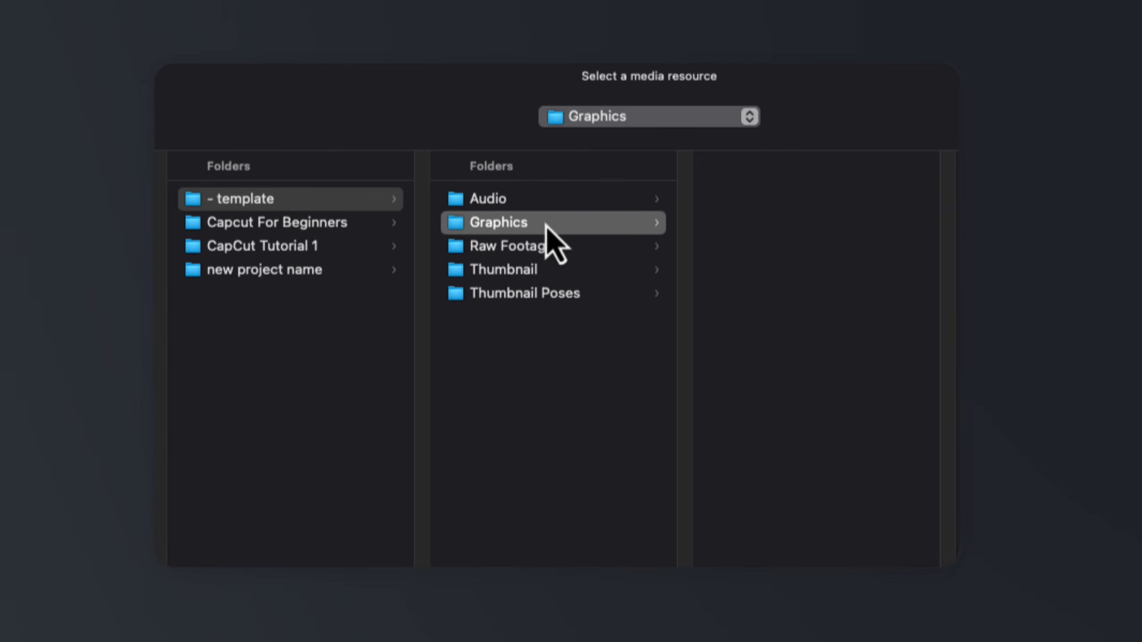
left_click(540, 250)
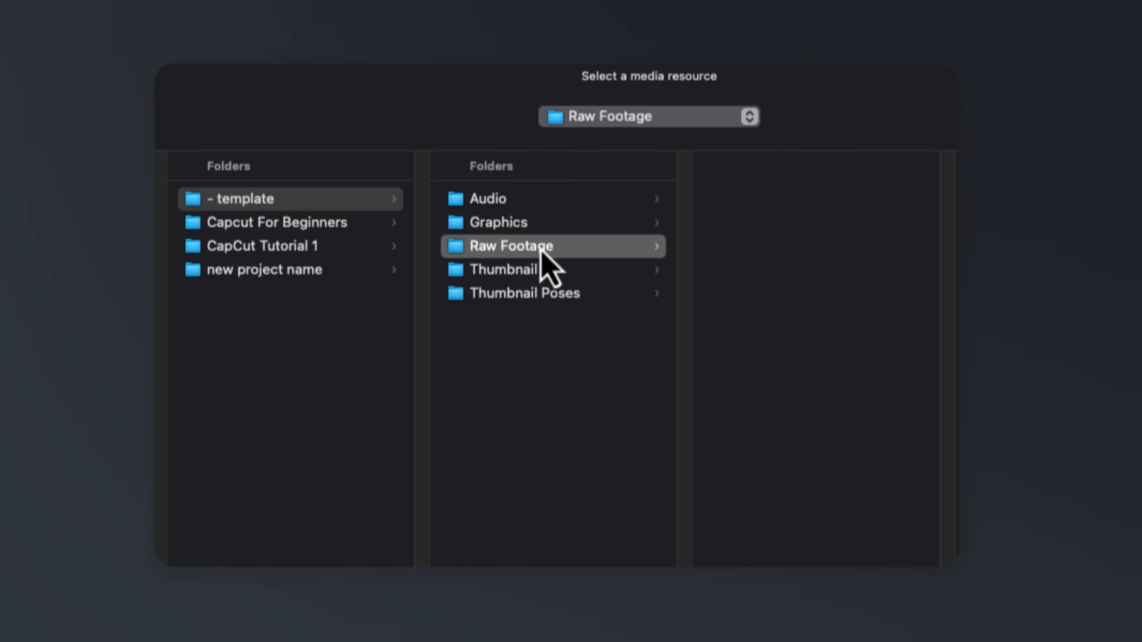
left_click(539, 270)
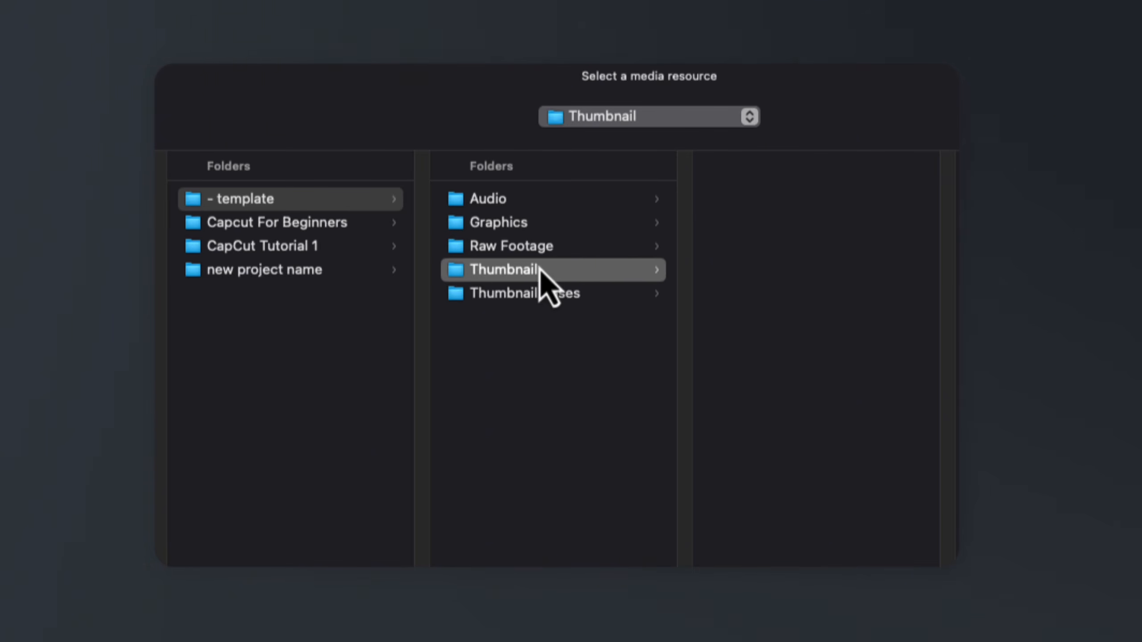
left_click(538, 301)
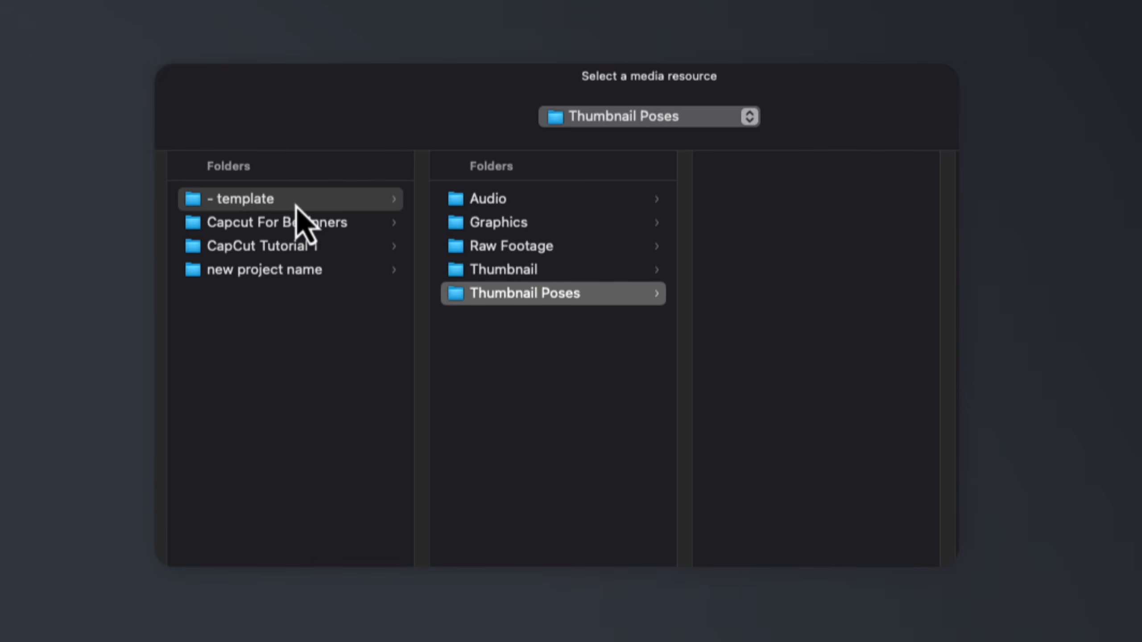
- Import C0050.MP4 and C0088.MP4 from the Raw Footage folder of CapCut Tutorial 1, leaving neither clip selected
left_click(309, 253)
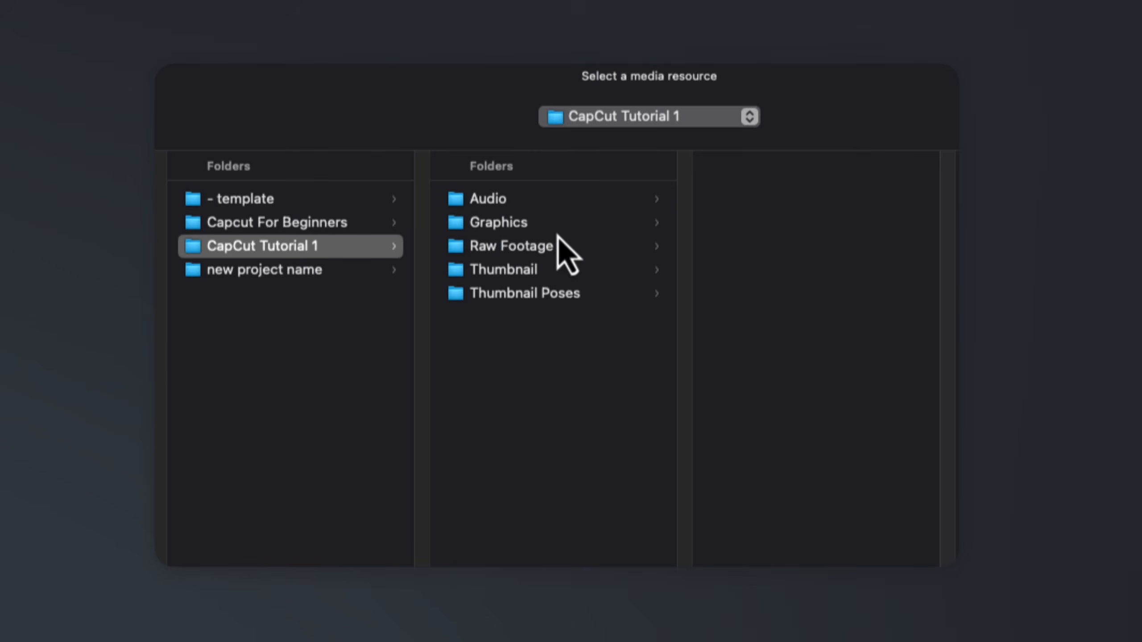
left_click(521, 253)
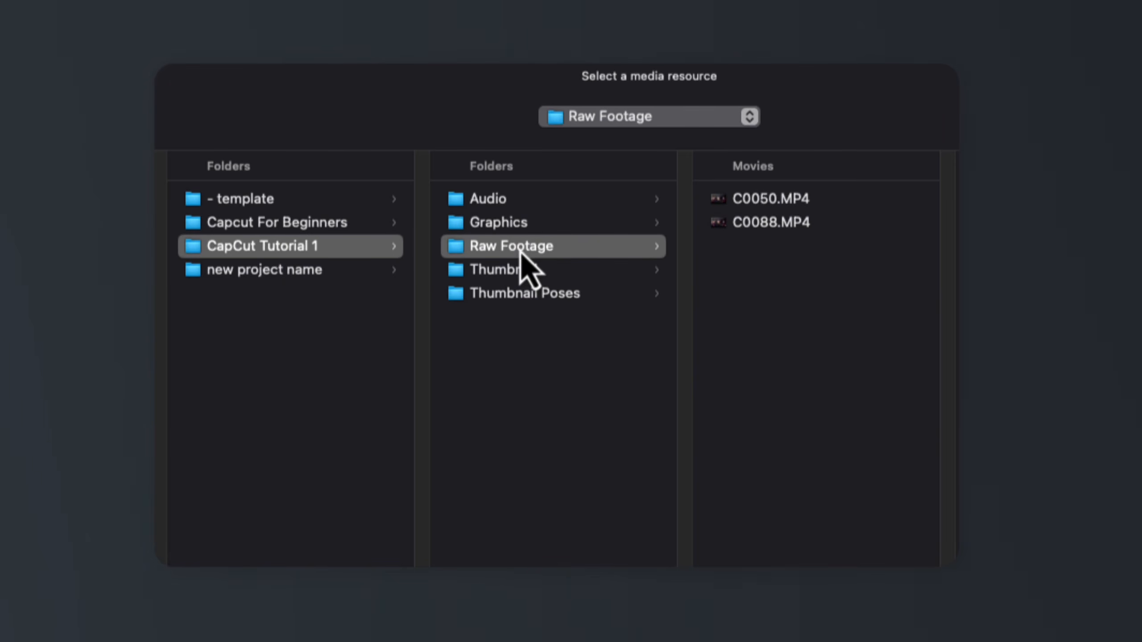
left_click(788, 207)
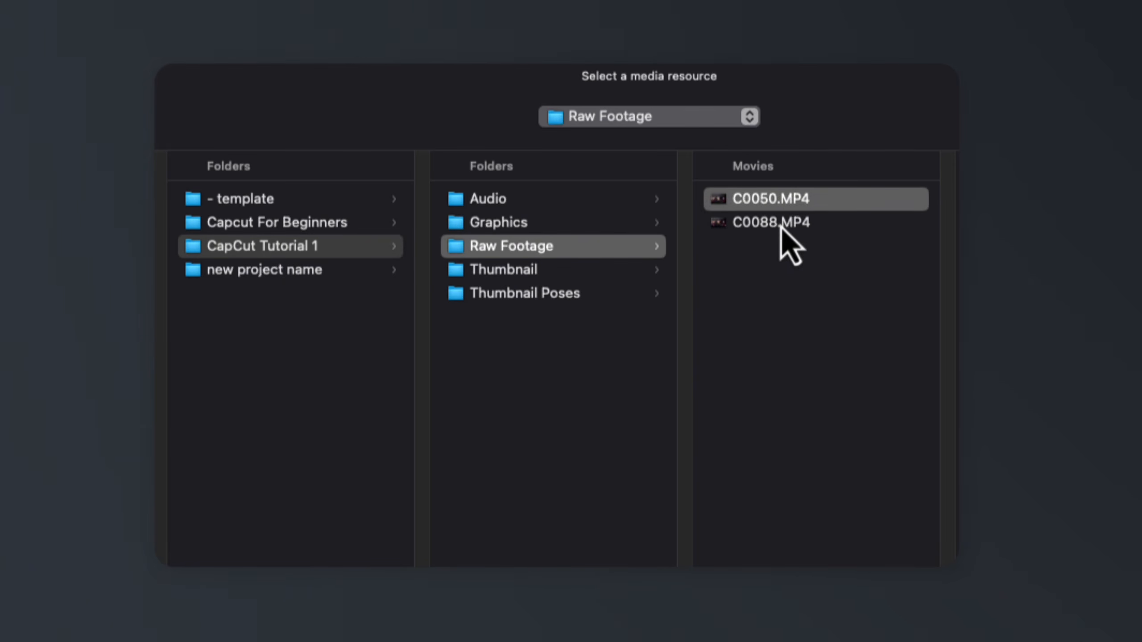
left_click(781, 223, "shift")
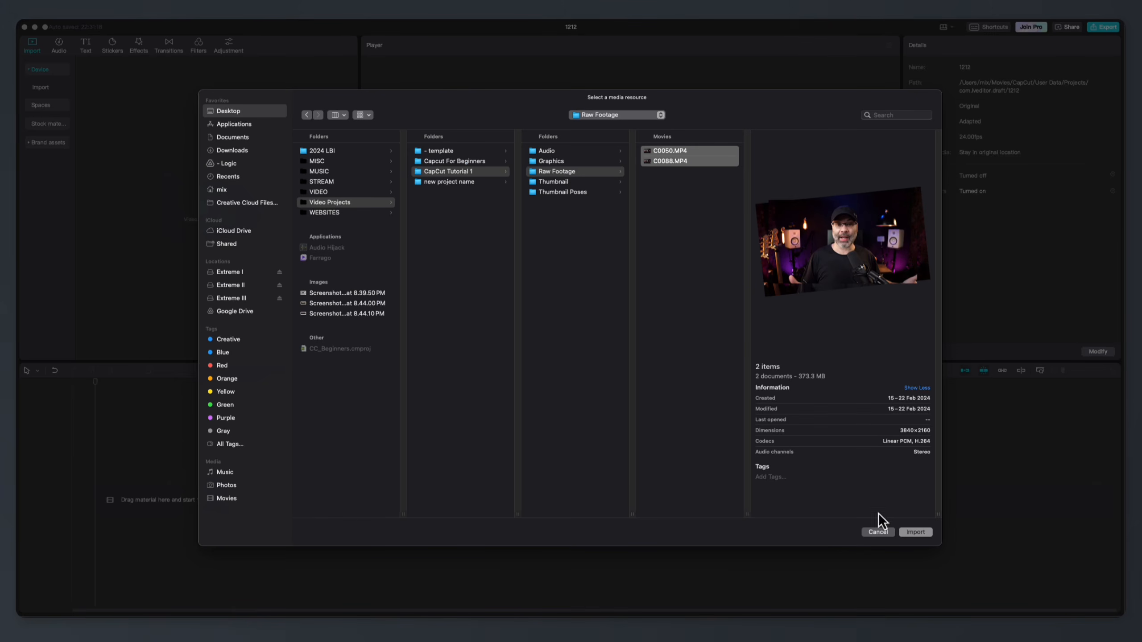
left_click(916, 533)
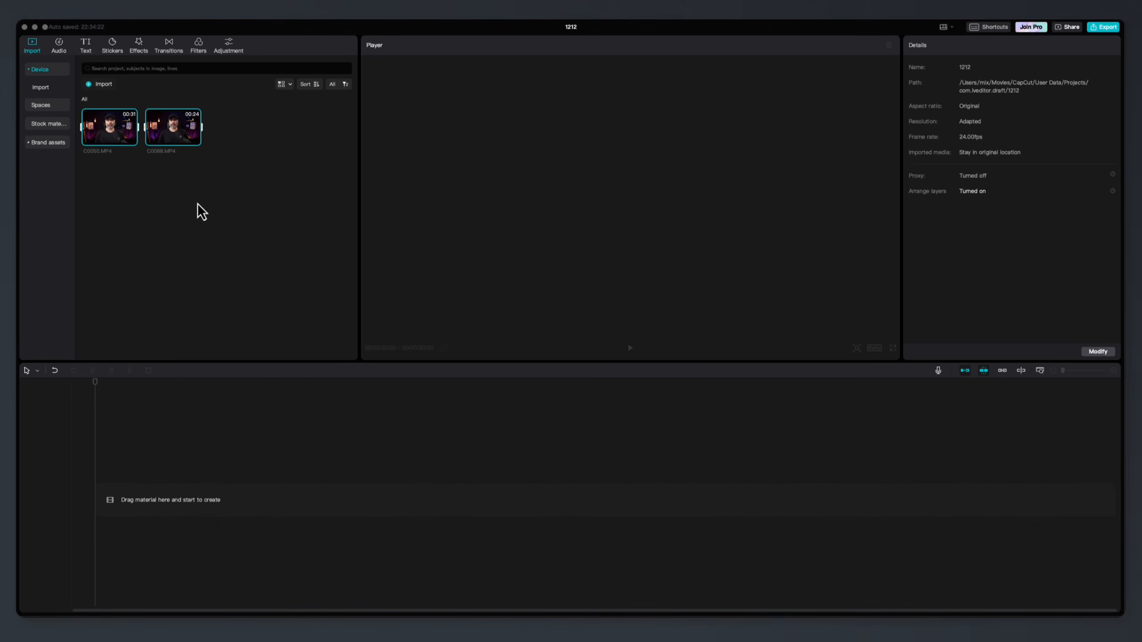
left_click(173, 193)
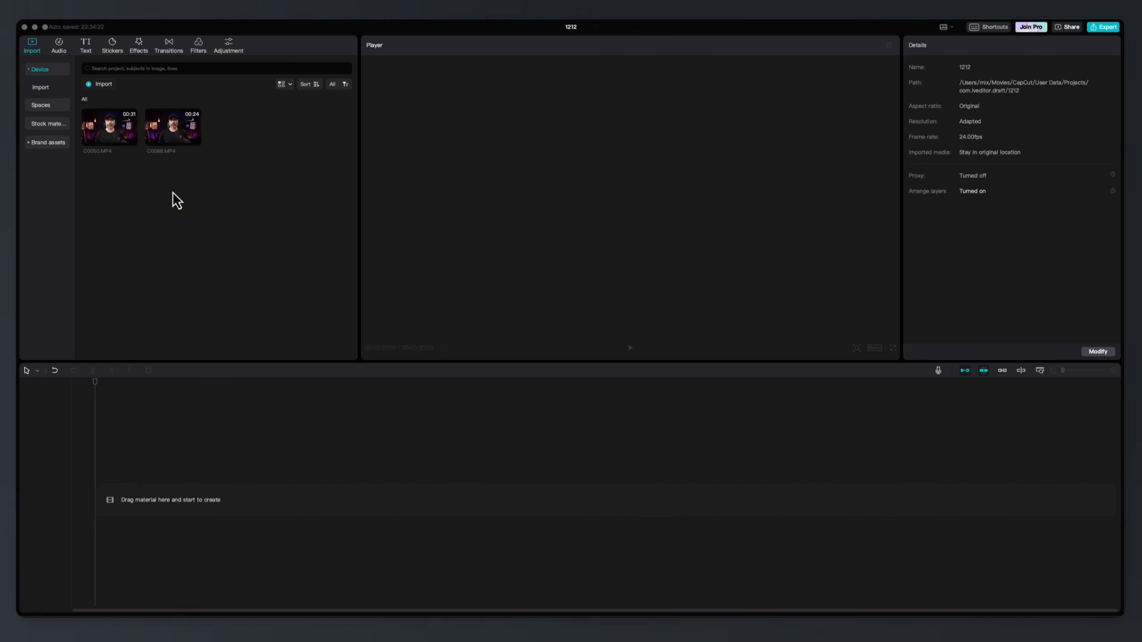
- Preview C0050.MP4 in the player, select both imported clips and clear the selection
left_click(111, 126)
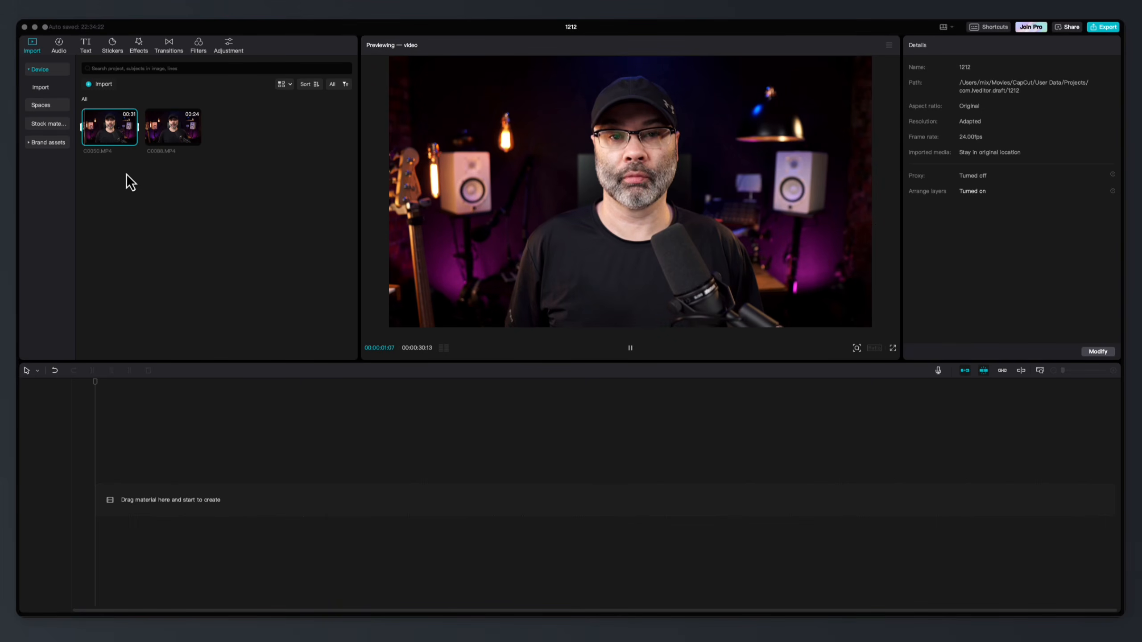
left_click(122, 128)
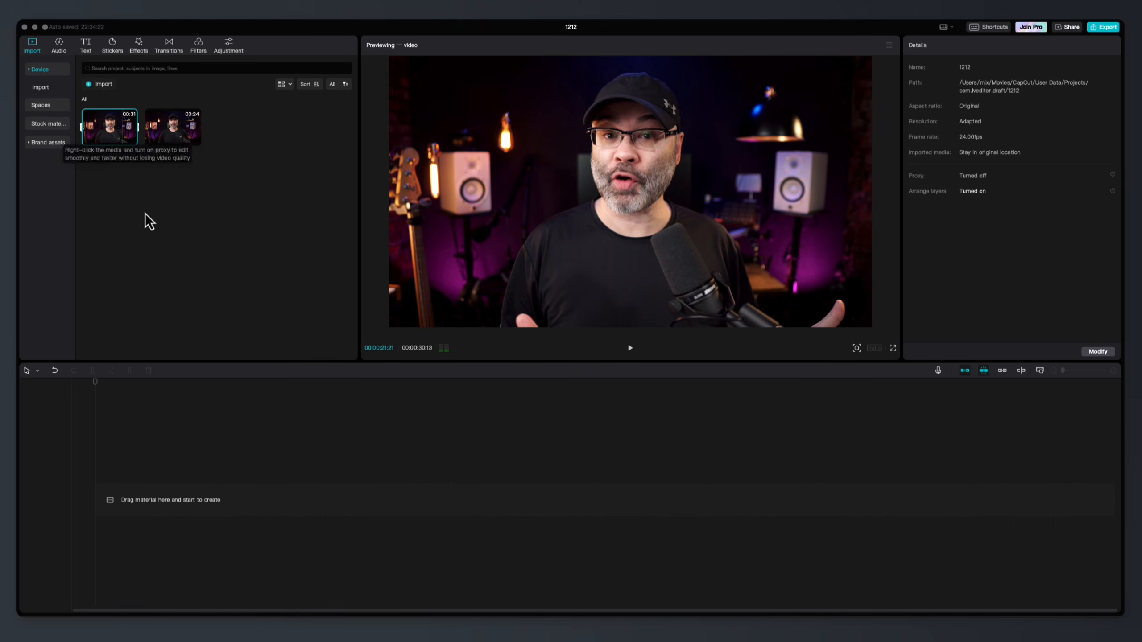
left_click(189, 243)
left_click_drag(151, 150, 118, 132)
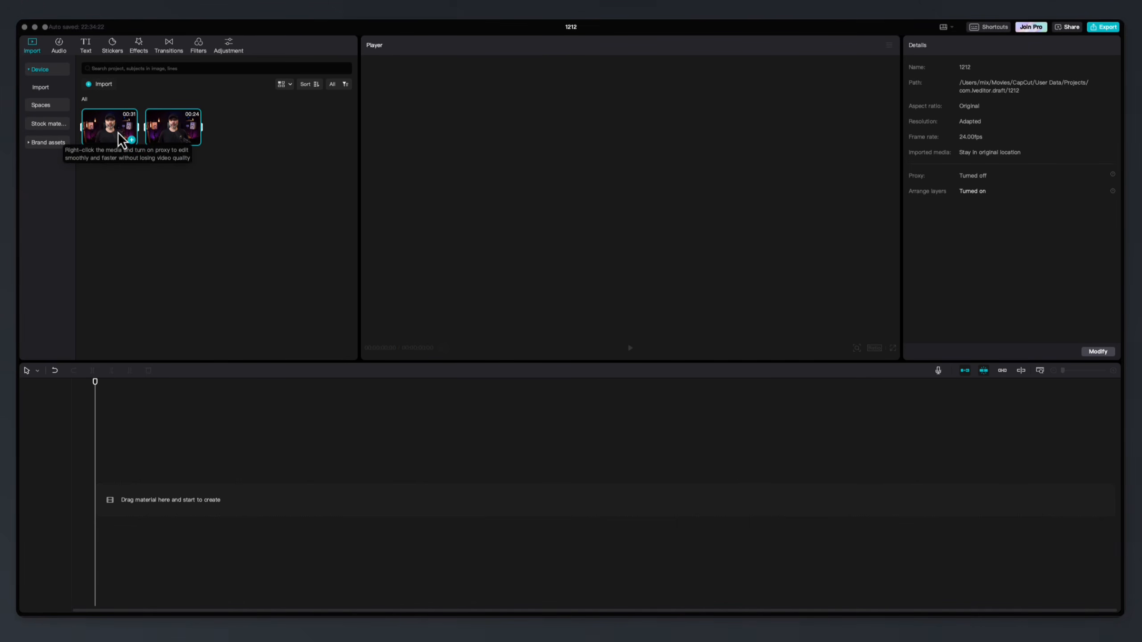
left_click(171, 186)
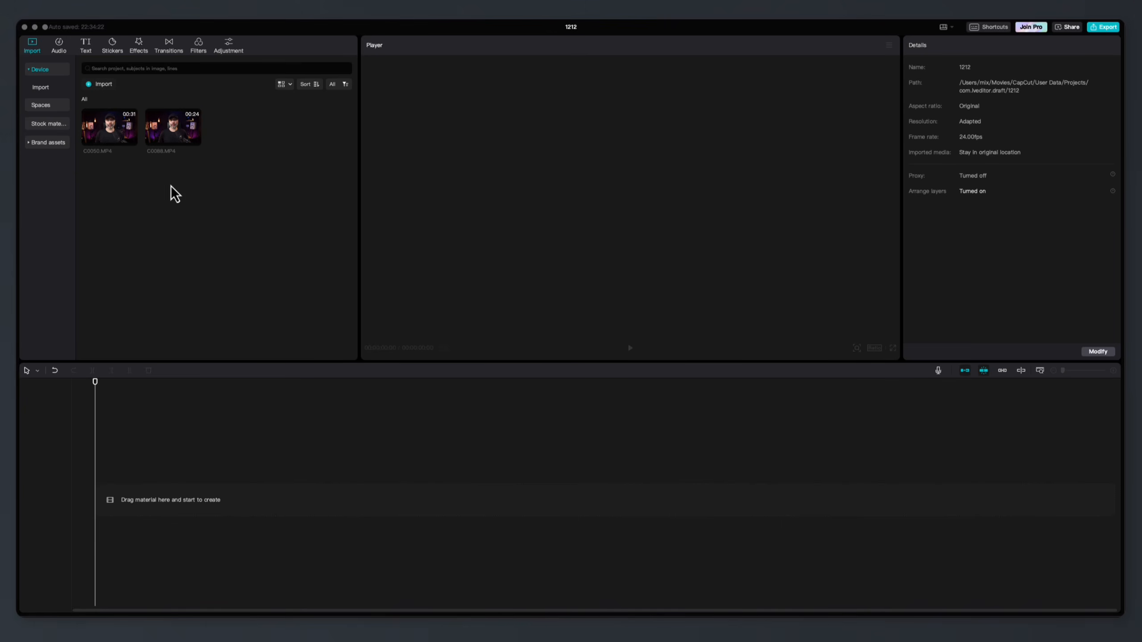
- Place C0050.MP4 at the start of the timeline's main track and C0088.MP4 directly after it
left_click(112, 133)
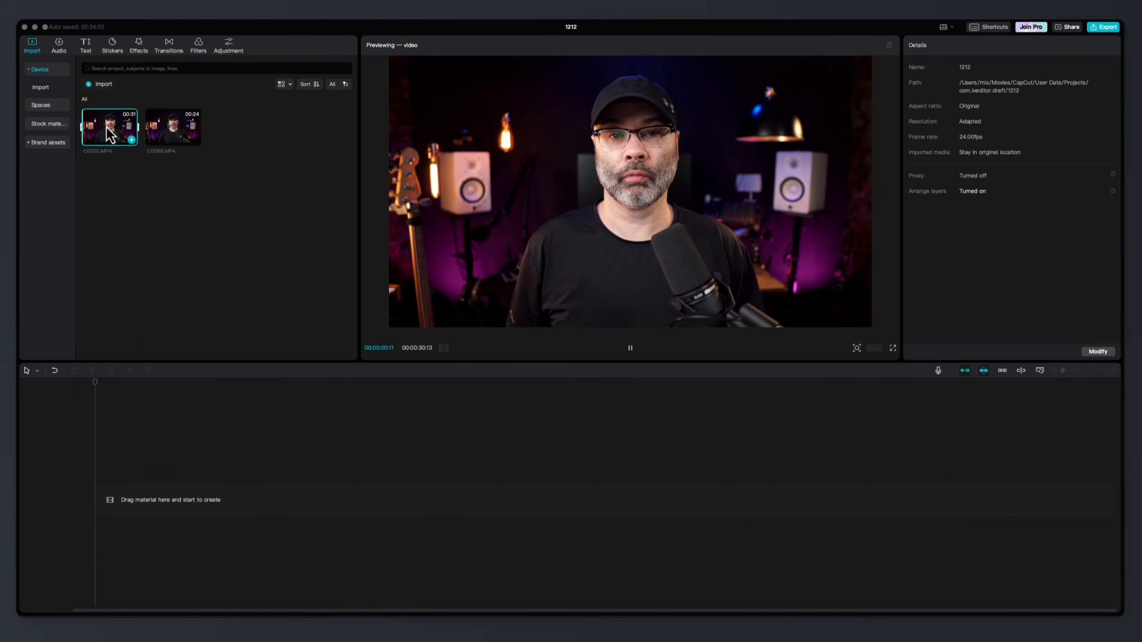
left_click_drag(106, 127, 96, 502)
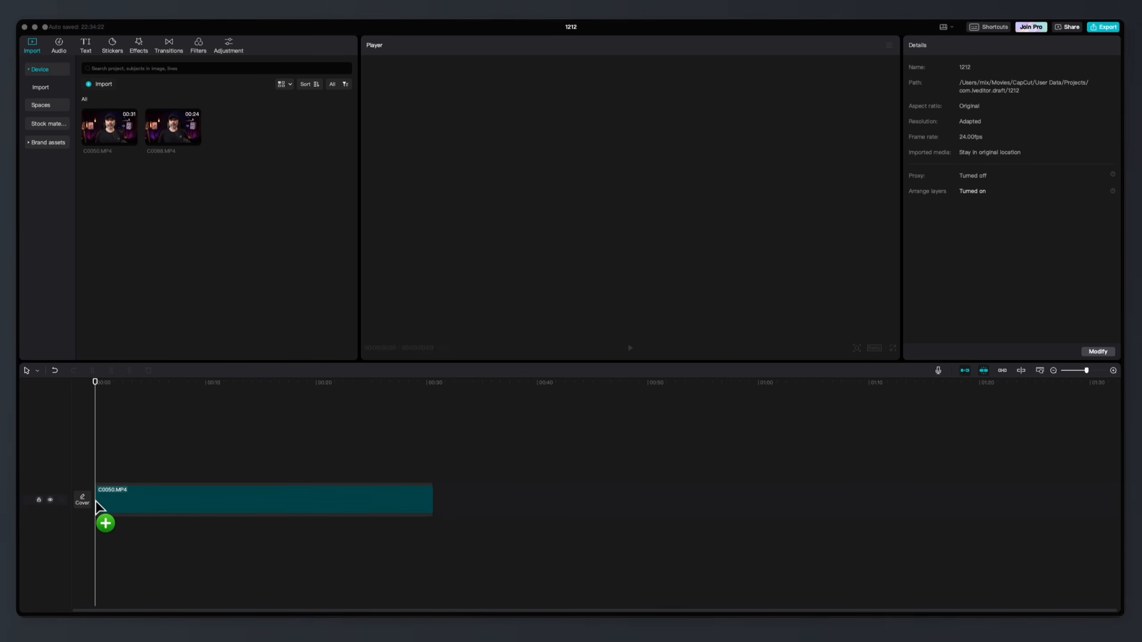
left_click_drag(96, 501, 95, 500)
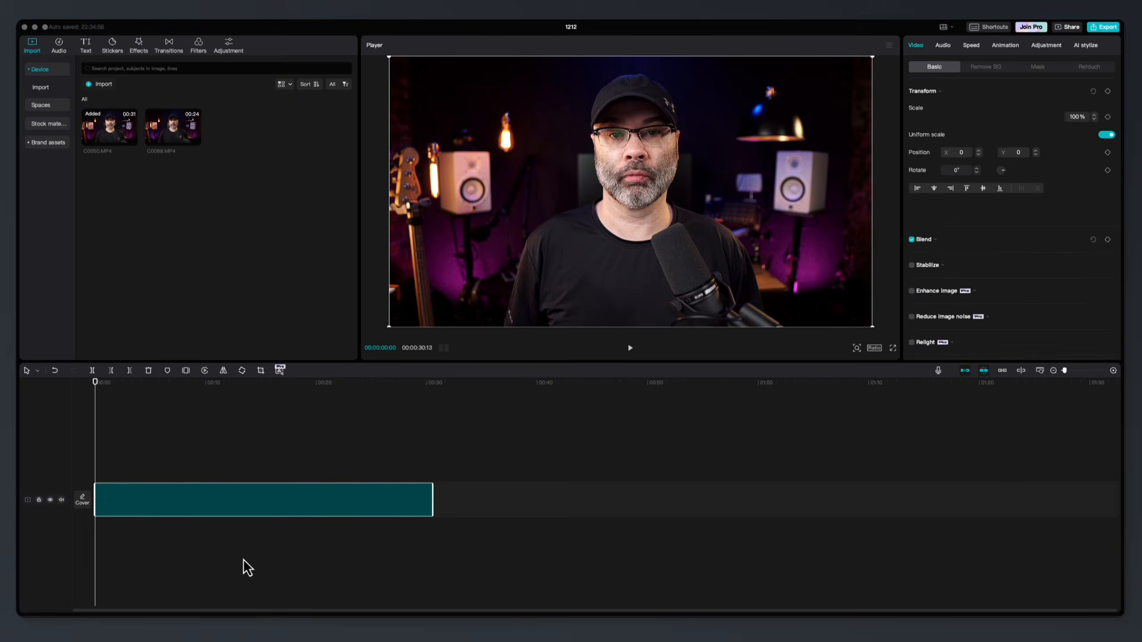
left_click_drag(192, 147, 430, 502)
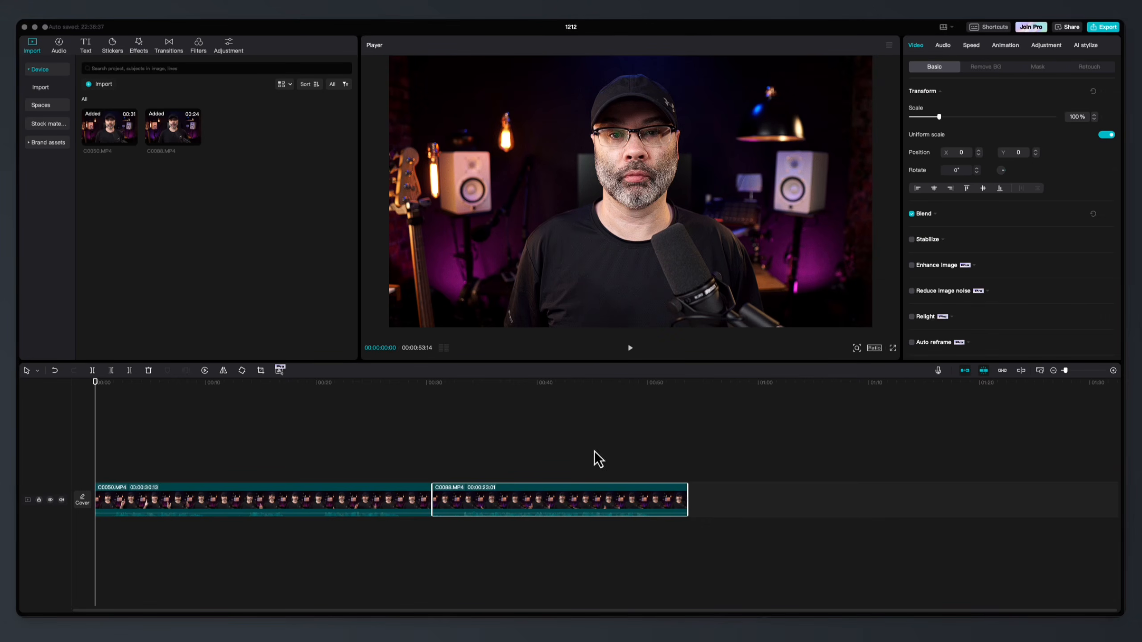
- Turn off the main track magnet to shift both clips apart, and turn it back on to close the gaps
left_click_drag(492, 499, 687, 492)
left_click(965, 374)
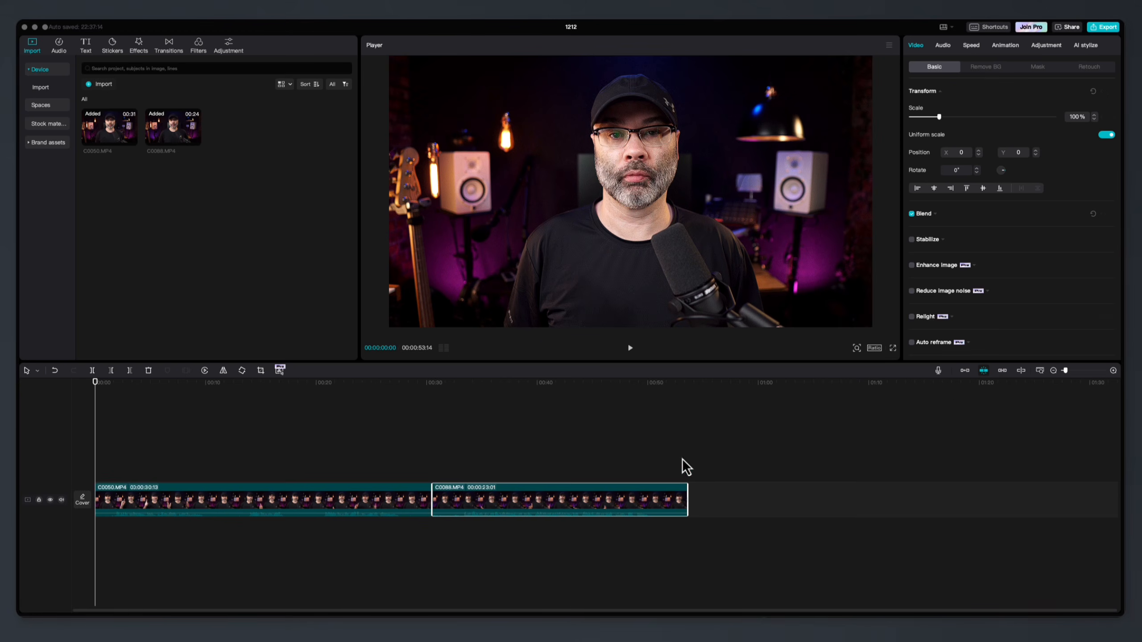
left_click_drag(526, 502, 675, 500)
left_click_drag(374, 500, 413, 500)
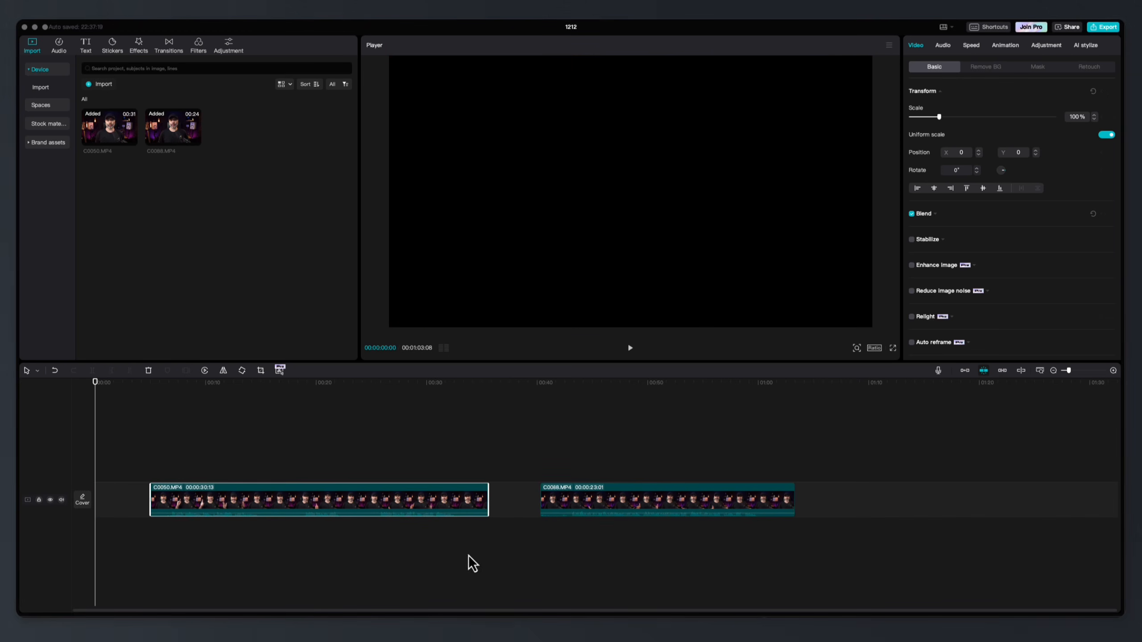
left_click_drag(602, 505, 654, 510)
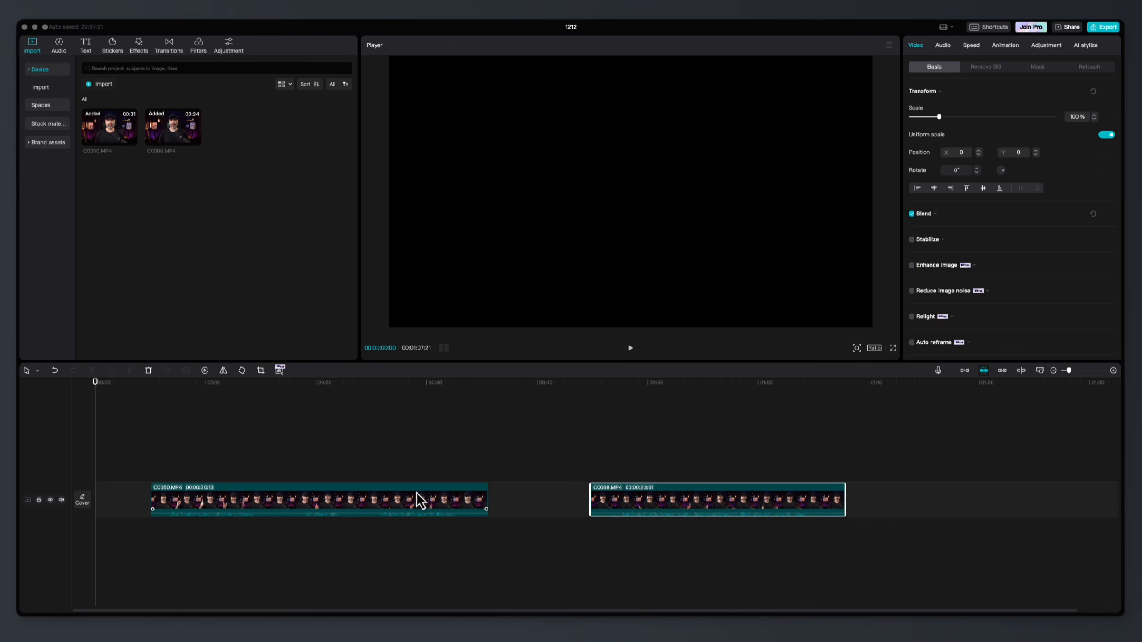
left_click_drag(416, 493, 391, 495)
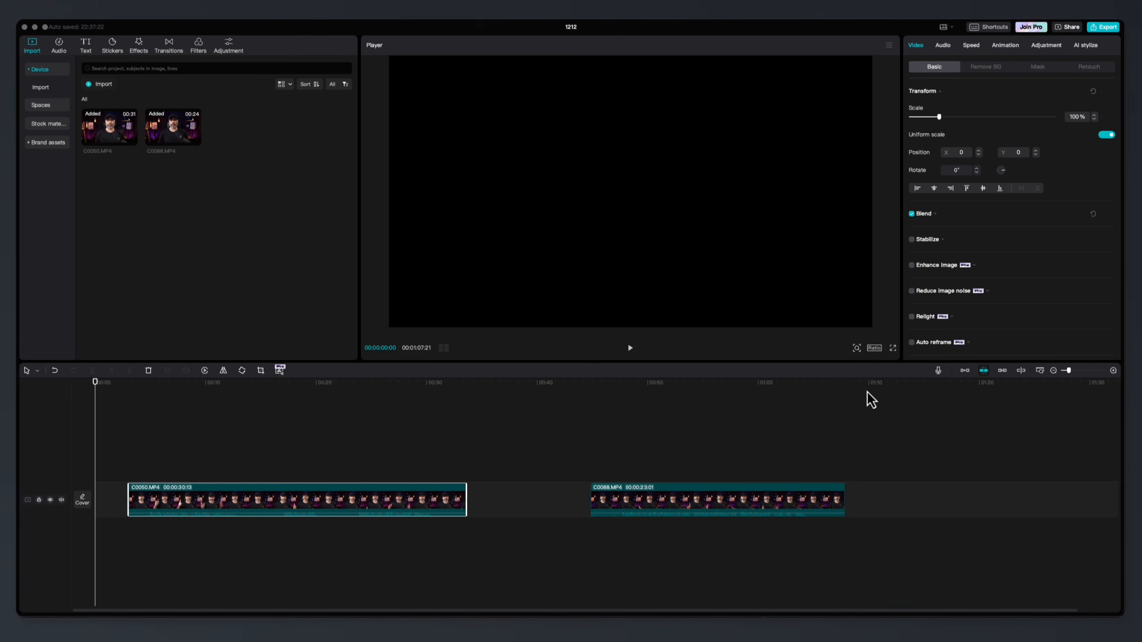
left_click(963, 371)
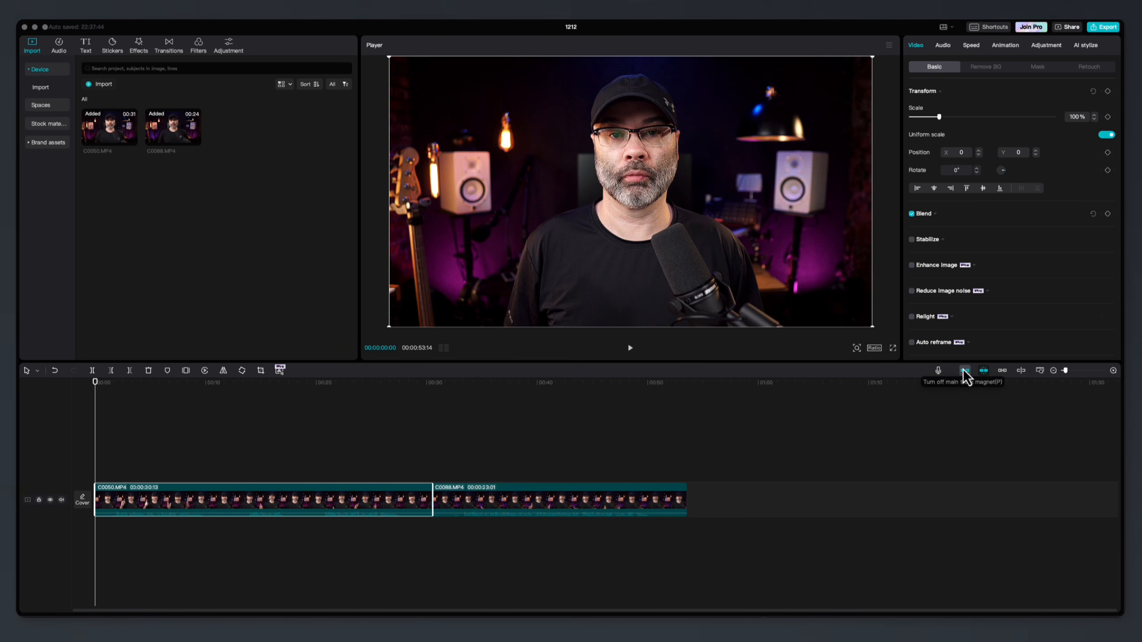
- Turn off the main track magnet and move C0088.MP4 about one frame away from the end of C0050.MP4
left_click(434, 383)
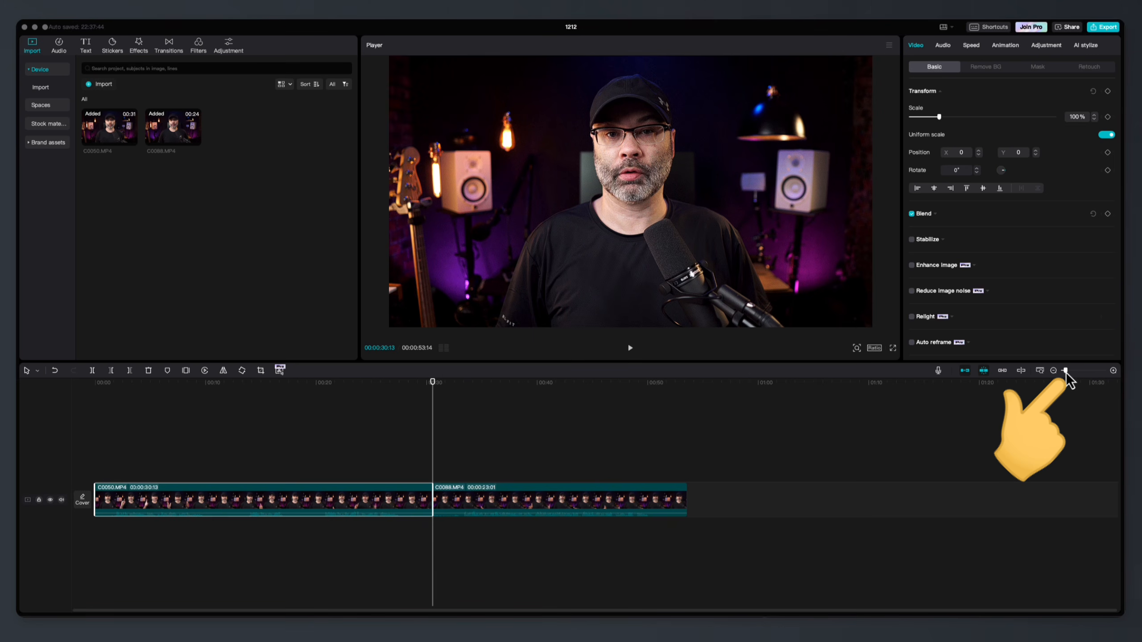
mouse_move(1064, 372)
left_mouse_down()
mouse_move(1087, 370)
mouse_move(1063, 369)
left_mouse_up()
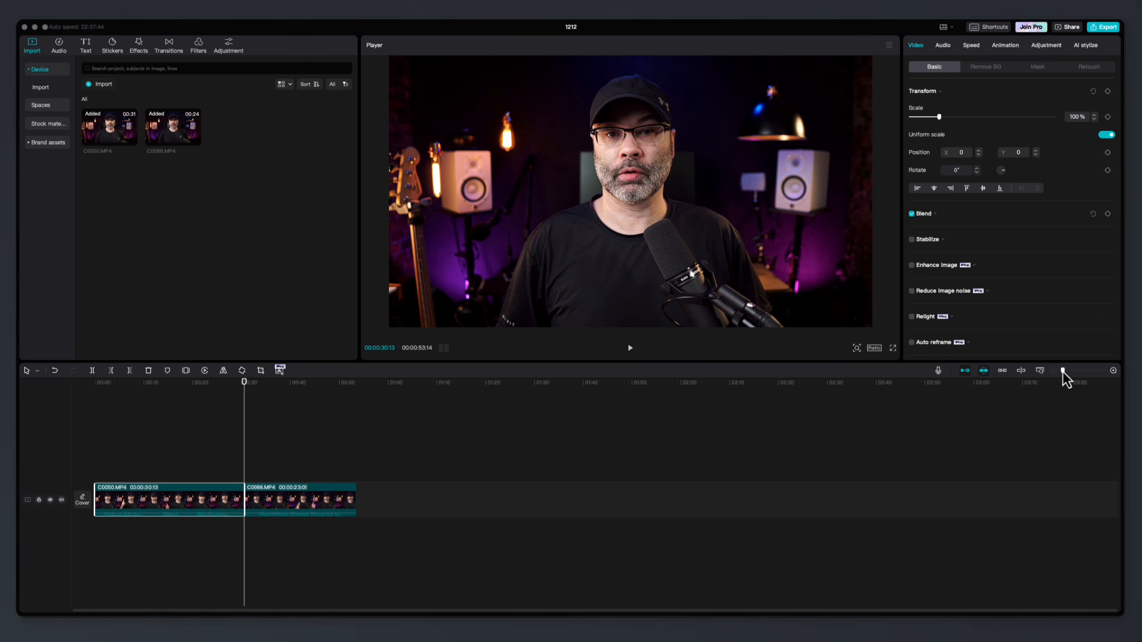
left_click_drag(1063, 372, 1086, 371)
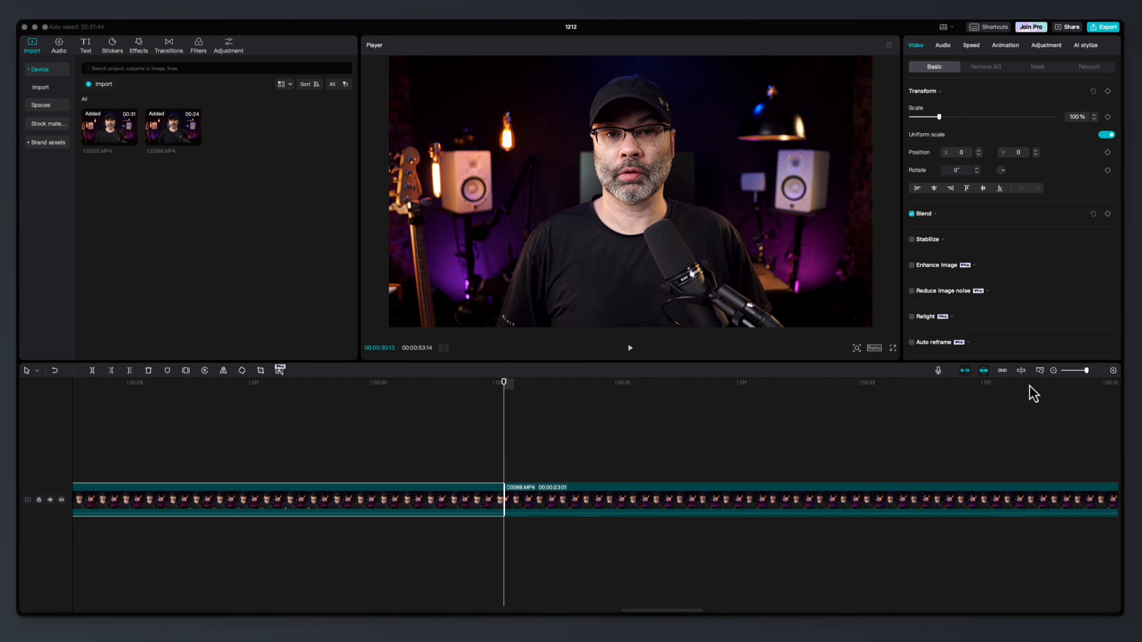
left_click(965, 371)
left_click(581, 475)
left_click_drag(546, 500, 555, 502)
left_click(531, 544)
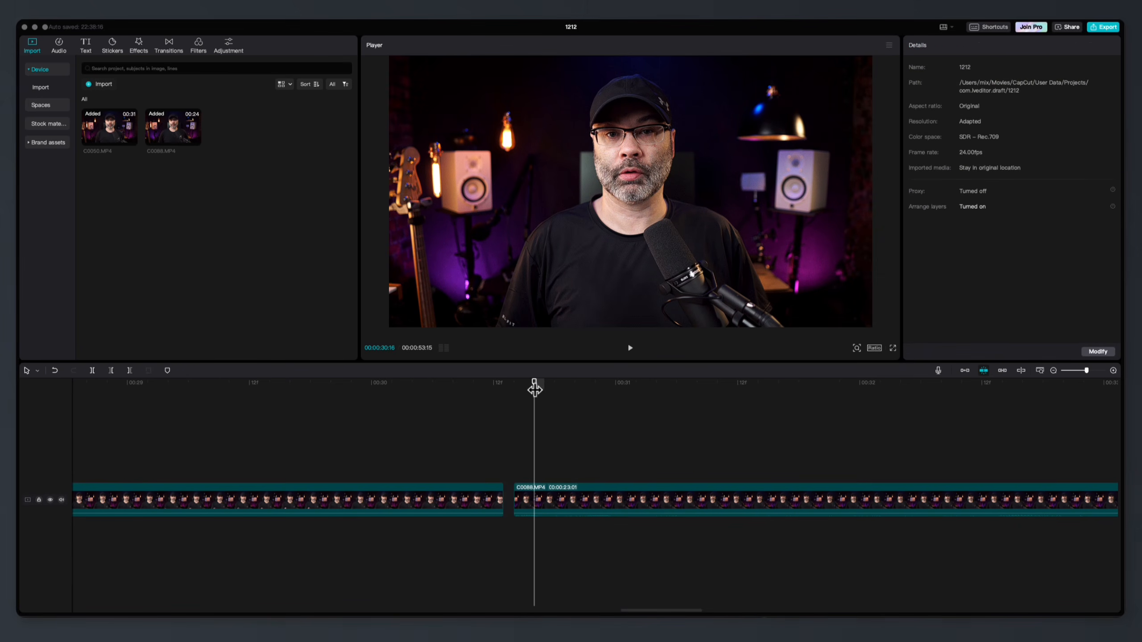
- Widen the gap before C0088.MP4 to about three frames and close it by turning the main track magnet back on
left_click_drag(534, 390, 473, 399)
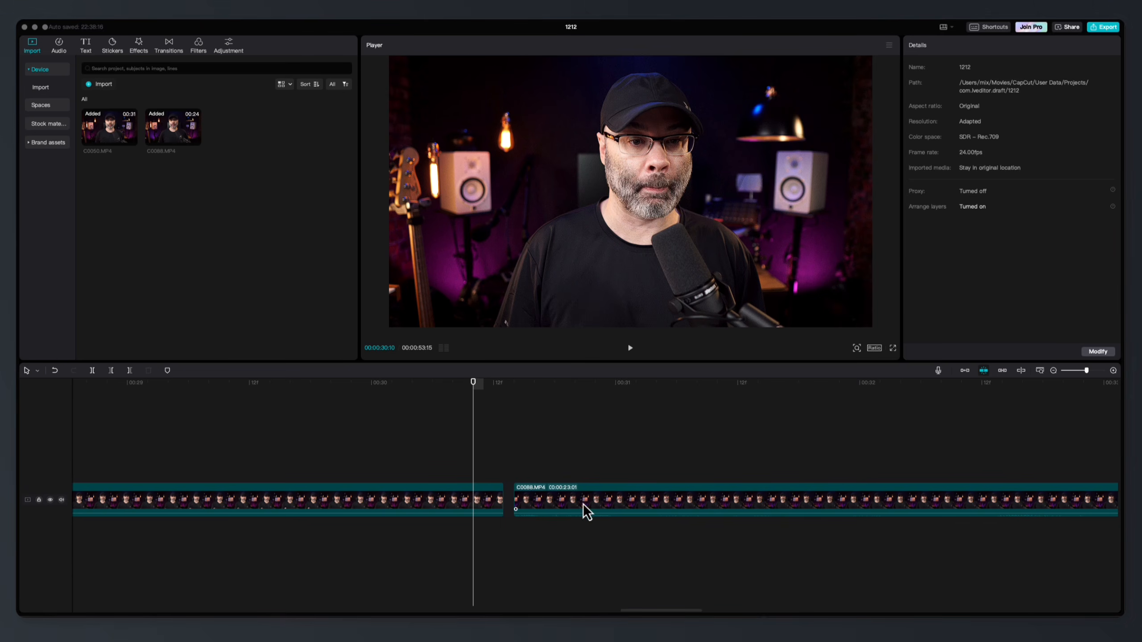
mouse_move(583, 503)
left_mouse_down()
mouse_move(546, 501)
mouse_move(601, 529)
mouse_move(567, 512)
mouse_move(589, 496)
left_mouse_up()
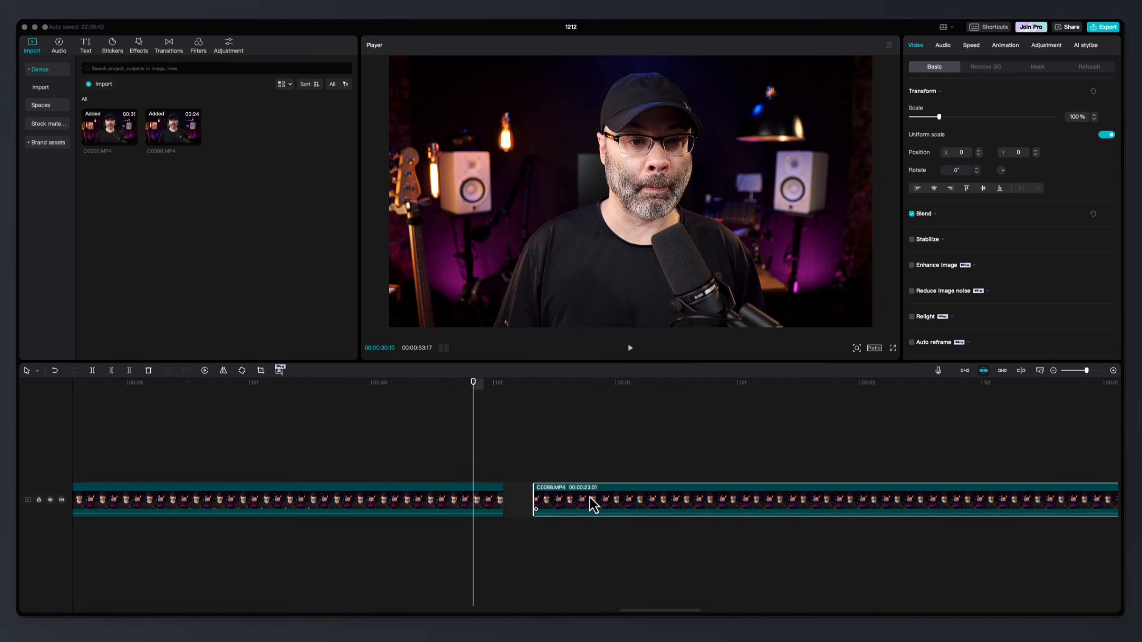
mouse_move(472, 383)
left_mouse_down()
mouse_move(552, 394)
mouse_move(430, 394)
mouse_move(575, 385)
mouse_move(462, 396)
left_mouse_up()
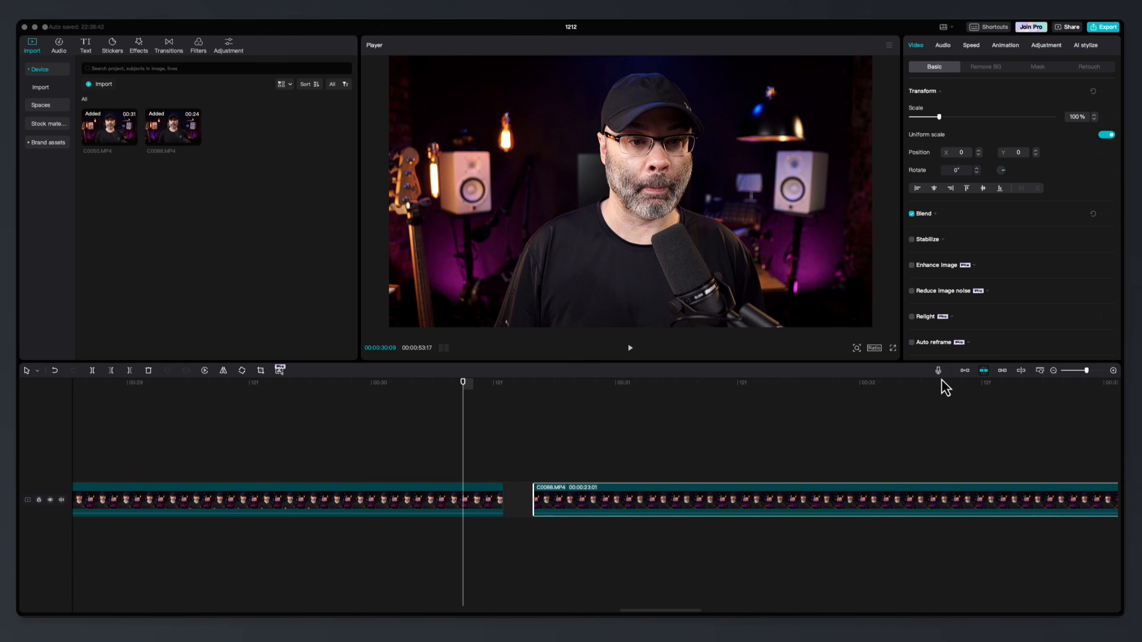
left_click(965, 372)
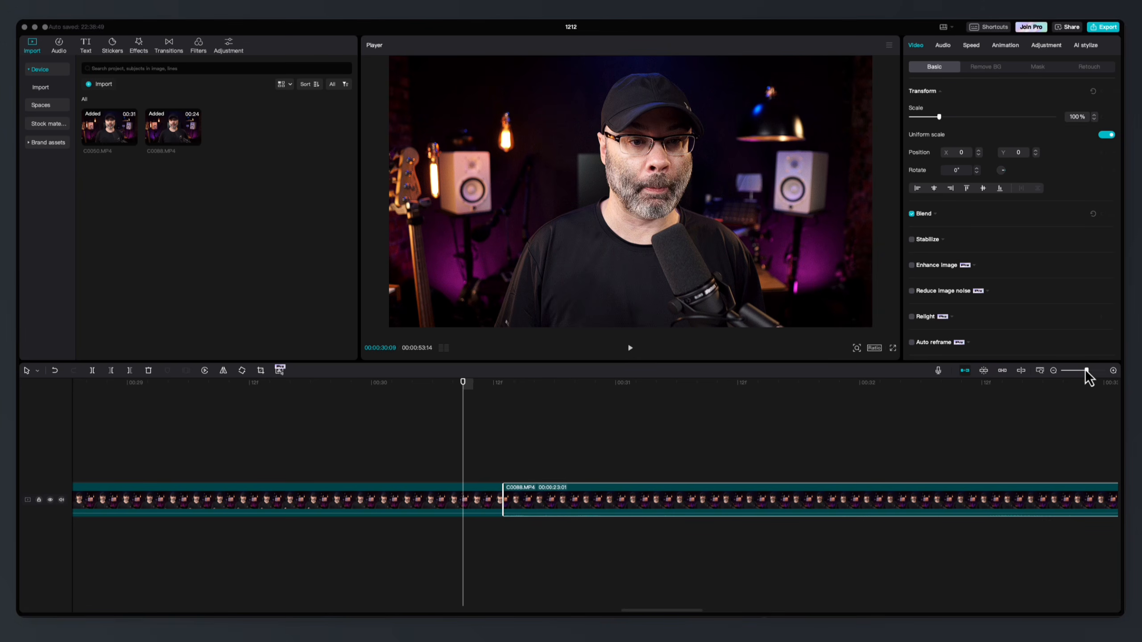
left_click_drag(1086, 371, 1062, 365)
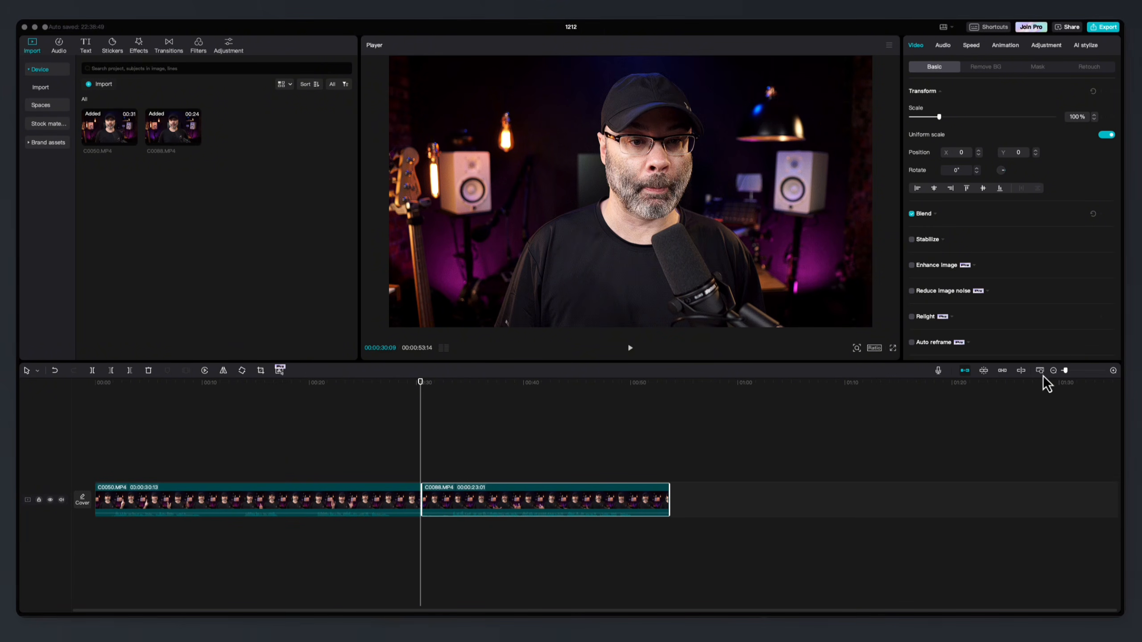
- Split C0050.MP4 at 00:00:01:12 and delete the short opening piece before the cut
left_click_drag(1065, 370, 1069, 371)
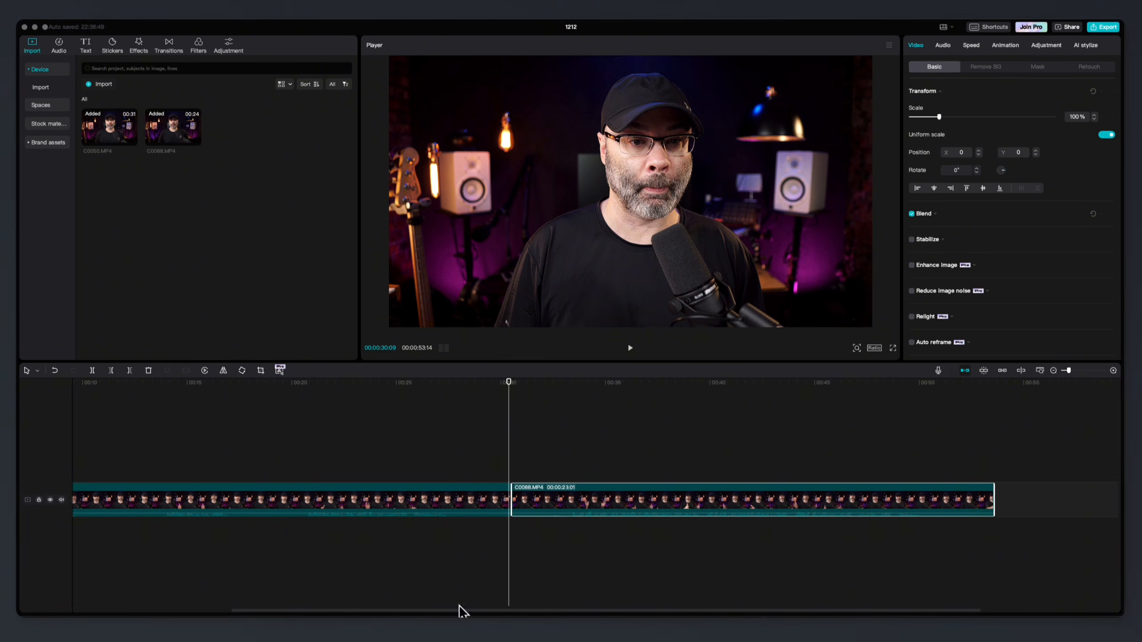
left_click_drag(436, 613, 276, 614)
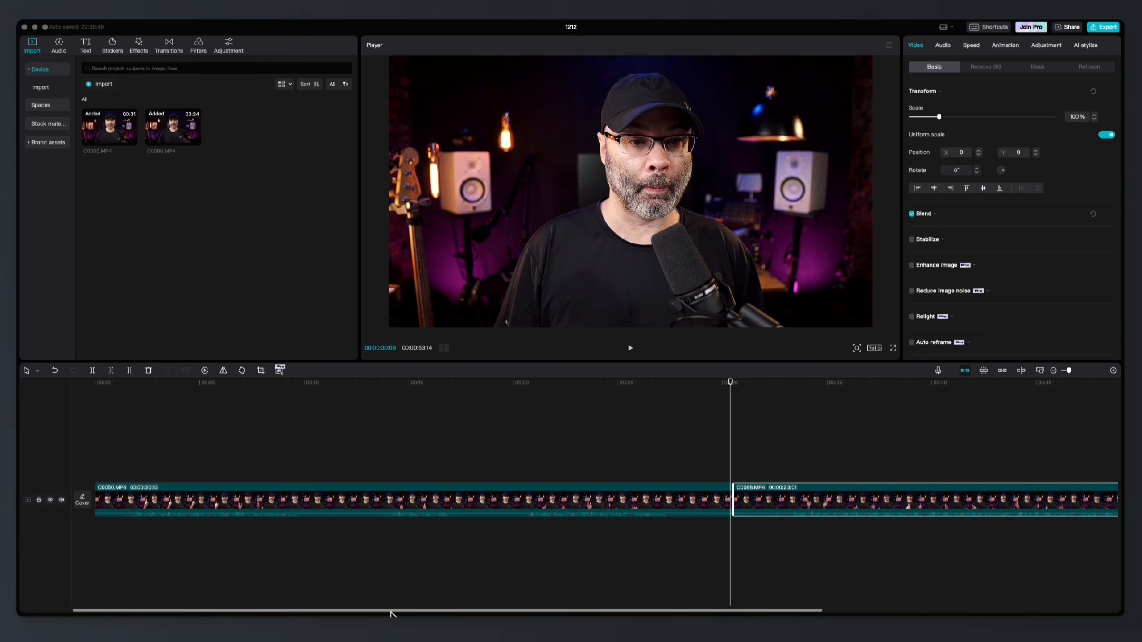
left_click_drag(391, 614, 358, 615)
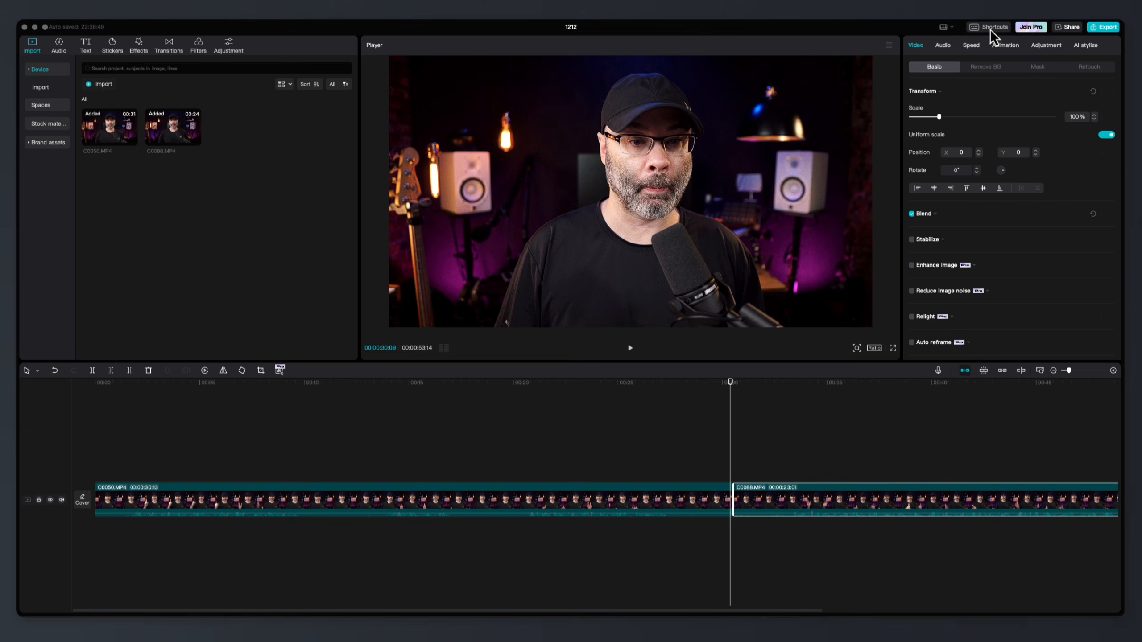
left_click(992, 28)
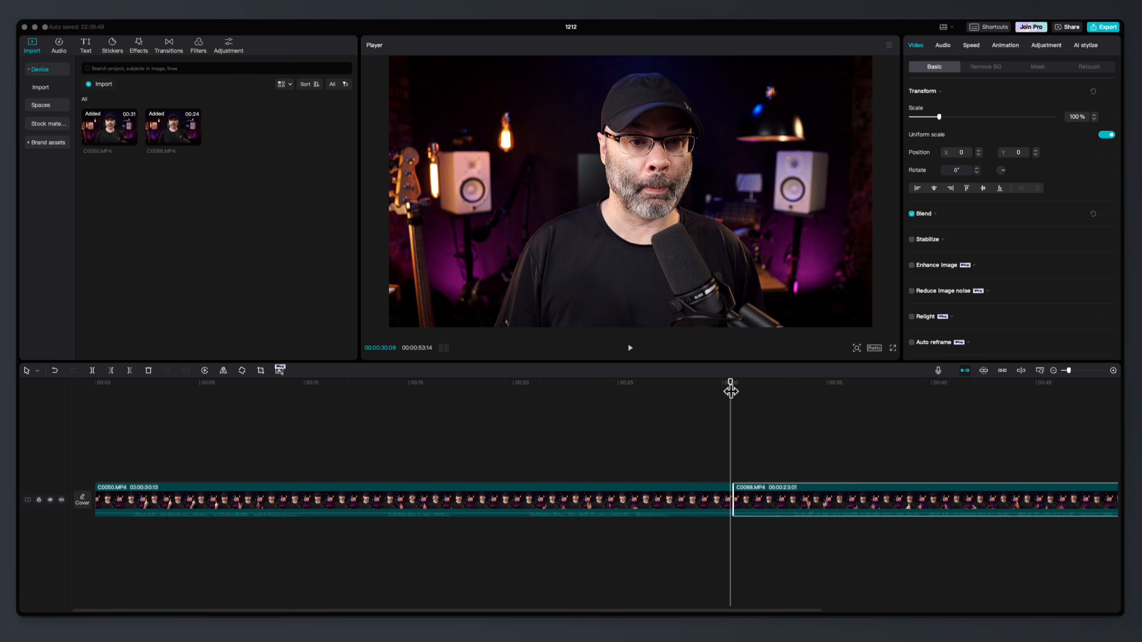
left_click_drag(729, 393, 123, 407)
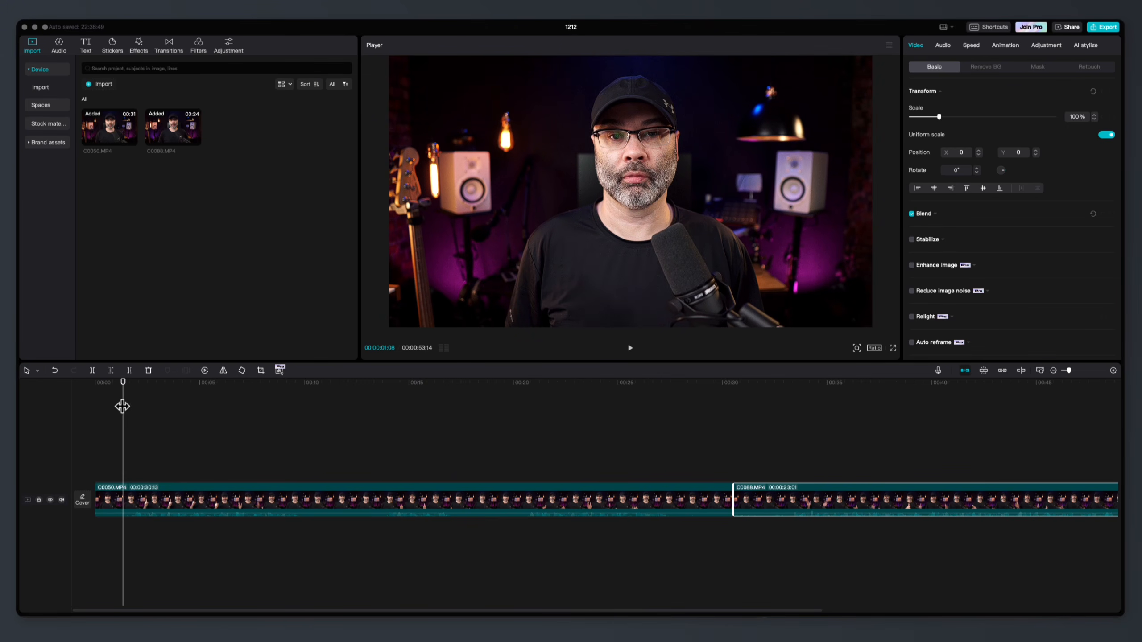
left_click(144, 496)
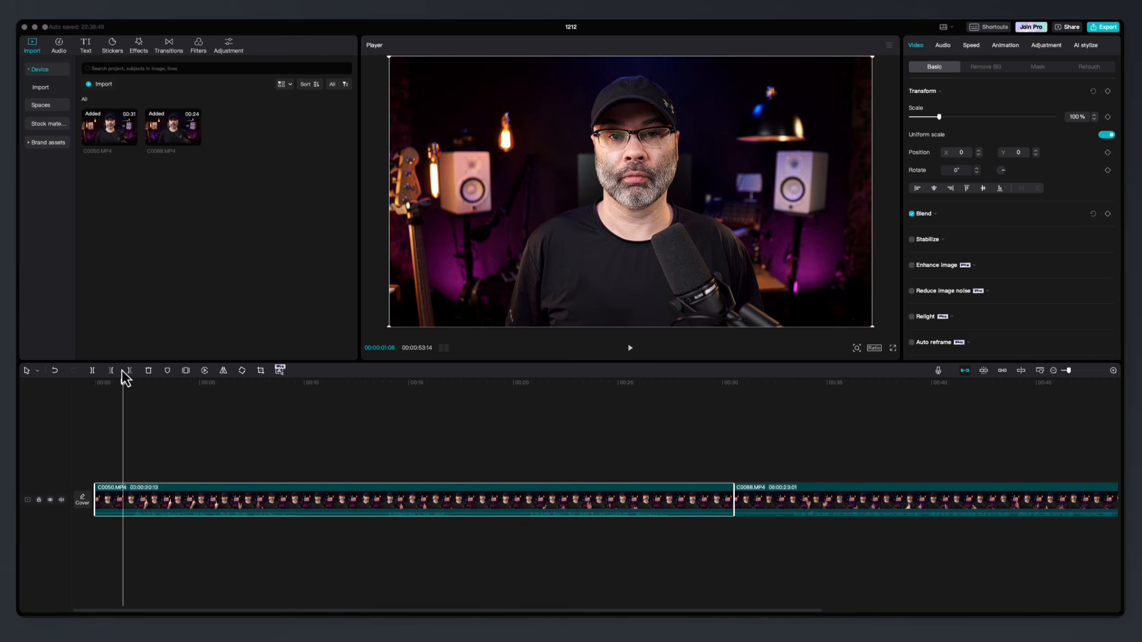
mouse_move(122, 382)
left_mouse_down()
mouse_move(97, 391)
mouse_move(129, 391)
mouse_move(97, 391)
mouse_move(126, 396)
left_mouse_up()
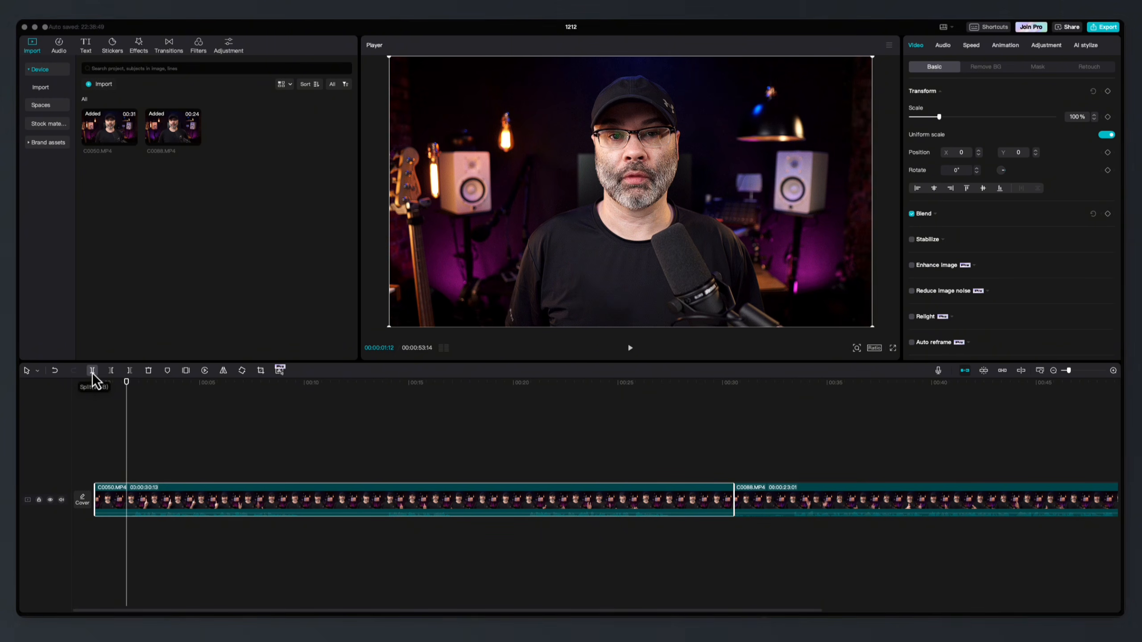
left_click(92, 372)
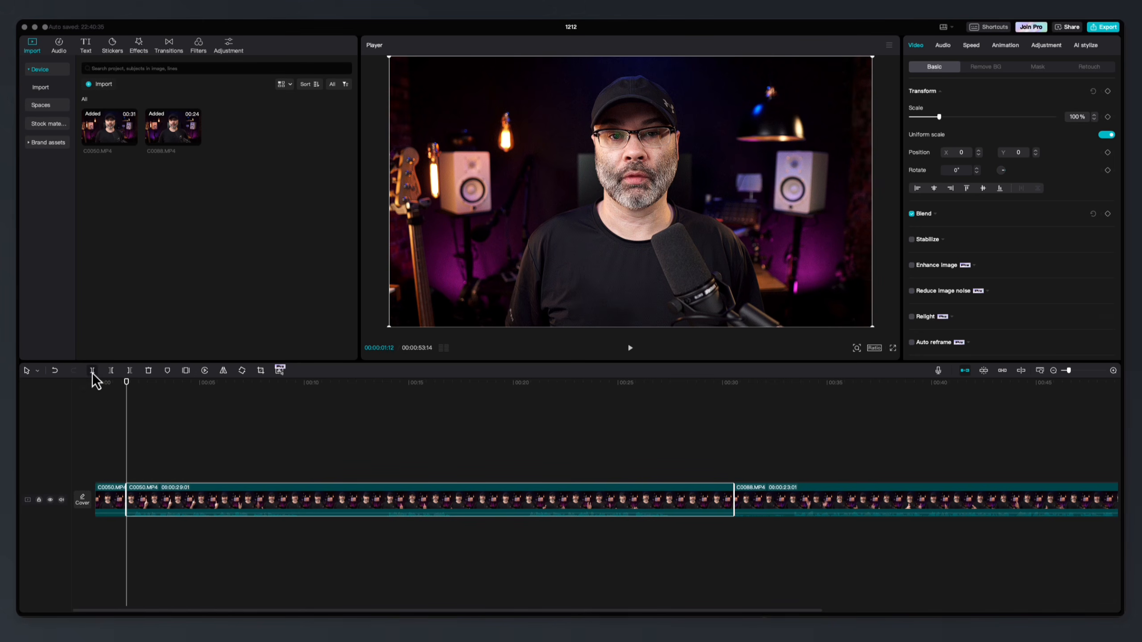
left_click(114, 507)
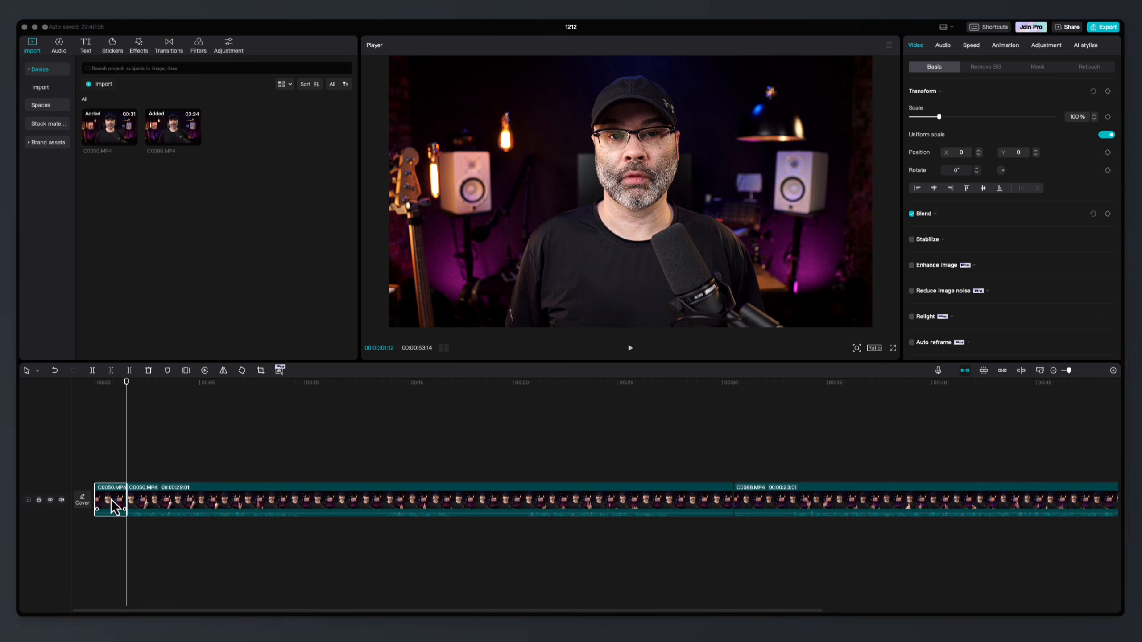
key("Delete")
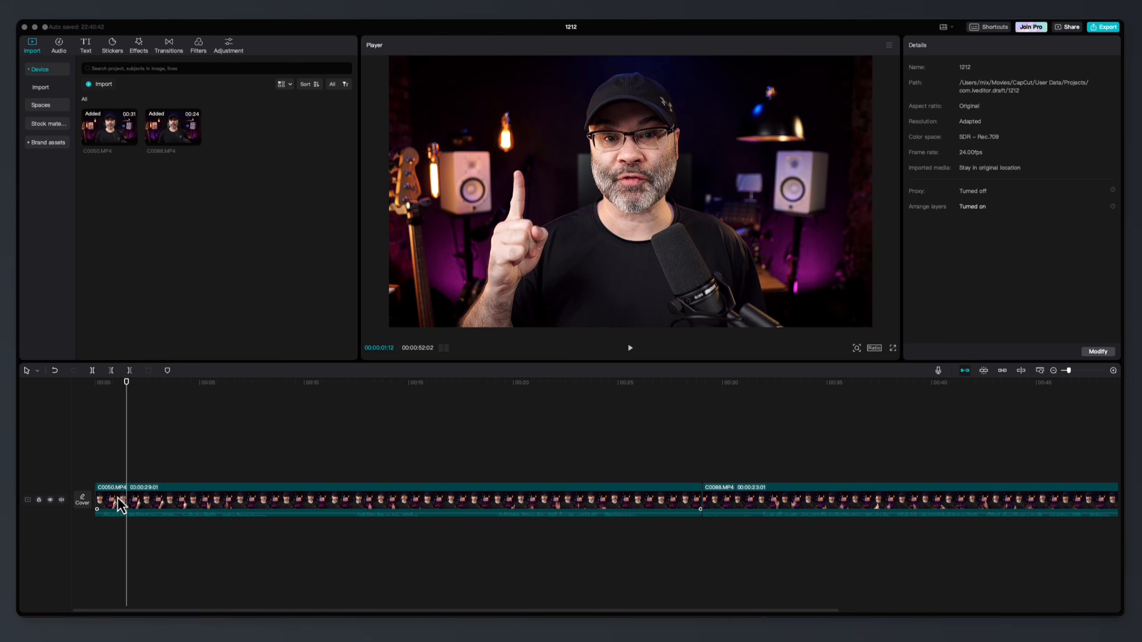
- Return the playhead to the start and undo both the deletion and the split of C0050.MP4
left_click_drag(127, 386, 94, 393)
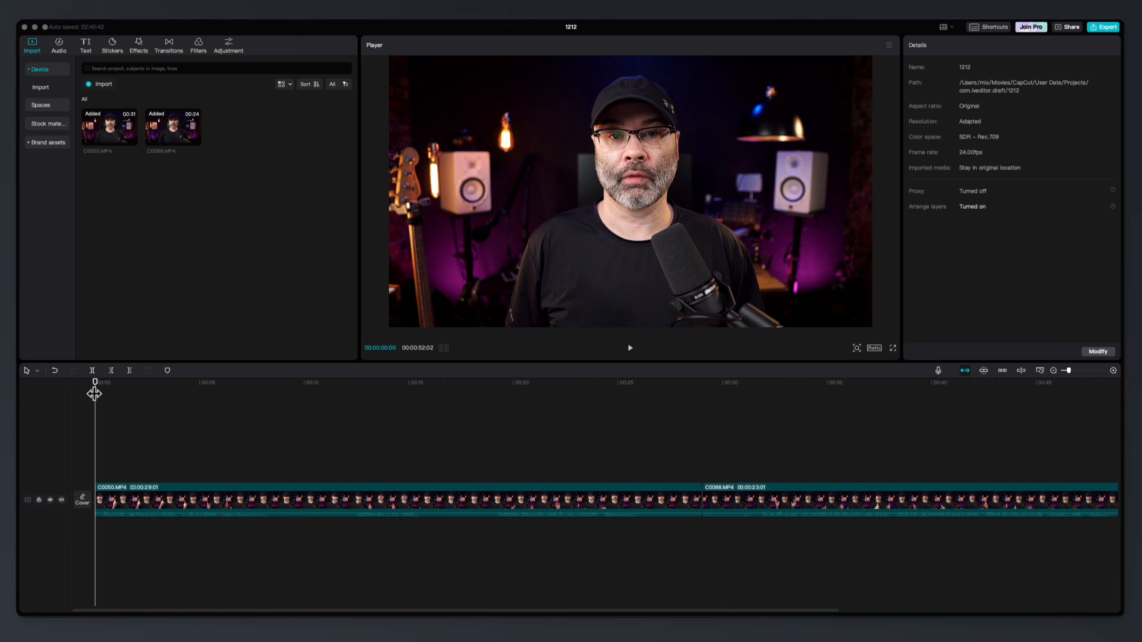
left_click(55, 371)
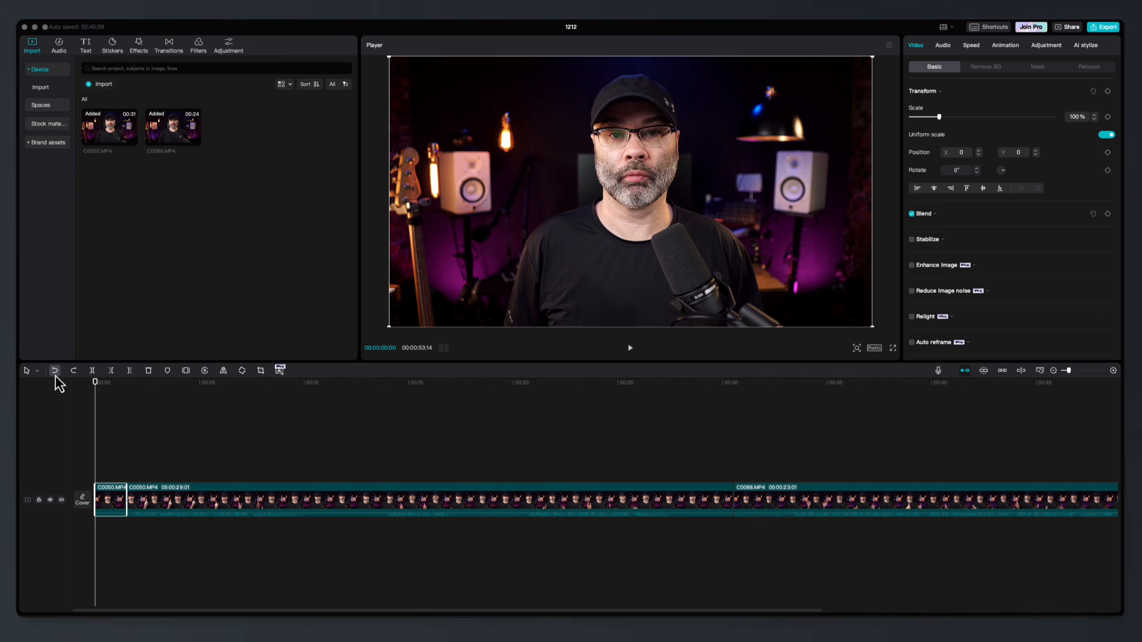
left_click(55, 375)
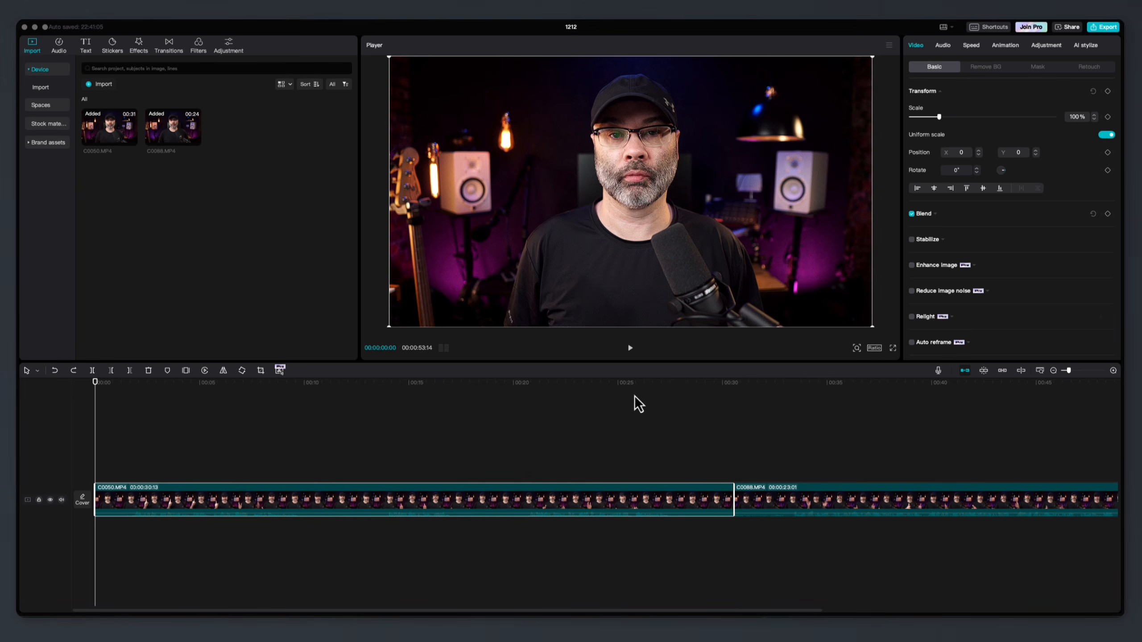
- Trim the start of C0050.MP4 to leave a 00:00:29:00 clip, and return the playhead to the start of the timeline
left_click(218, 383)
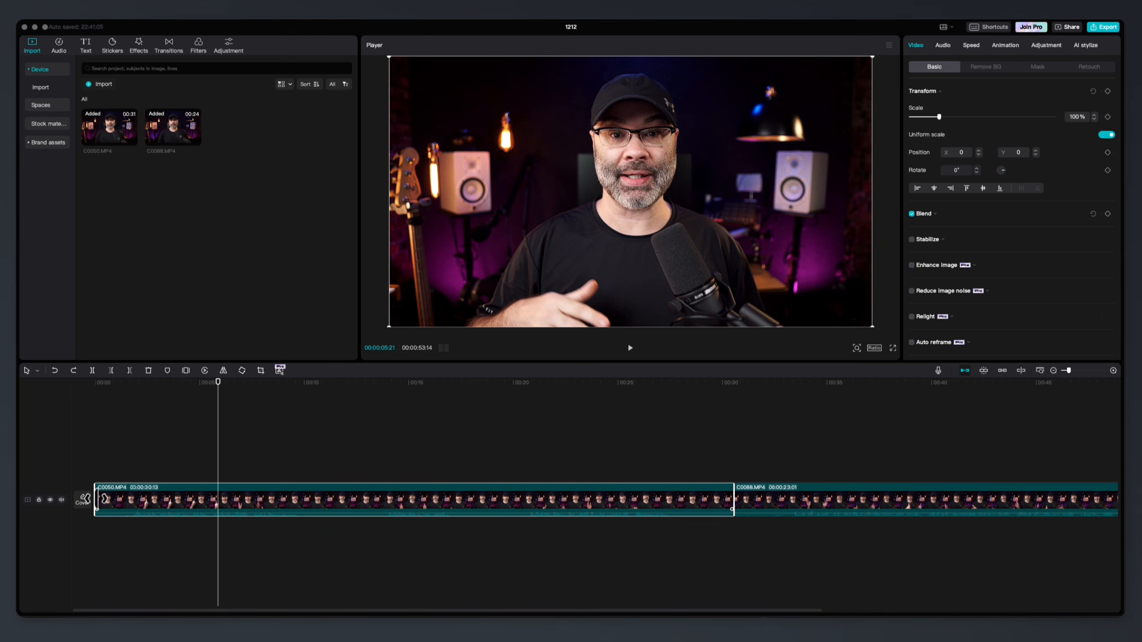
left_click_drag(100, 499, 129, 527)
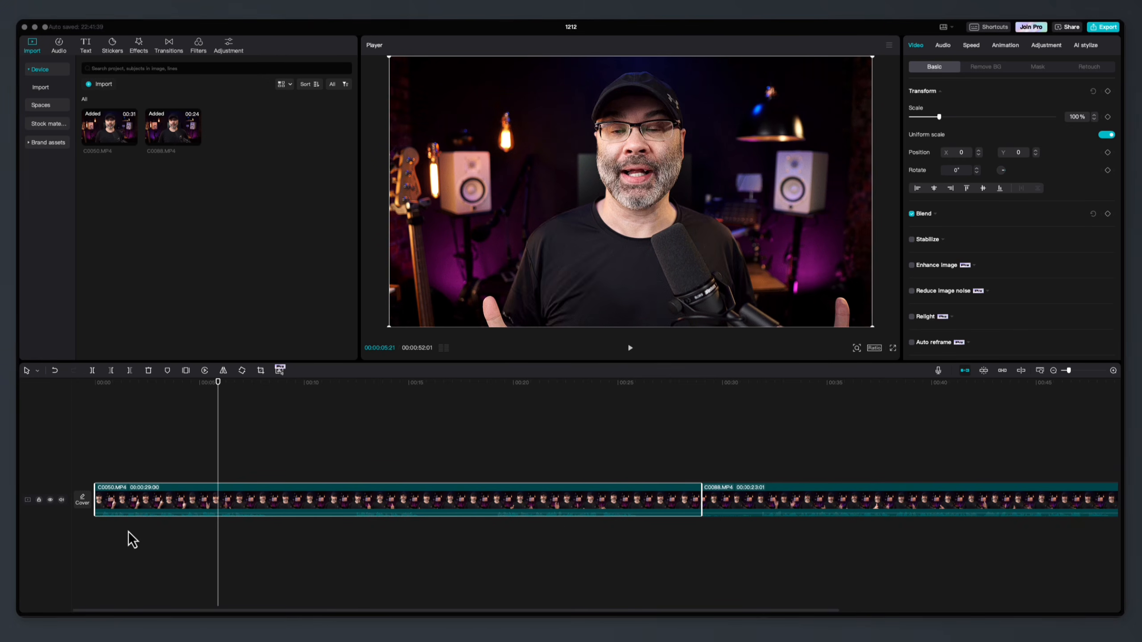
left_click_drag(209, 384, 94, 378)
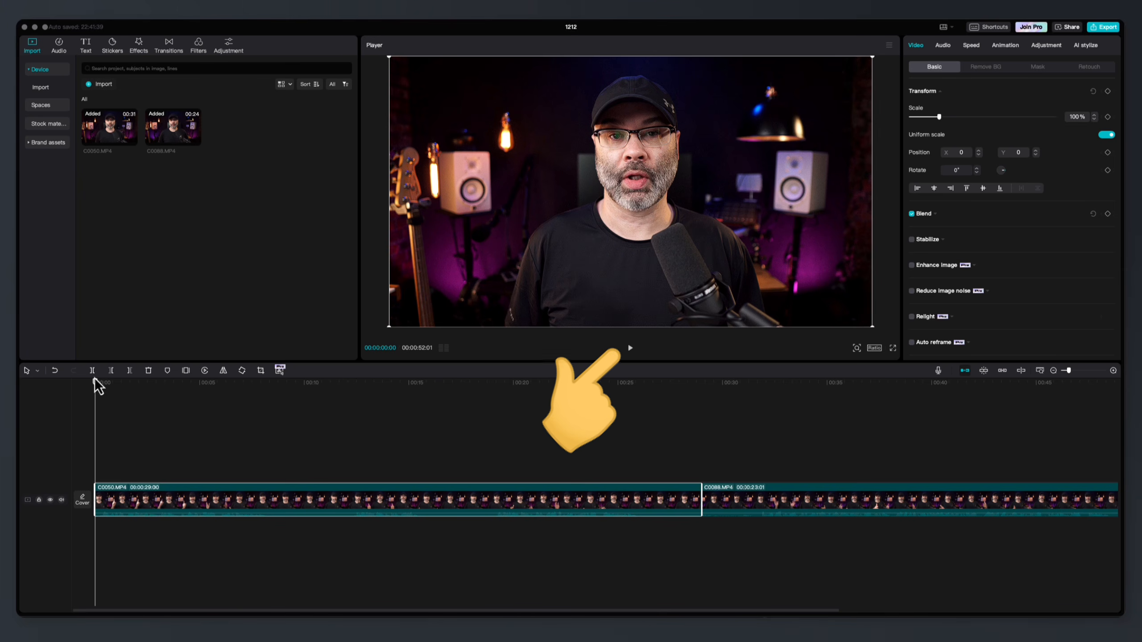
- Split C0050.MP4 at 00:00:08:10 and trim the start of the second piece to a duration of 00:00:16:17
left_click(630, 349)
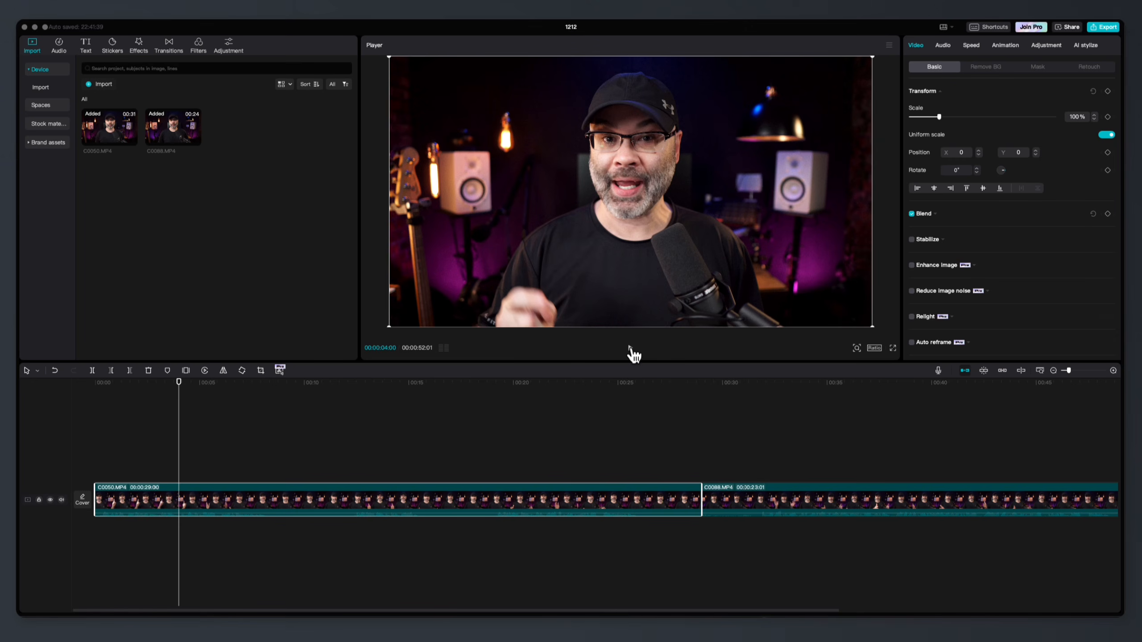
left_click(631, 350)
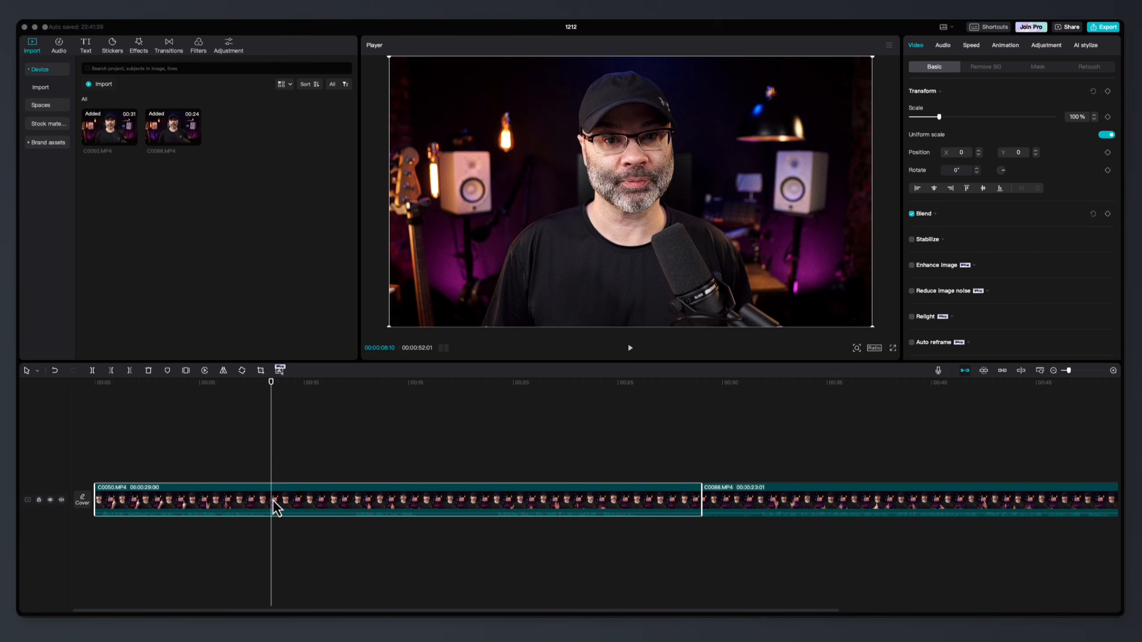
left_click(93, 370)
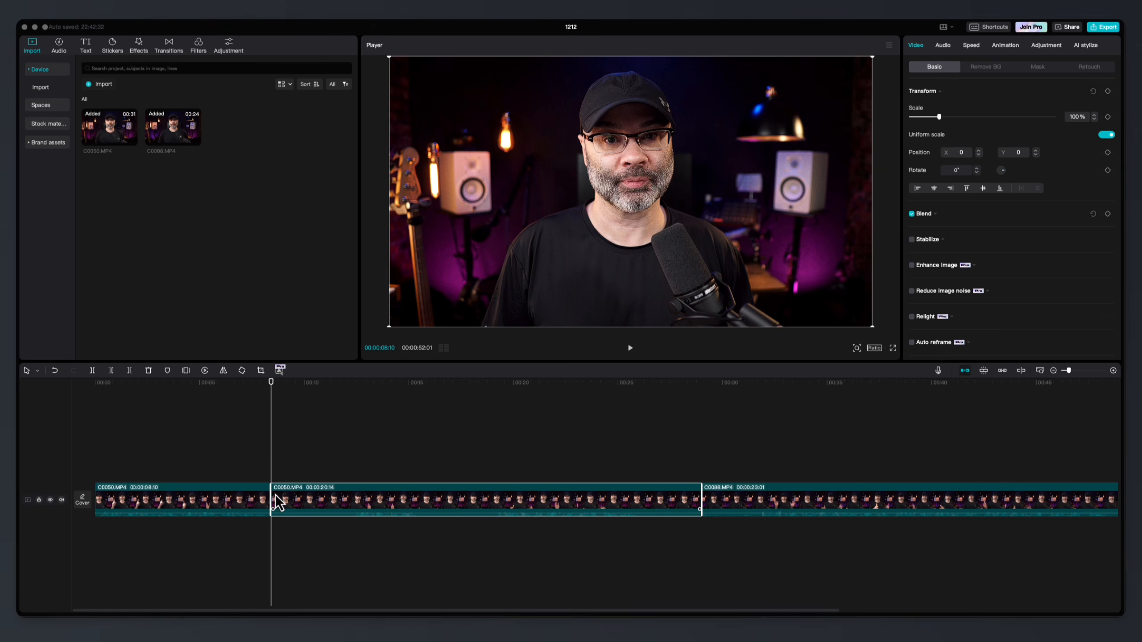
left_click_drag(273, 494, 353, 533)
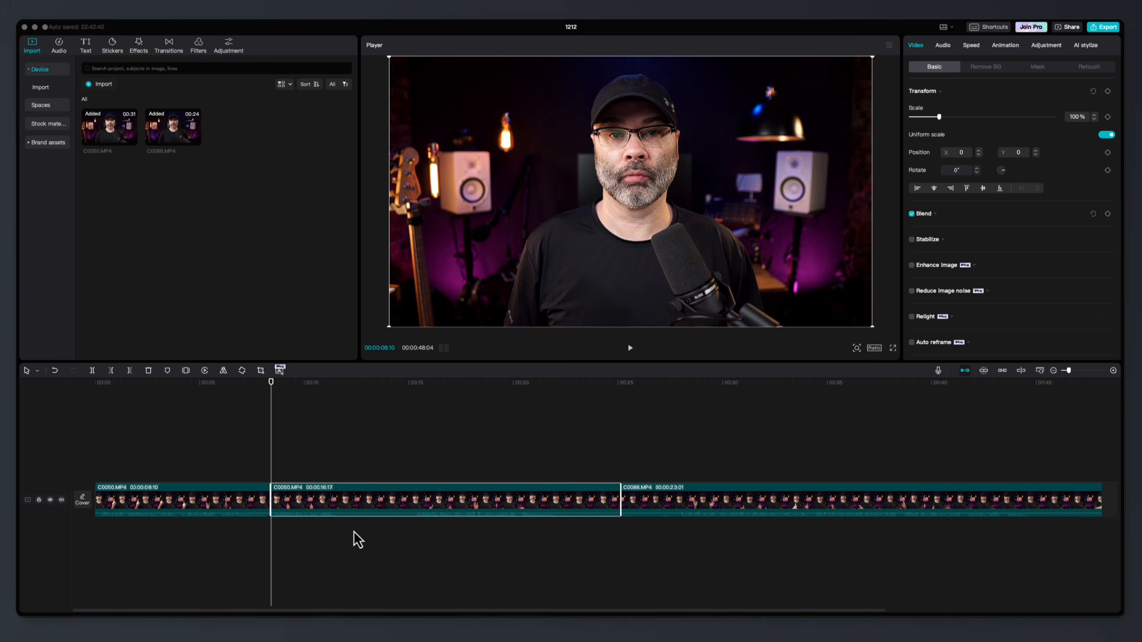
- Play back from 00:00:06:15 to check the cut between the two C0050.MP4 pieces
left_click(248, 542)
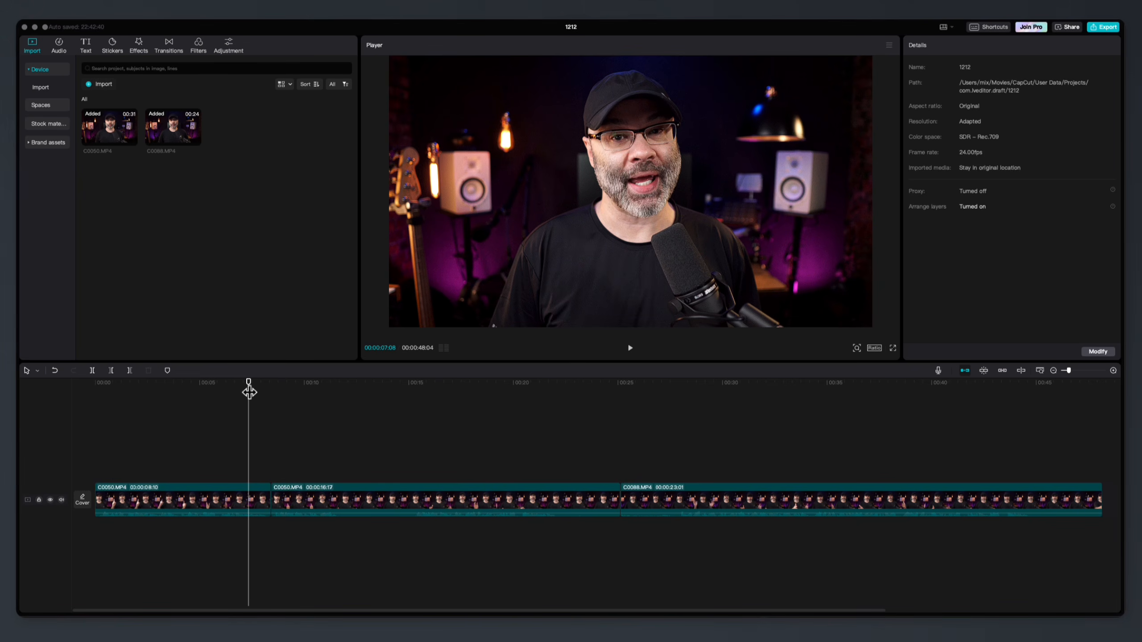
mouse_move(248, 390)
left_mouse_down()
mouse_move(281, 395)
mouse_move(233, 394)
left_mouse_up()
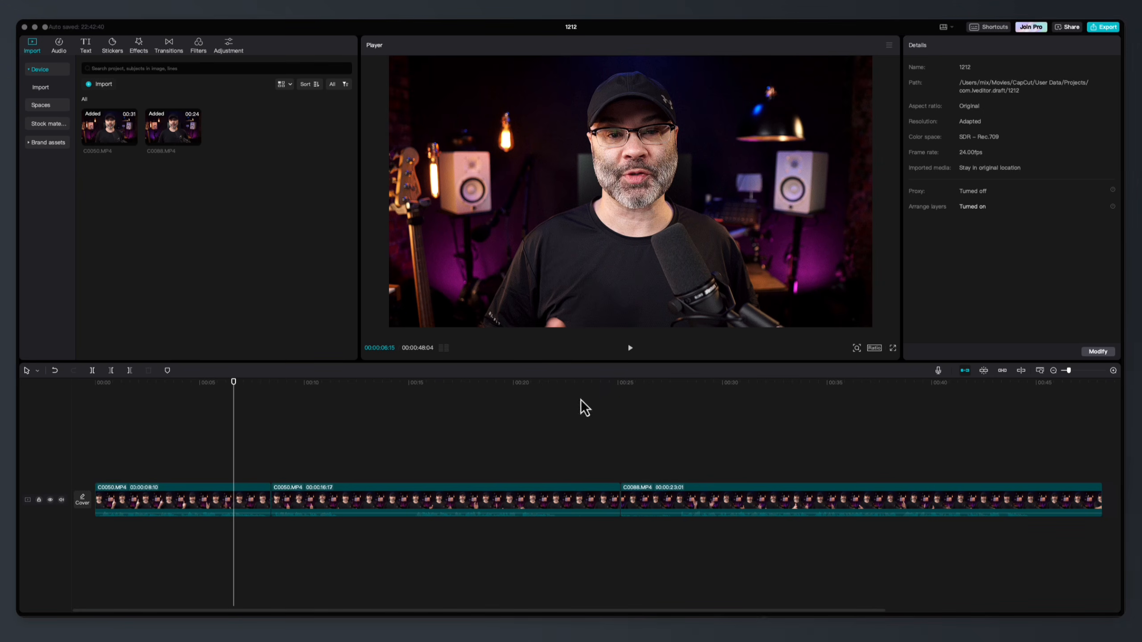
left_click(631, 354)
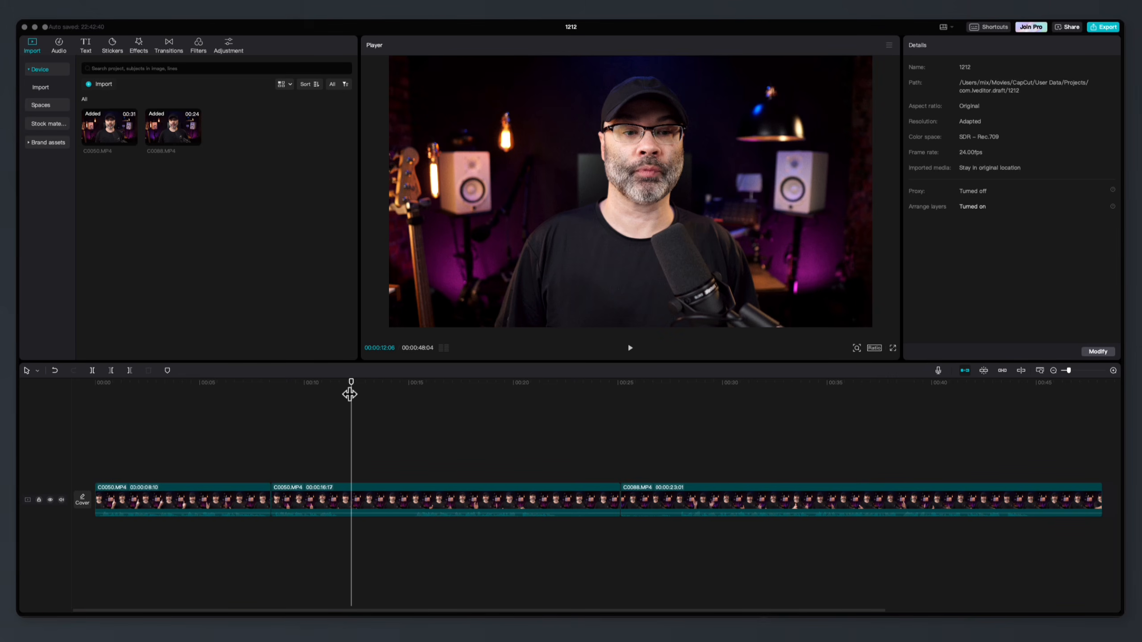
- Play on from about 00:00:15:05 and trim the end of the second C0050.MP4 piece back to 00:00:22:05
left_click_drag(350, 394, 414, 396)
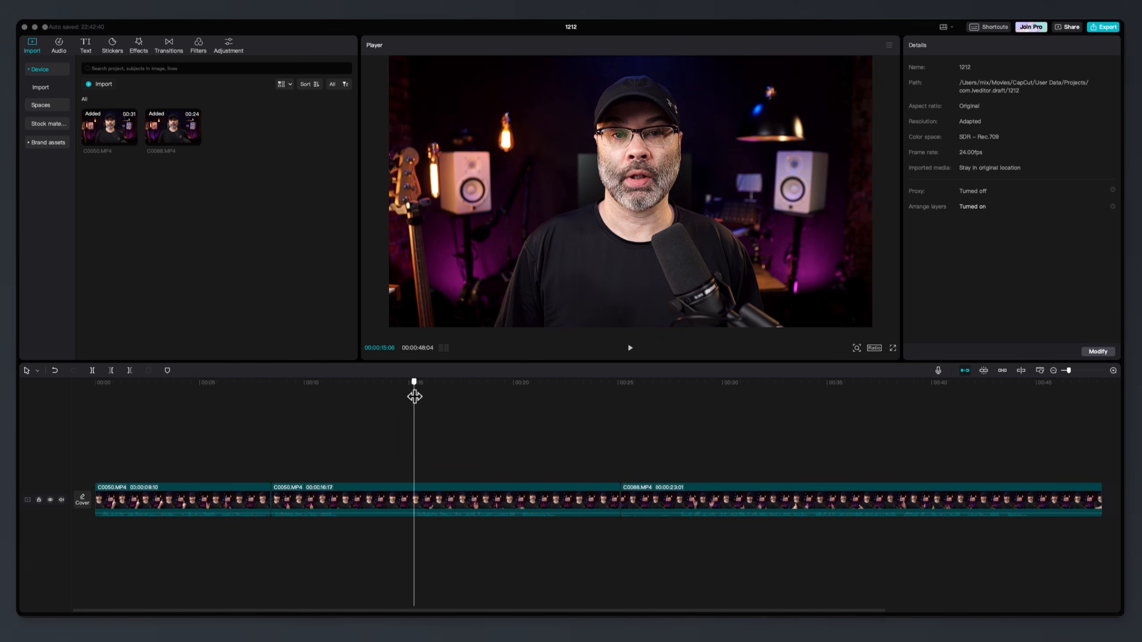
key("space")
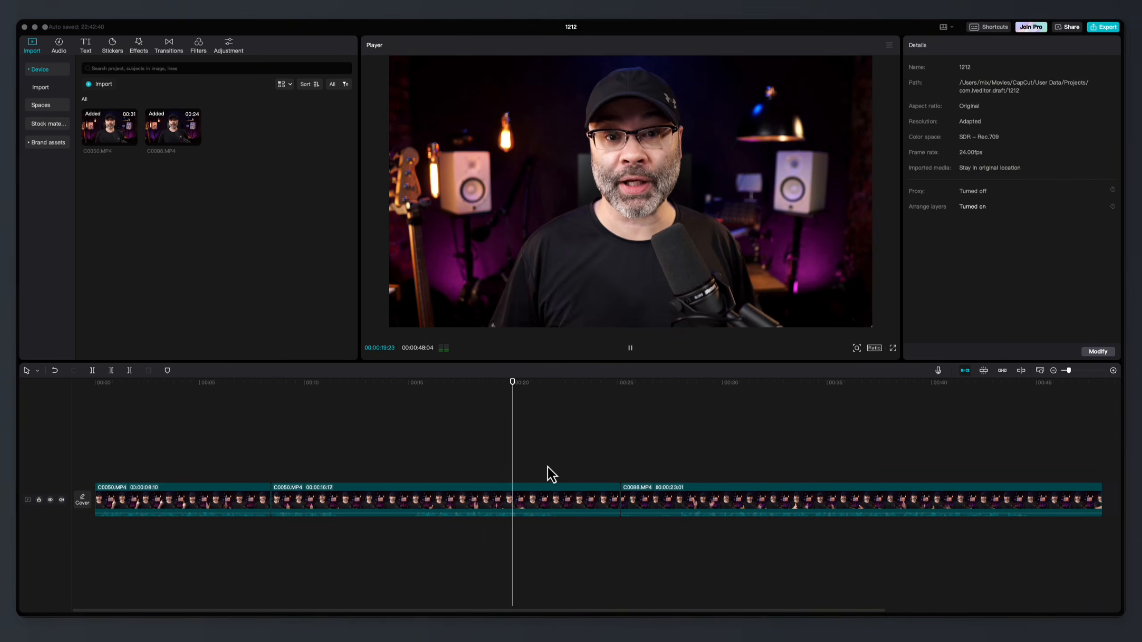
left_click(631, 349)
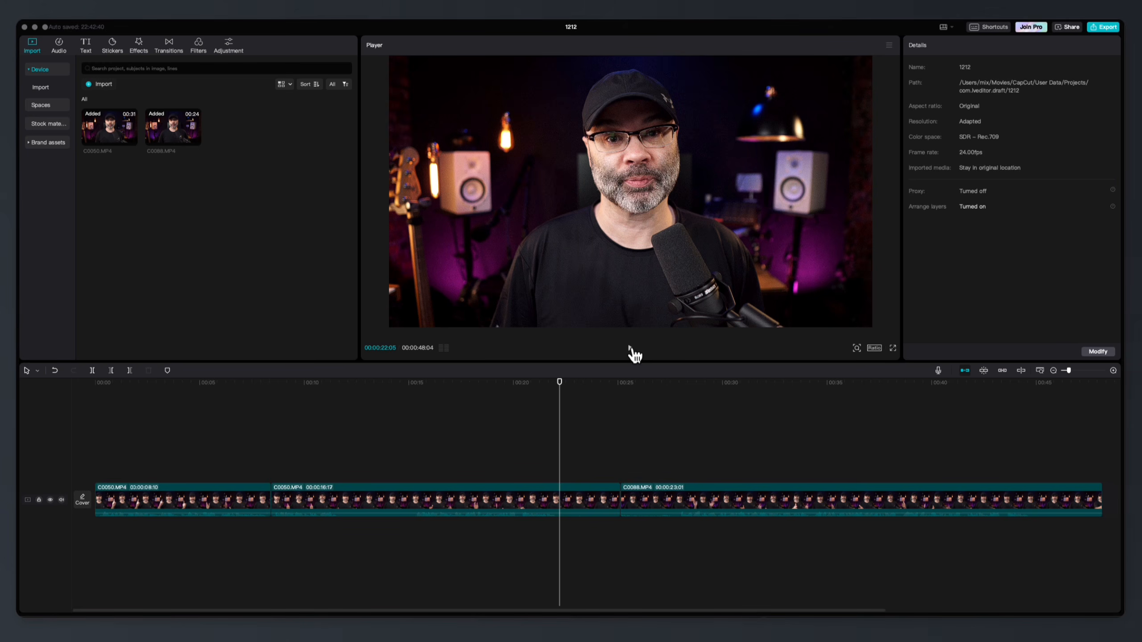
left_click(559, 502)
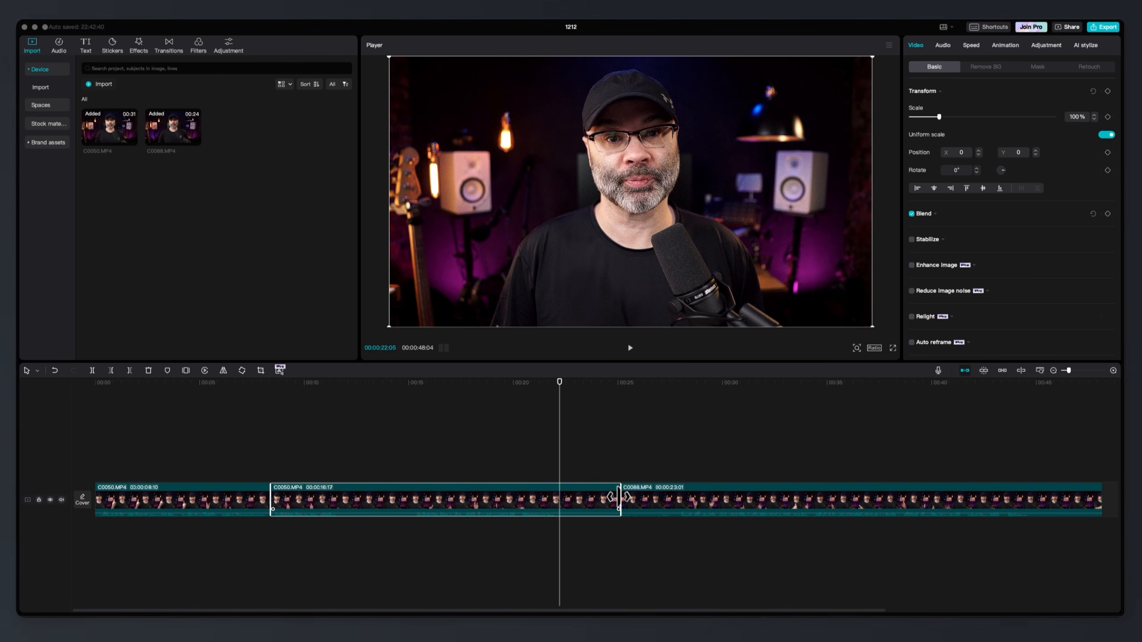
left_click_drag(619, 498, 557, 498)
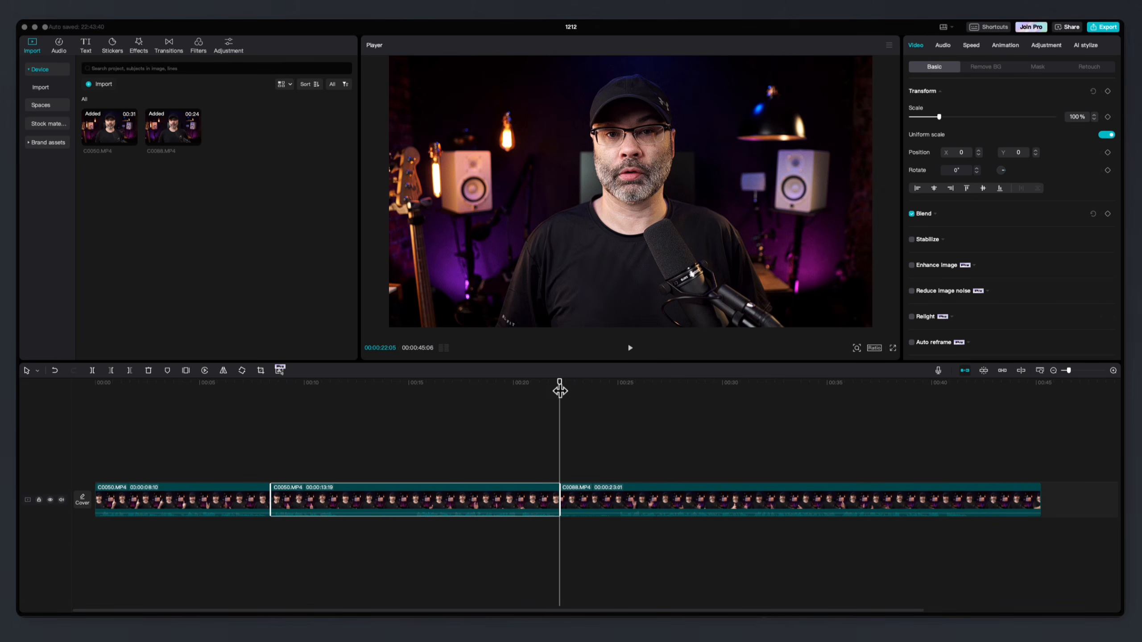
- Split the second C0050.MP4 piece at 00:00:15:05 and delete the portion before the cut
left_click_drag(560, 391, 412, 387)
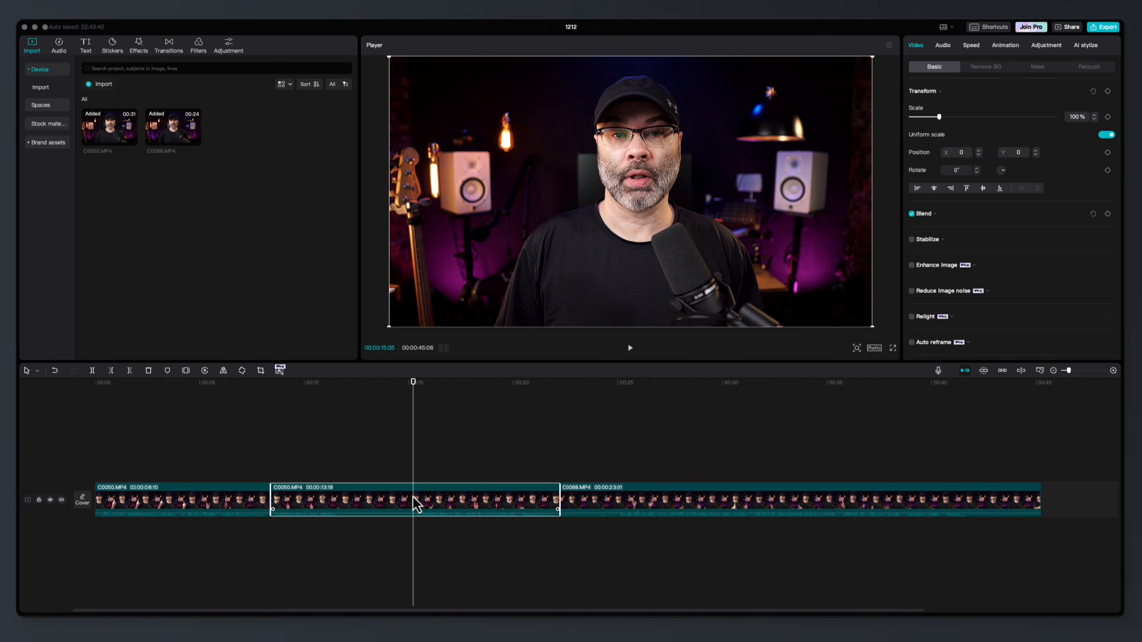
left_click(92, 370)
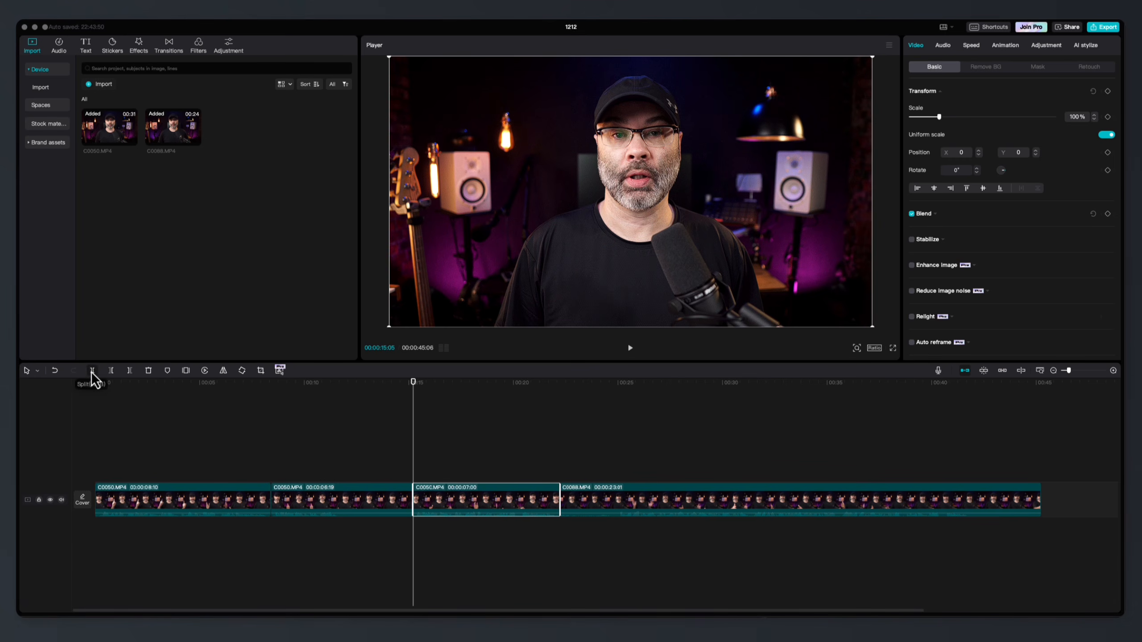
left_click(355, 505)
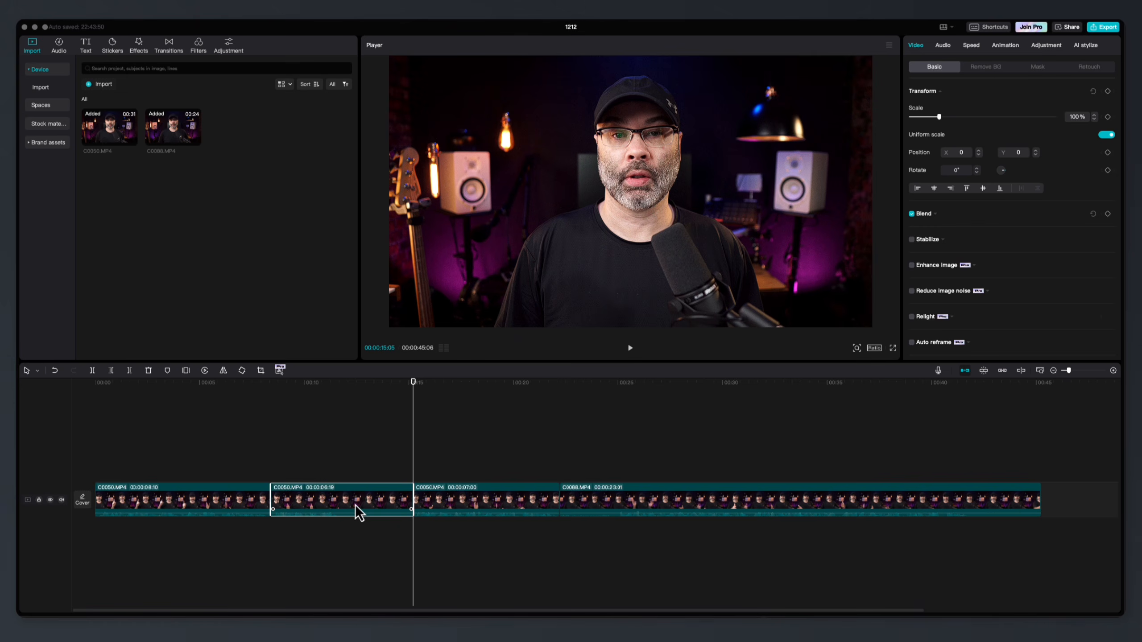
key("Delete")
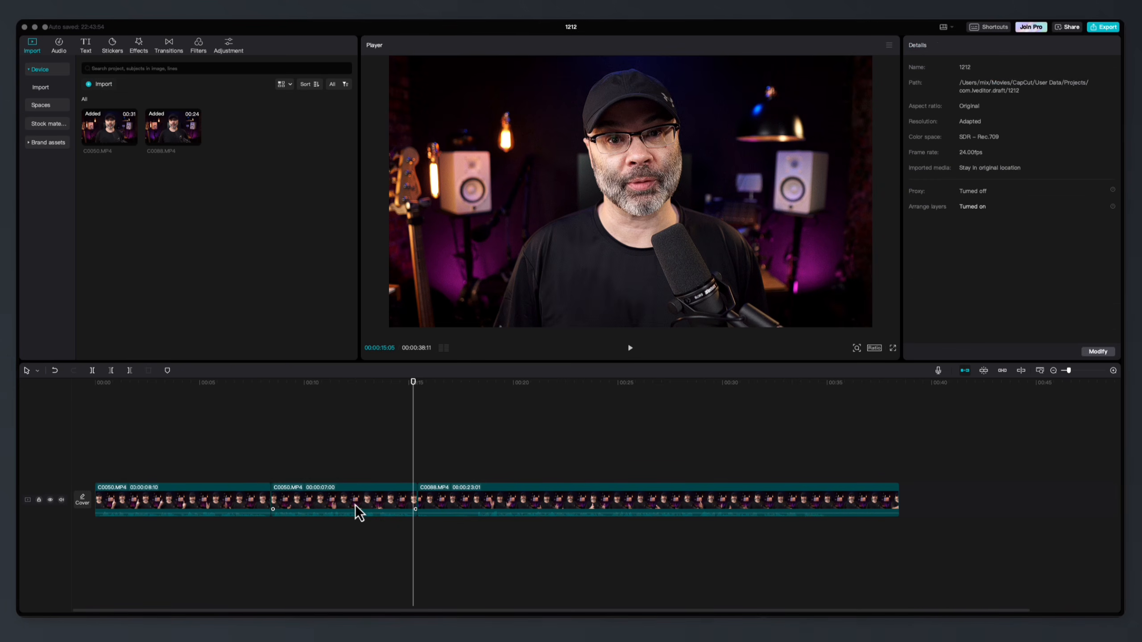
- Play the timeline from 00:00:07:14 into C0088.MP4 to check the edited transitions
left_click(254, 535)
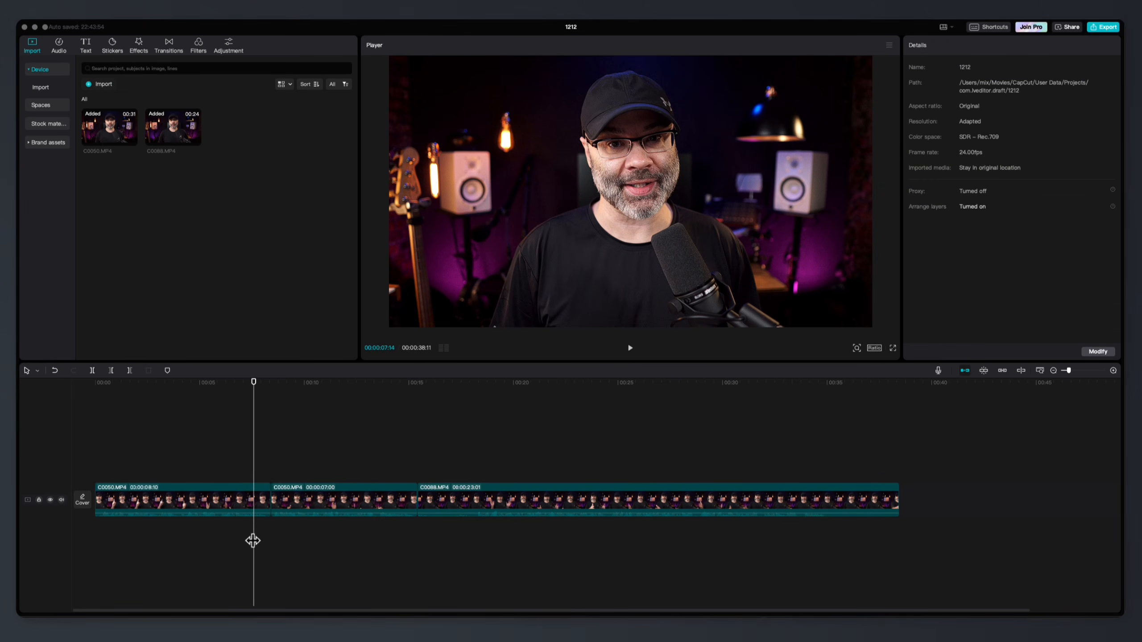
key("space")
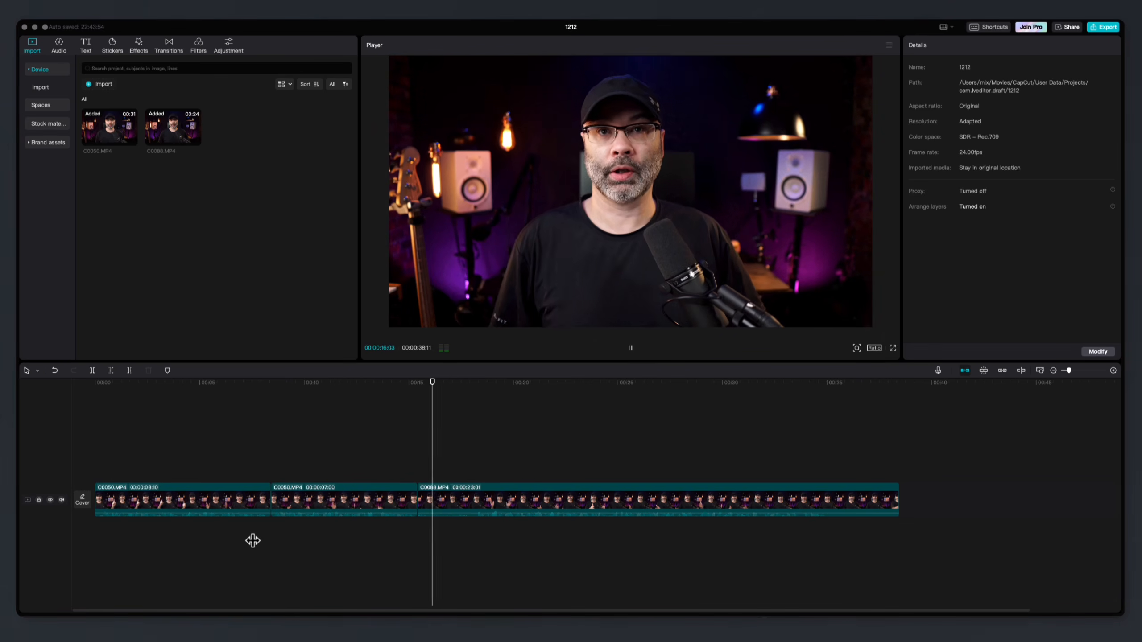
key("space")
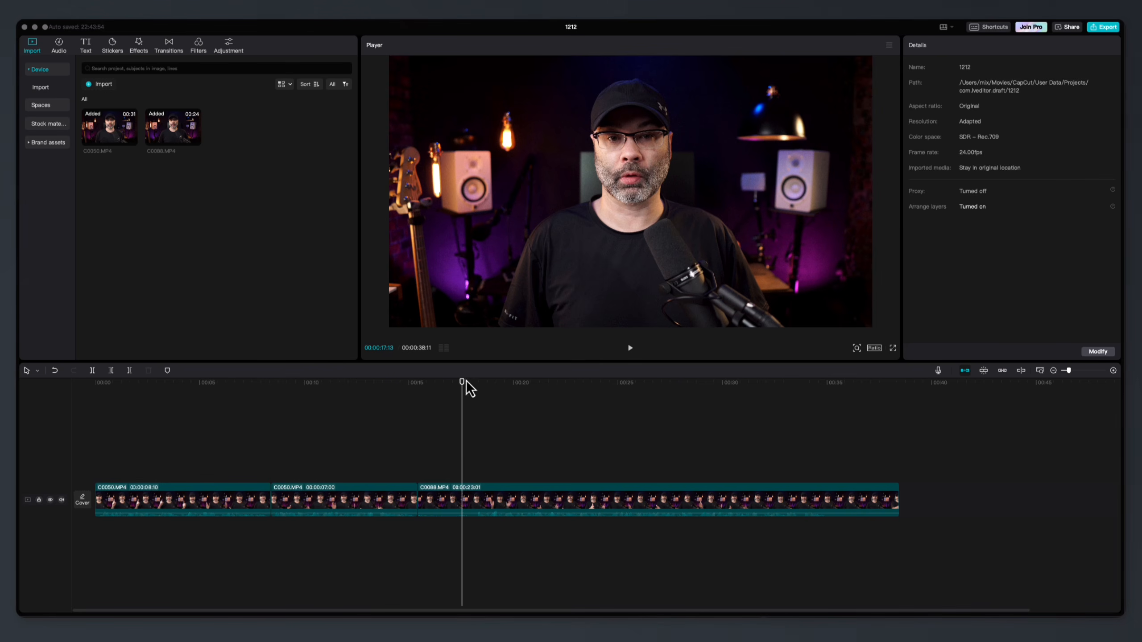
- Split C0088.MP4 at 00:00:18:06 and delete the portion before the cut
left_click_drag(465, 382, 474, 392)
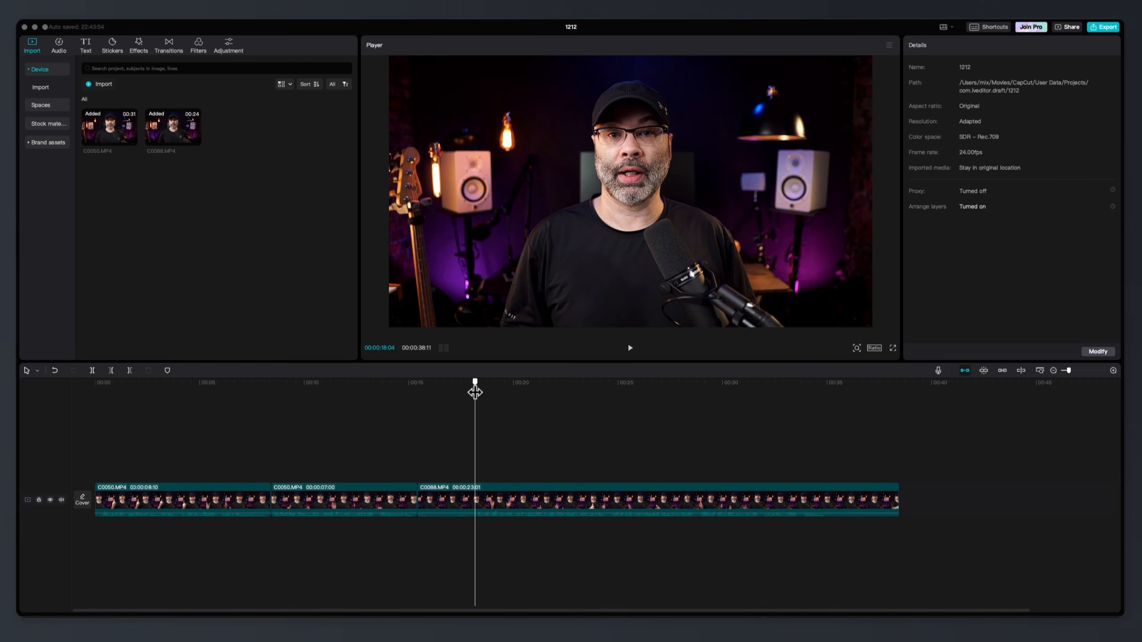
key("space")
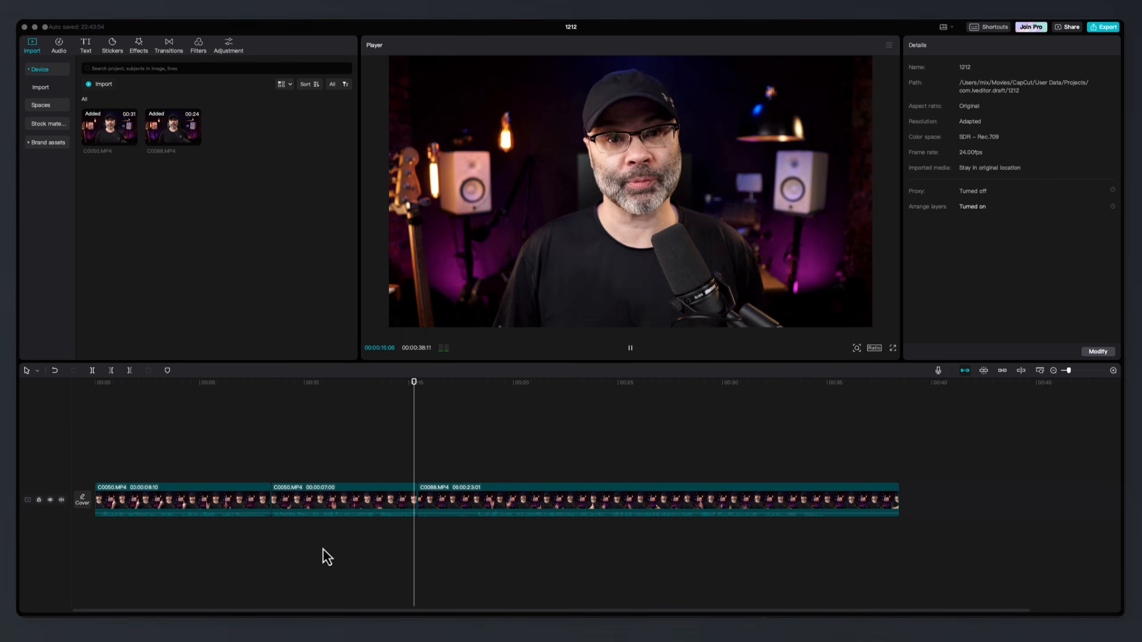
key("space")
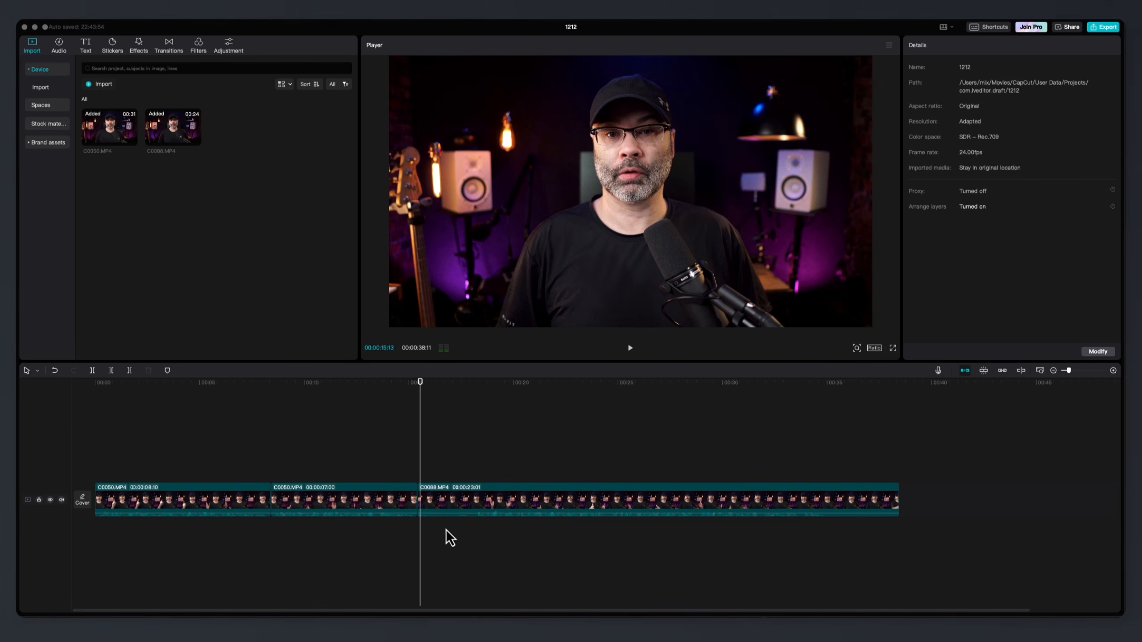
left_click(478, 536)
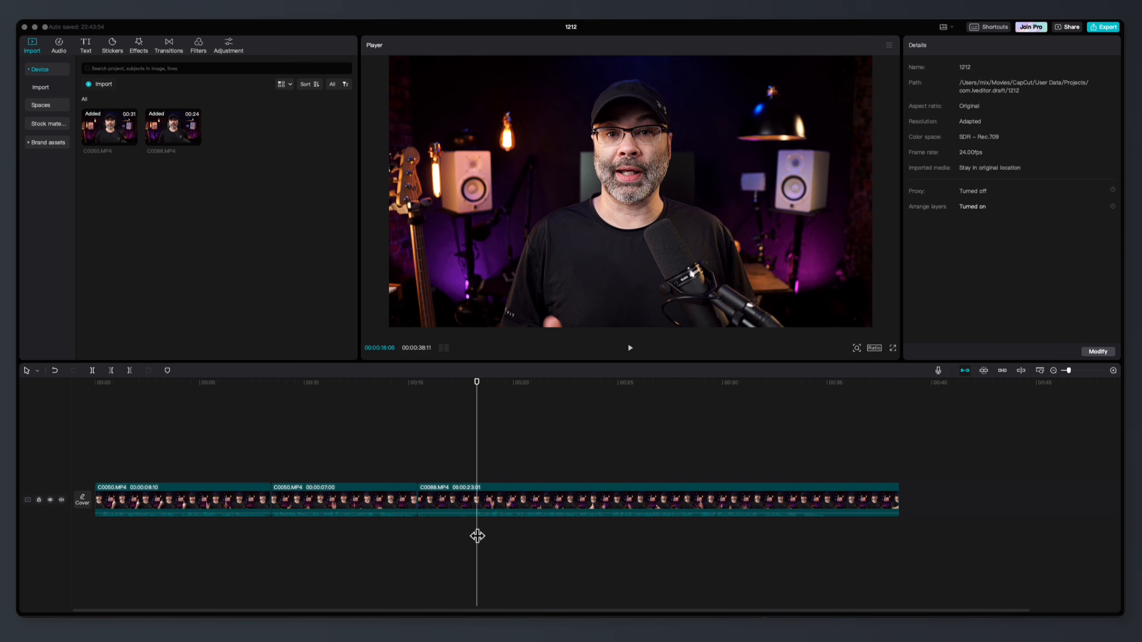
left_click(476, 500)
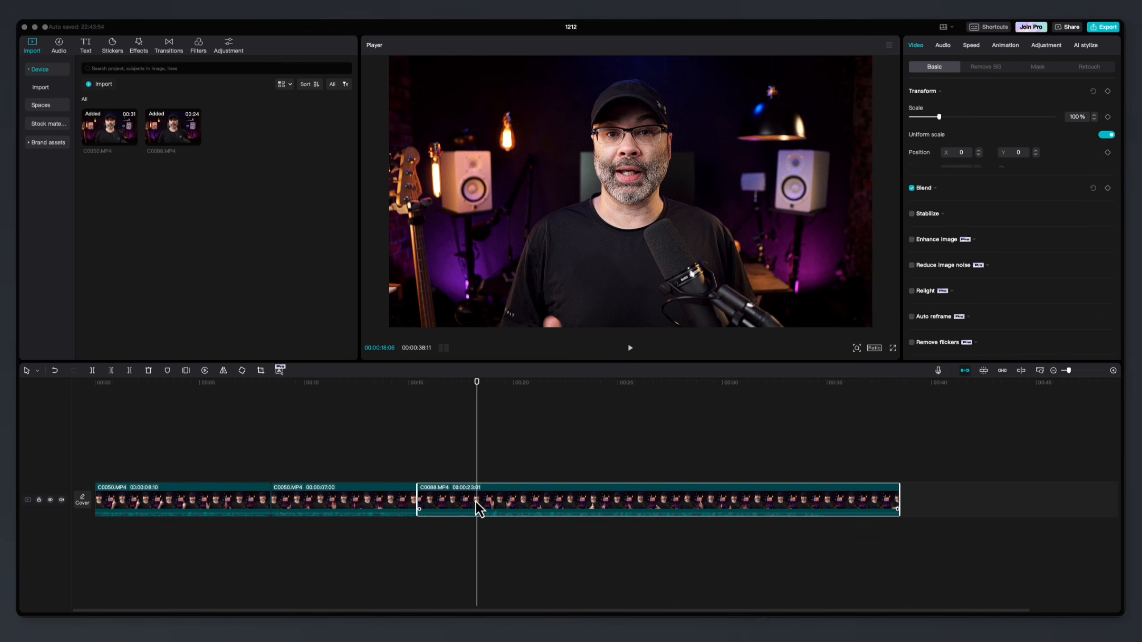
left_click(93, 371)
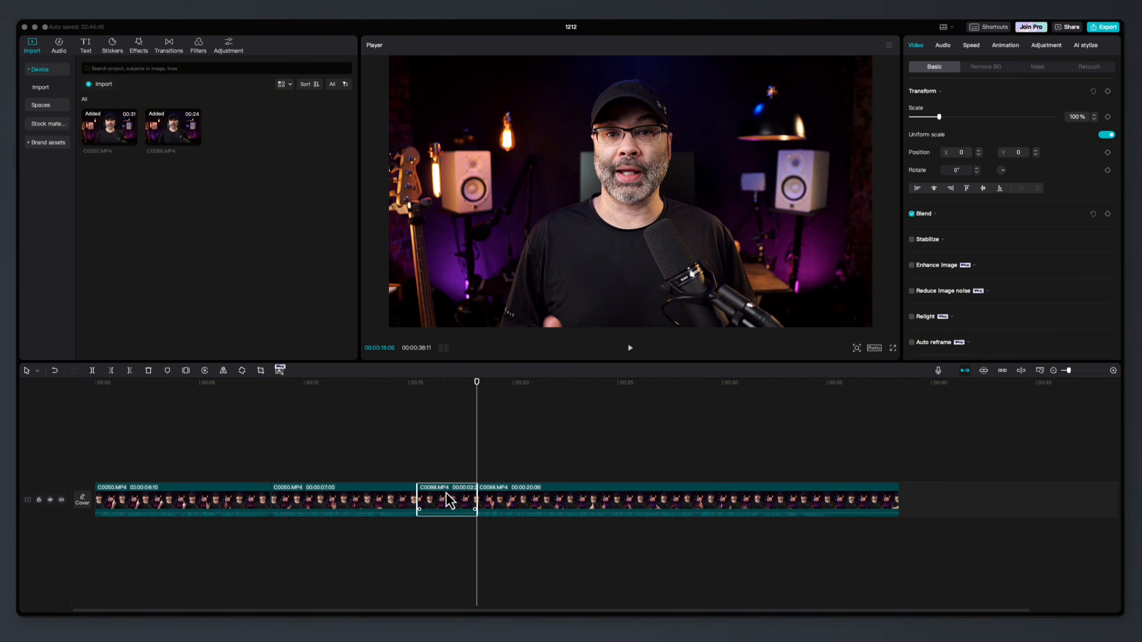
key("Delete")
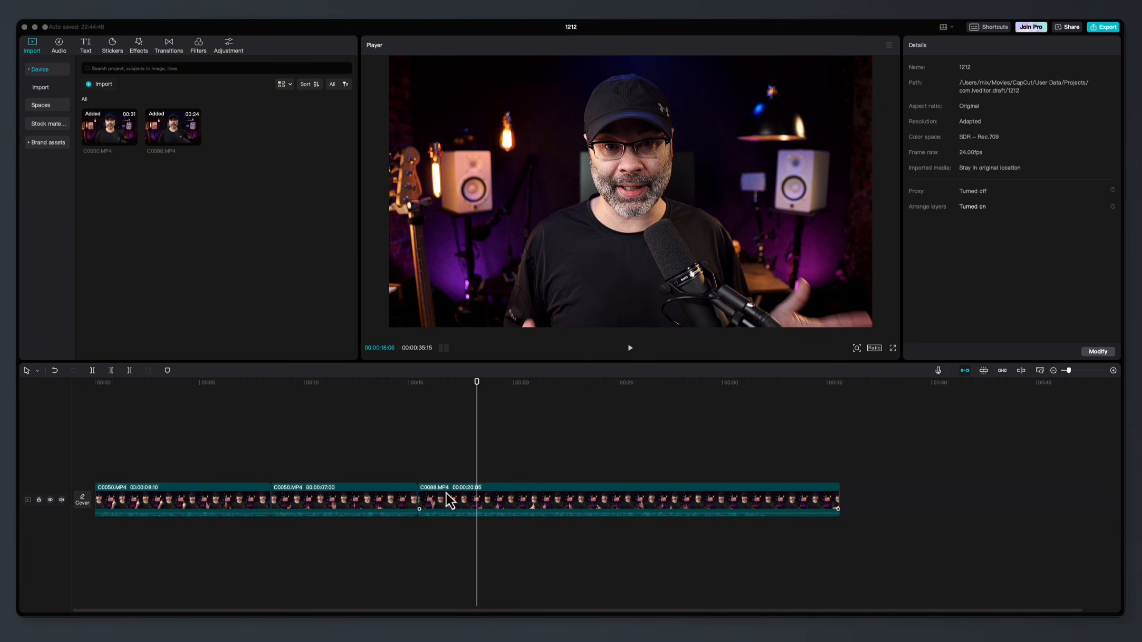
- Play the timeline from about 00:00:14:04 to check the cut from C0050.MP4 into C0088.MP4 and find where the talking ends
left_click(396, 537)
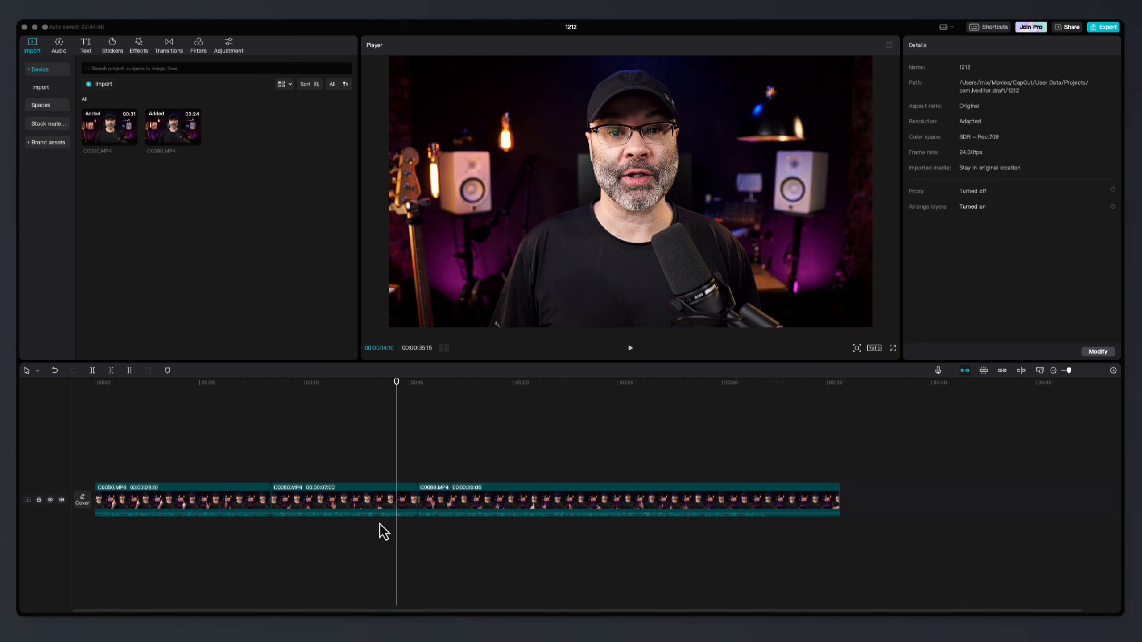
left_click(394, 501)
left_click(464, 498)
left_click(392, 544)
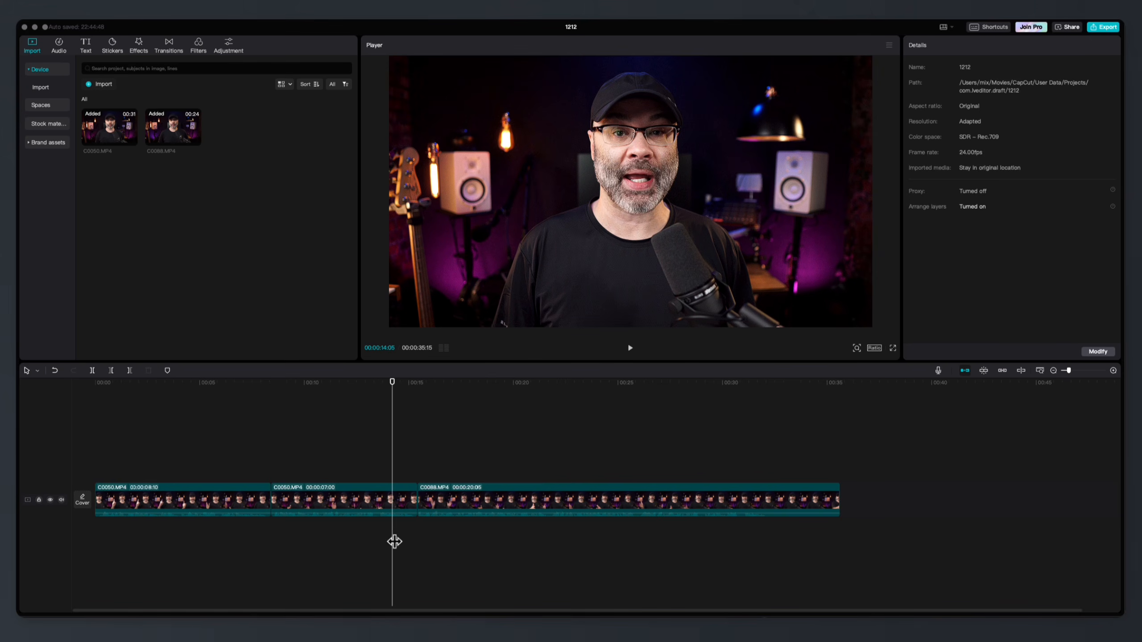
left_click(384, 443)
left_click(331, 445)
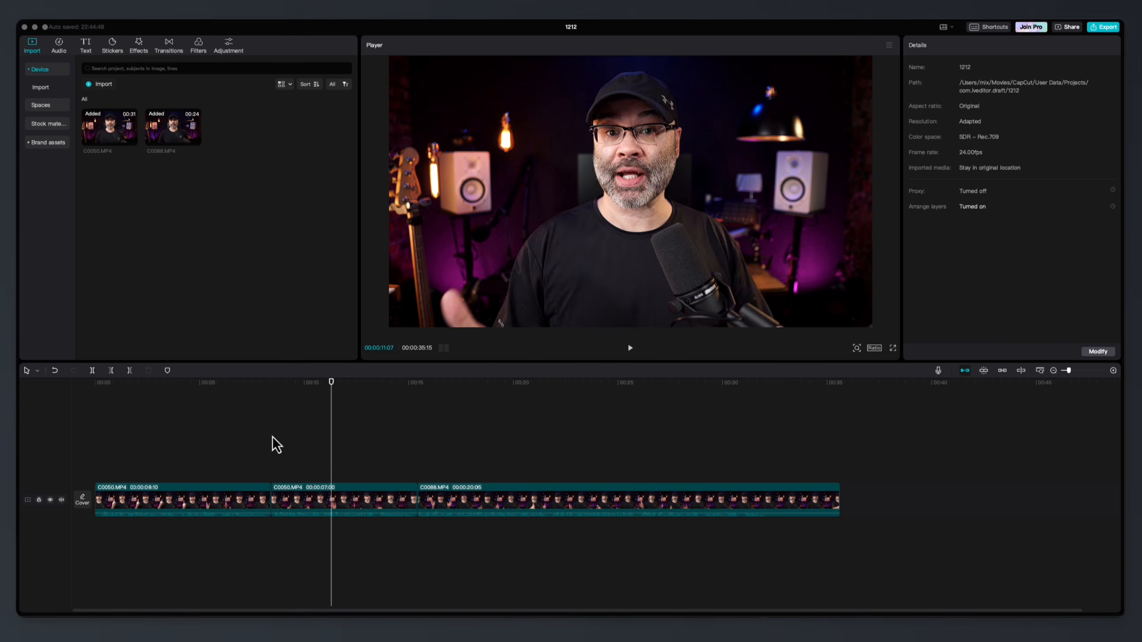
left_click(273, 438)
left_click(416, 439)
left_click(500, 439)
left_click(410, 438)
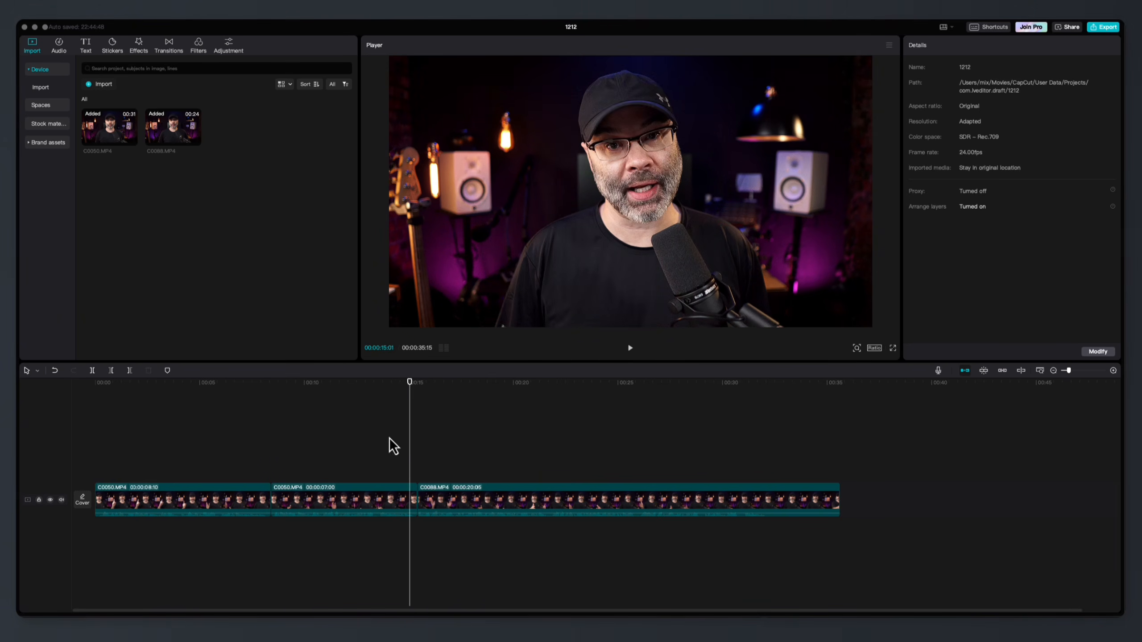
left_click(390, 439)
mouse_move(391, 401)
left_mouse_down()
mouse_move(437, 401)
mouse_move(392, 405)
left_mouse_up()
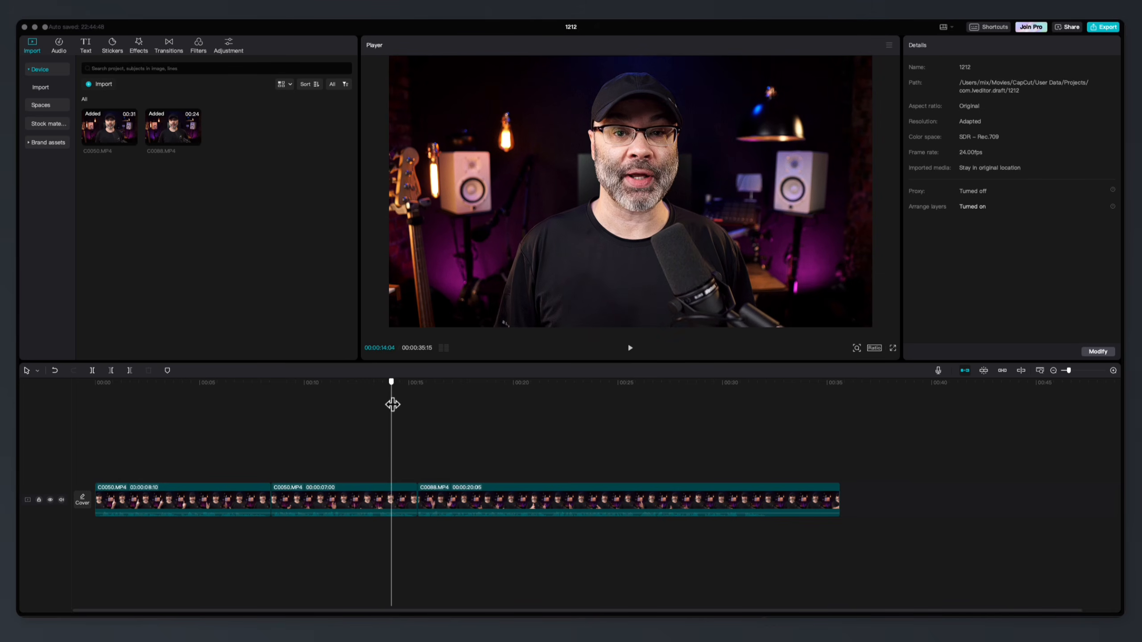
left_click(391, 549)
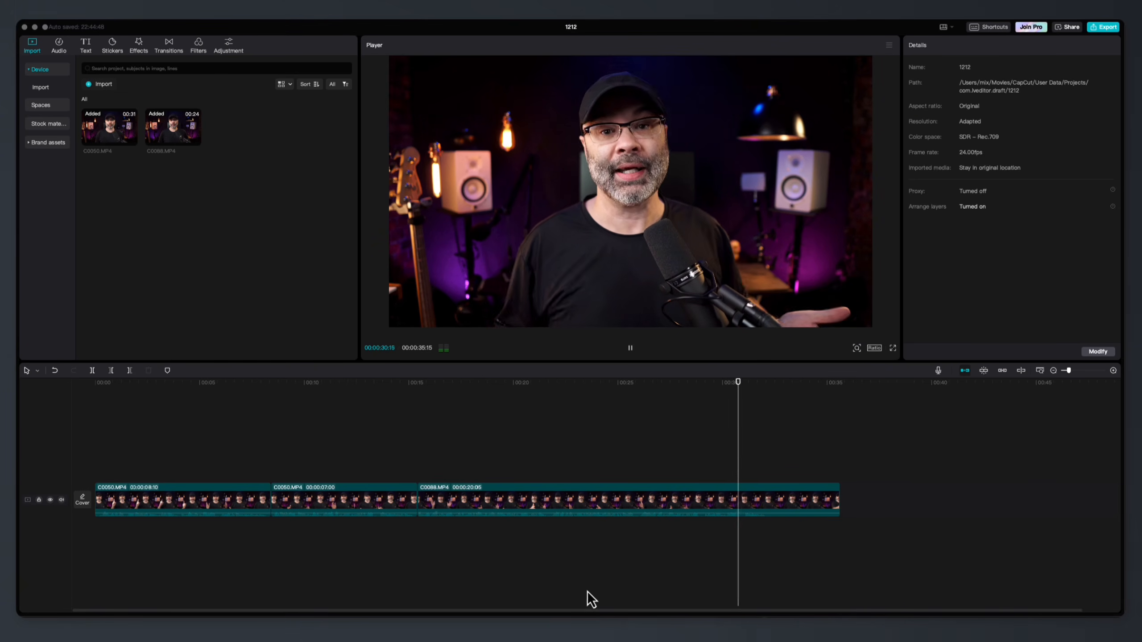
- Split C0088.MP4 at 00:00:32:06 and delete the leftover section after the cut
key("space")
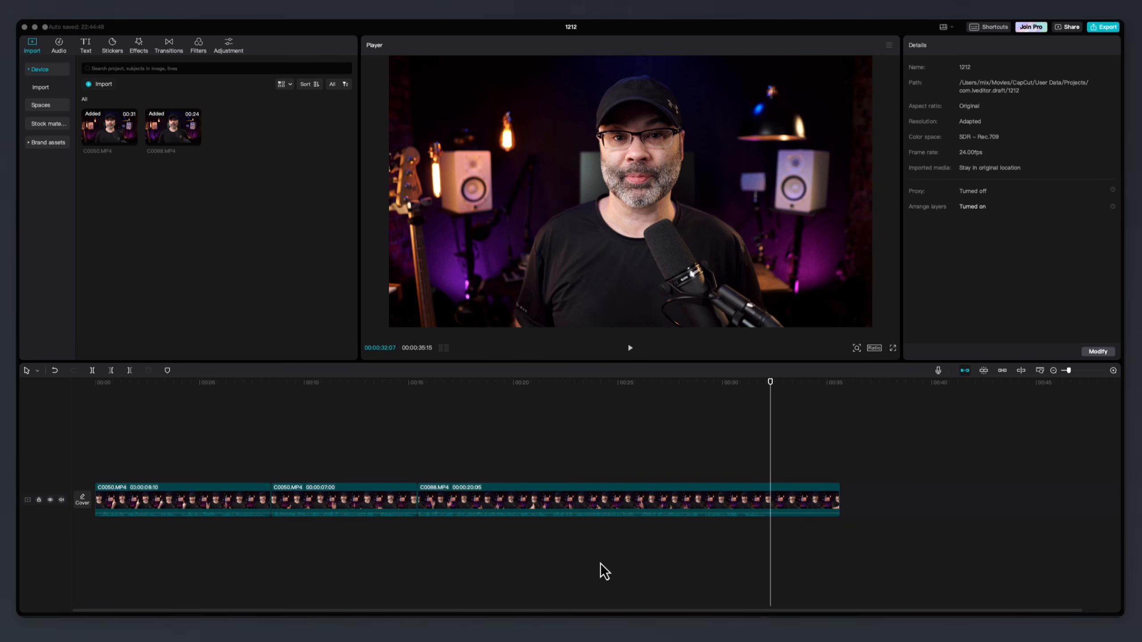
left_click_drag(770, 388, 769, 389)
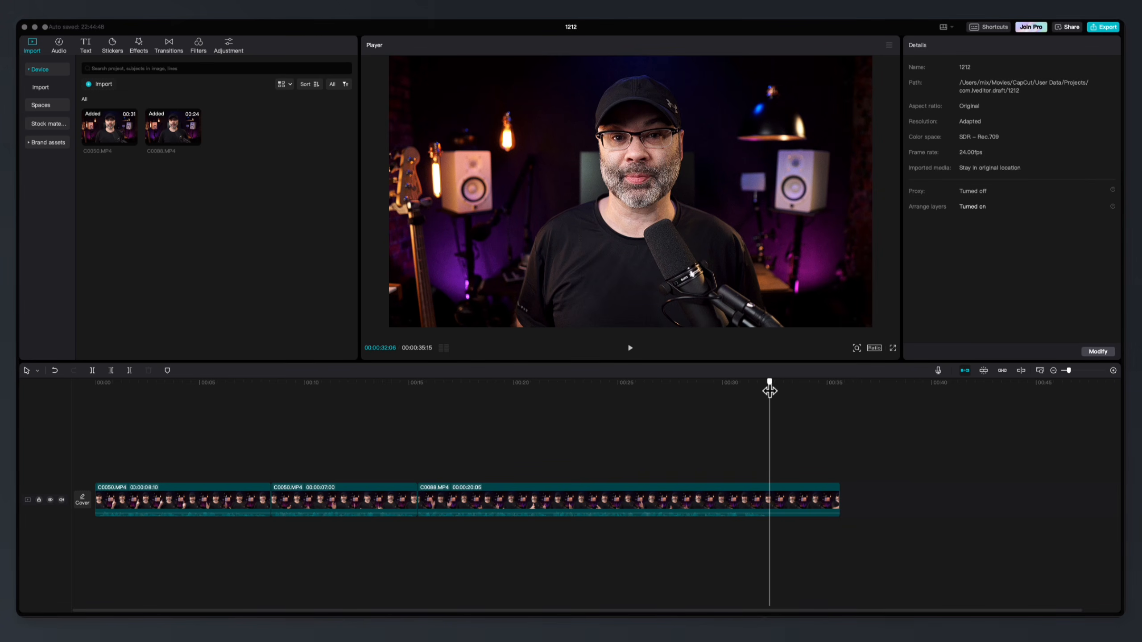
left_click(769, 507)
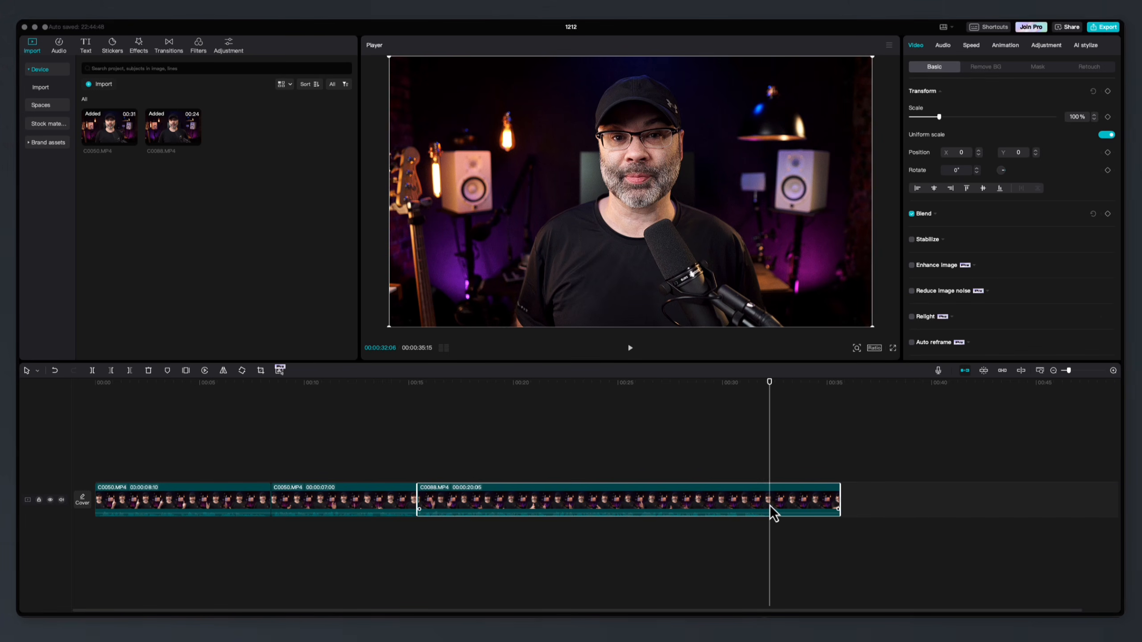
left_click(92, 371)
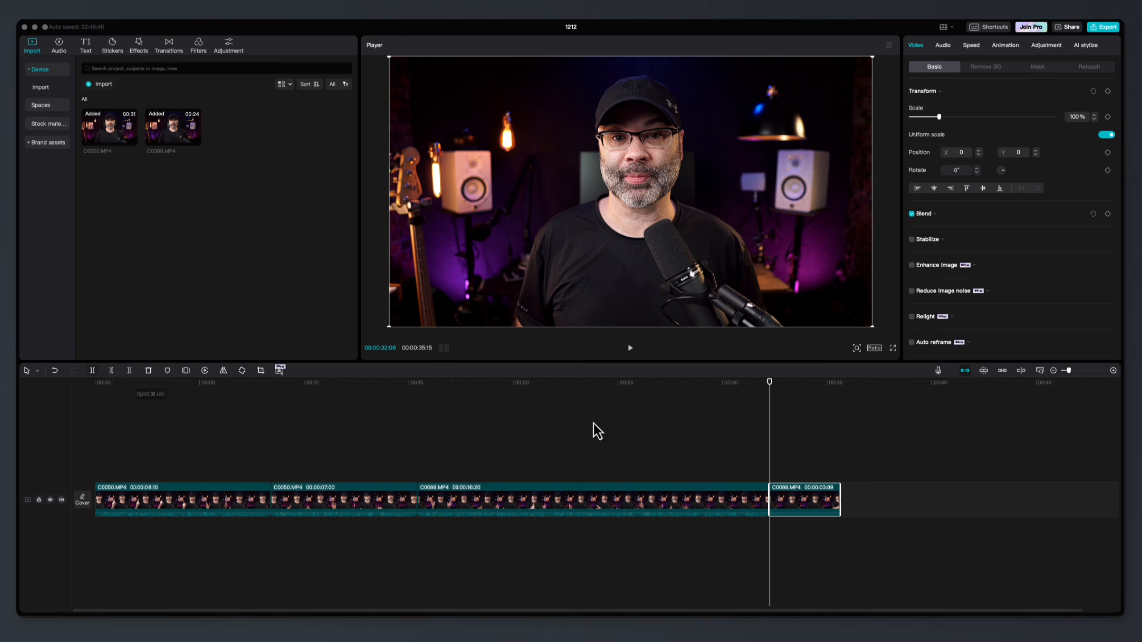
left_click(821, 477)
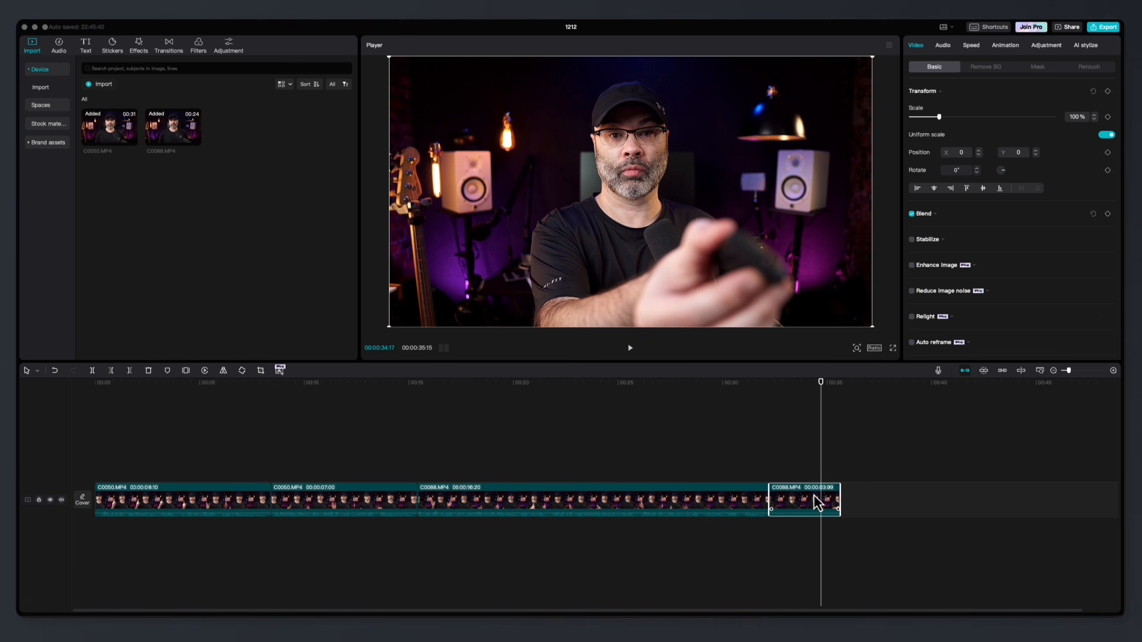
key("Delete")
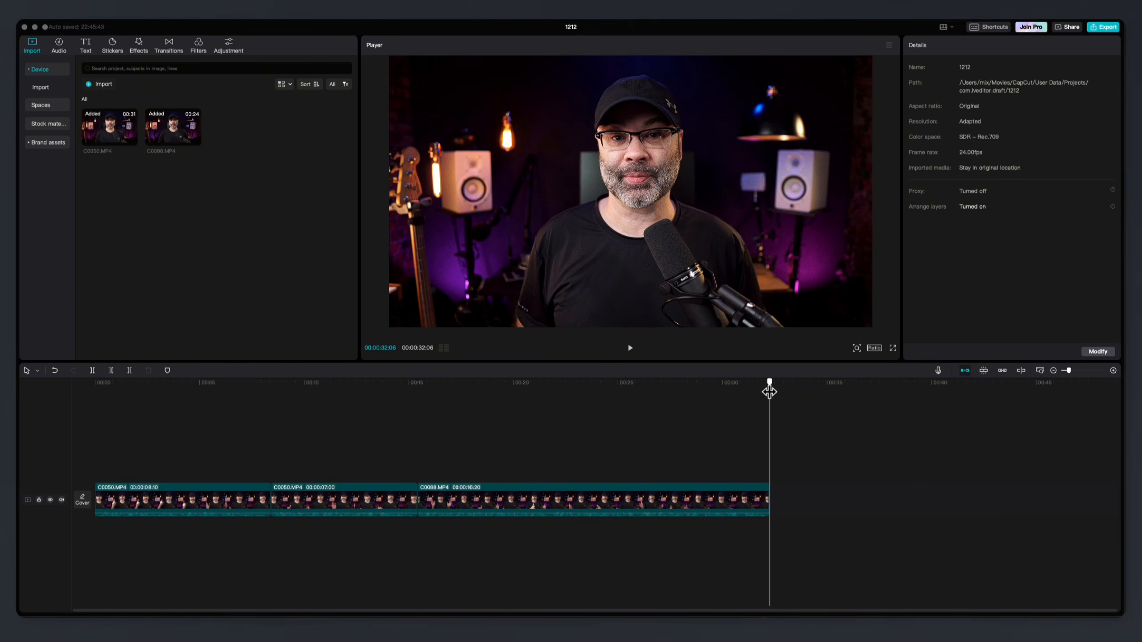
- Play the timeline from 00:00:12:11 into C0088.MP4 and place the playhead at 00:00:22:10
left_click_drag(768, 383, 355, 404)
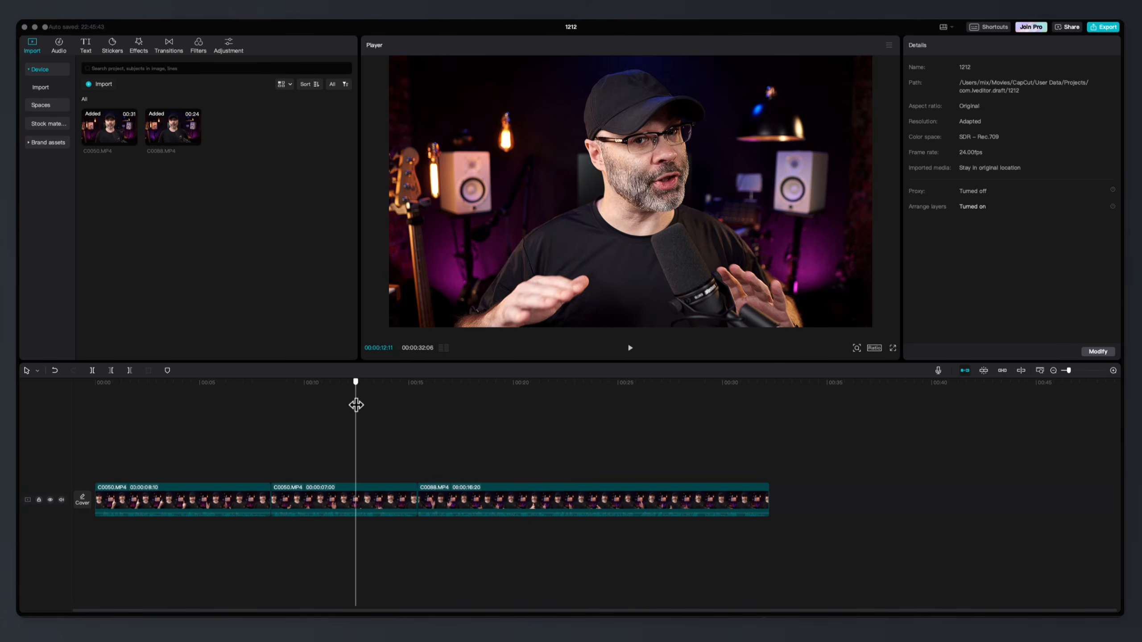
key("space")
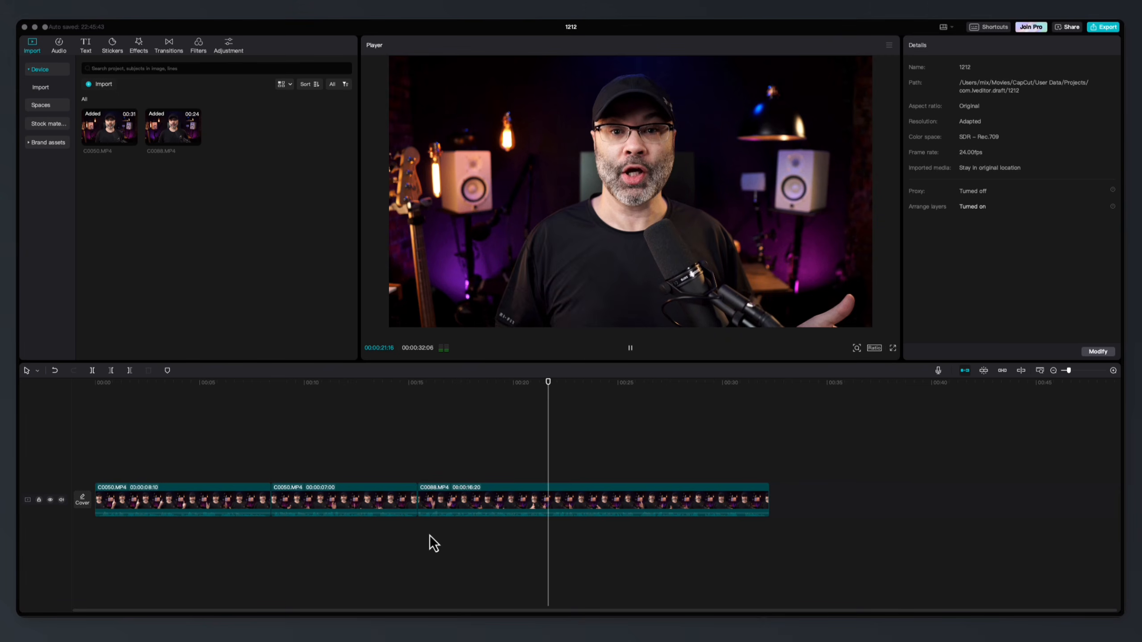
key("space")
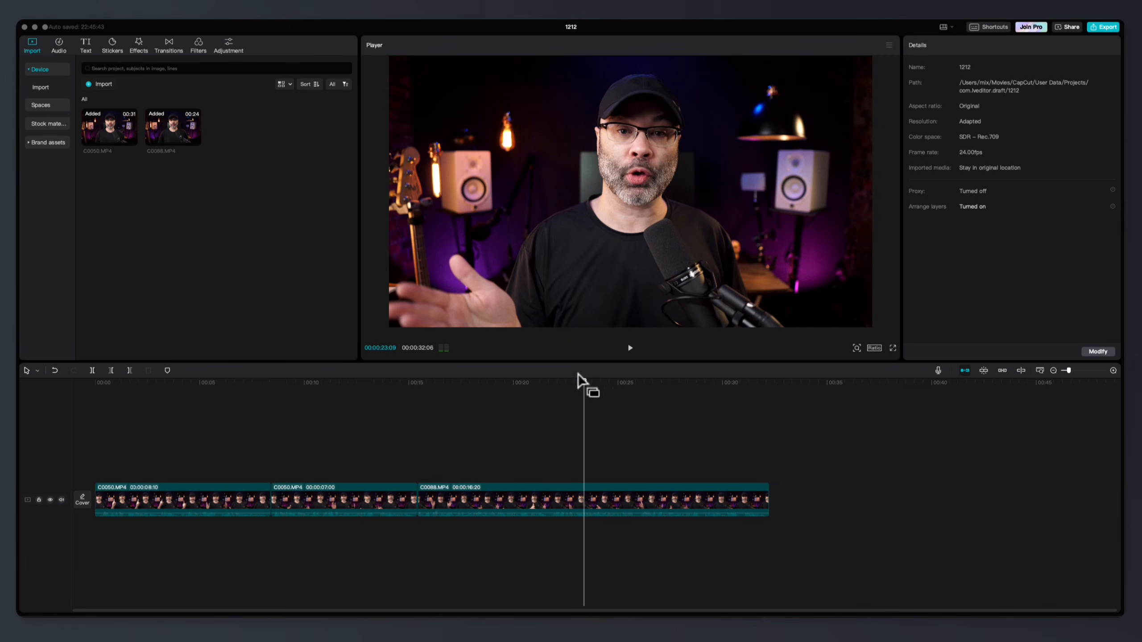
left_click_drag(583, 383, 563, 379)
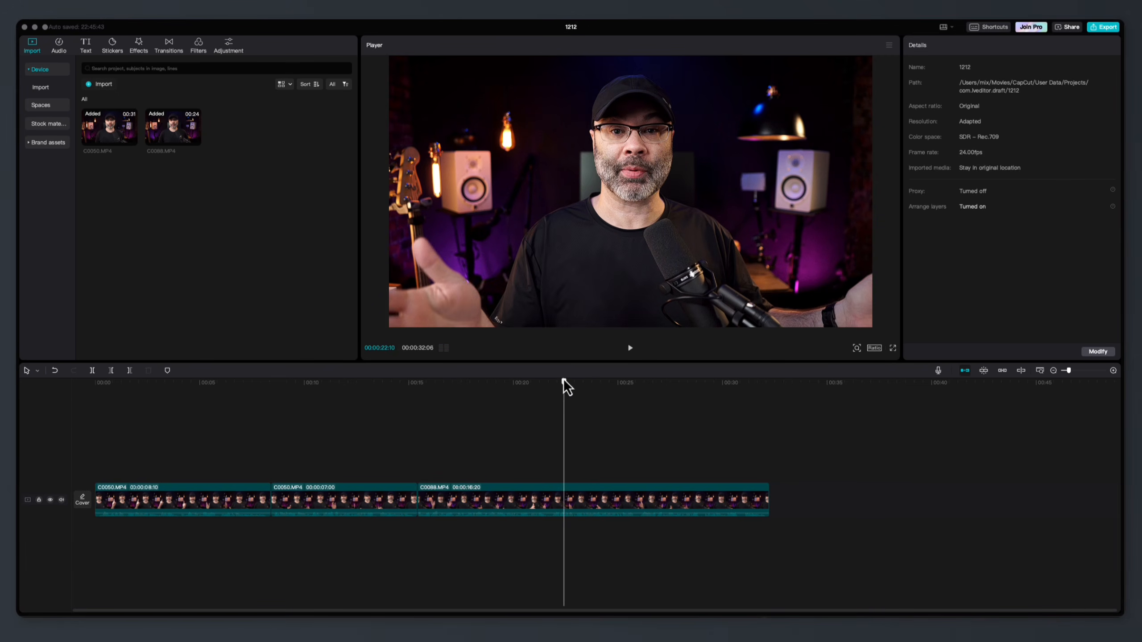
- Import the capcut_download image from the project's Graphics folder
left_click(98, 86)
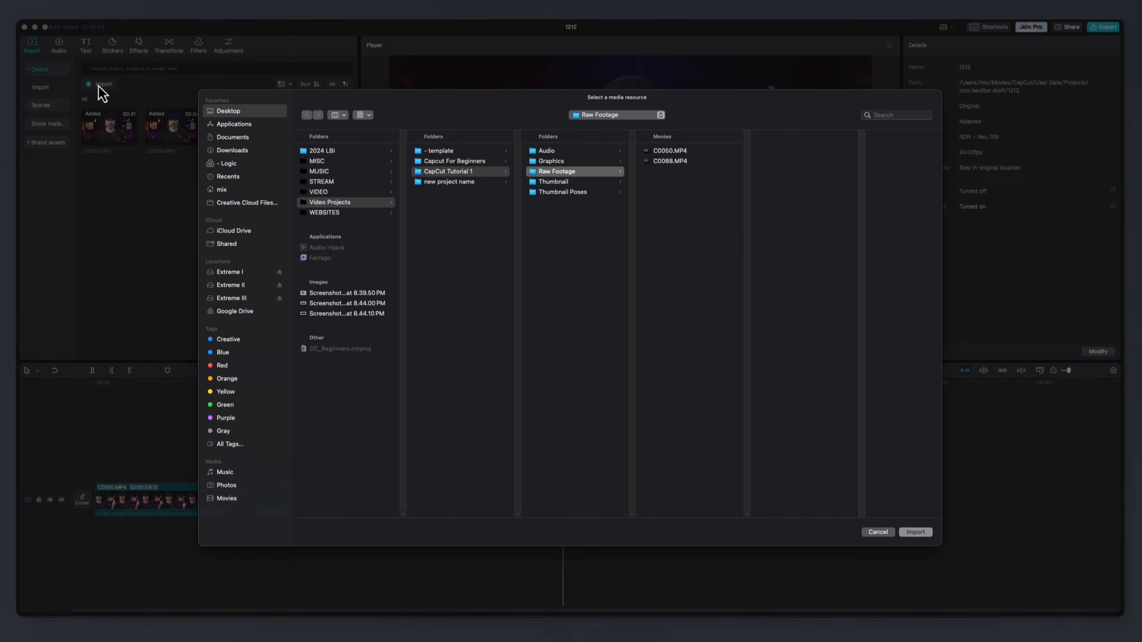
left_click(561, 165)
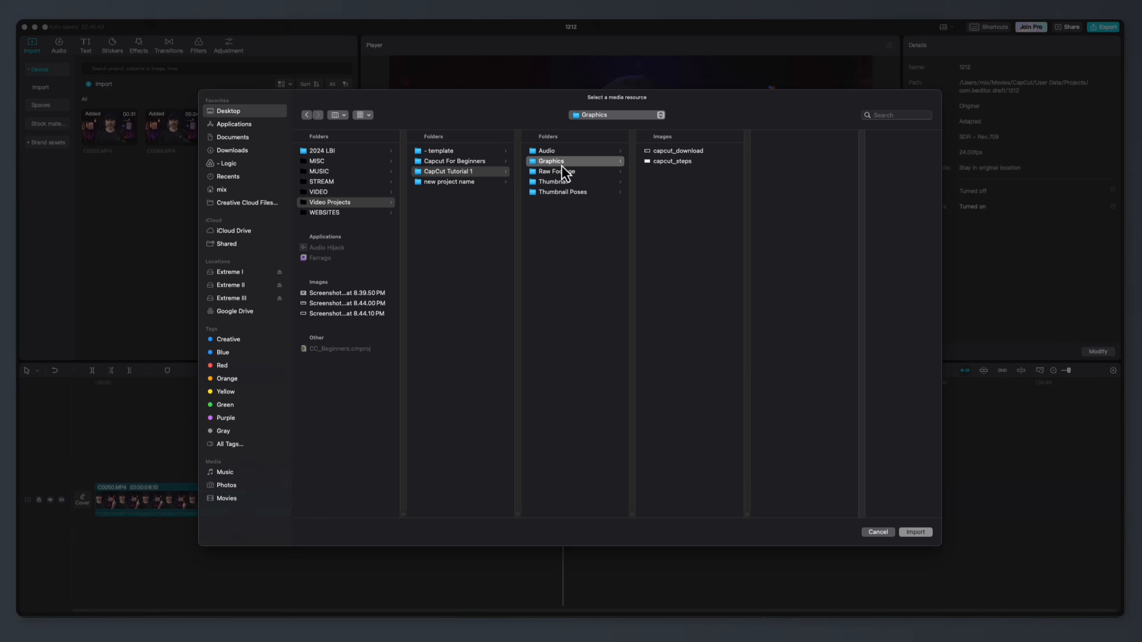
left_click(686, 152)
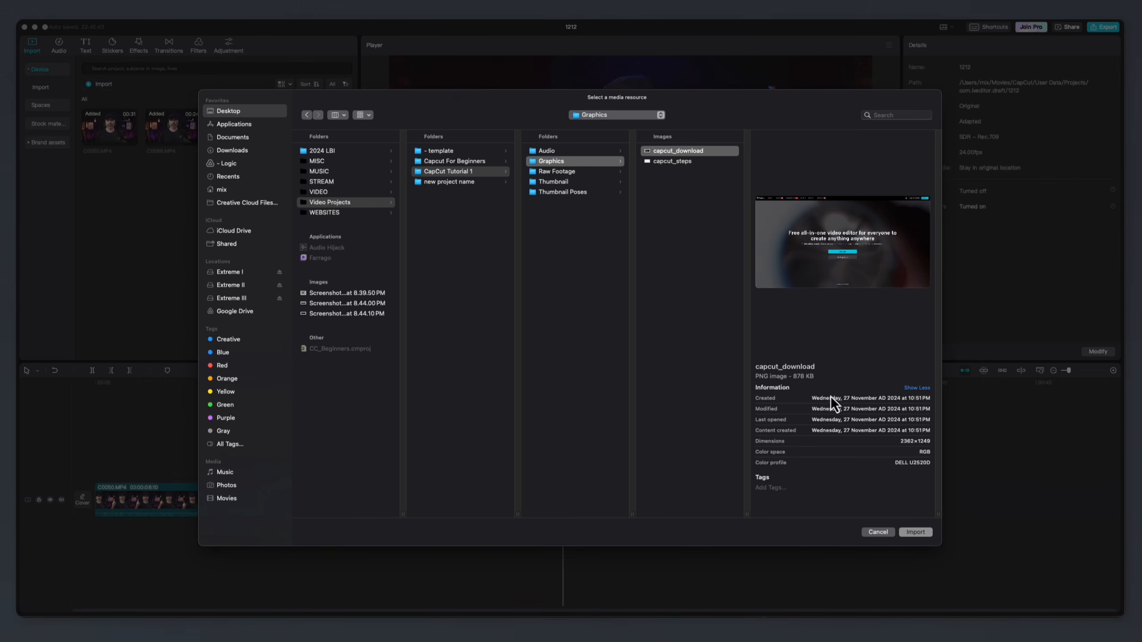
left_click(920, 534)
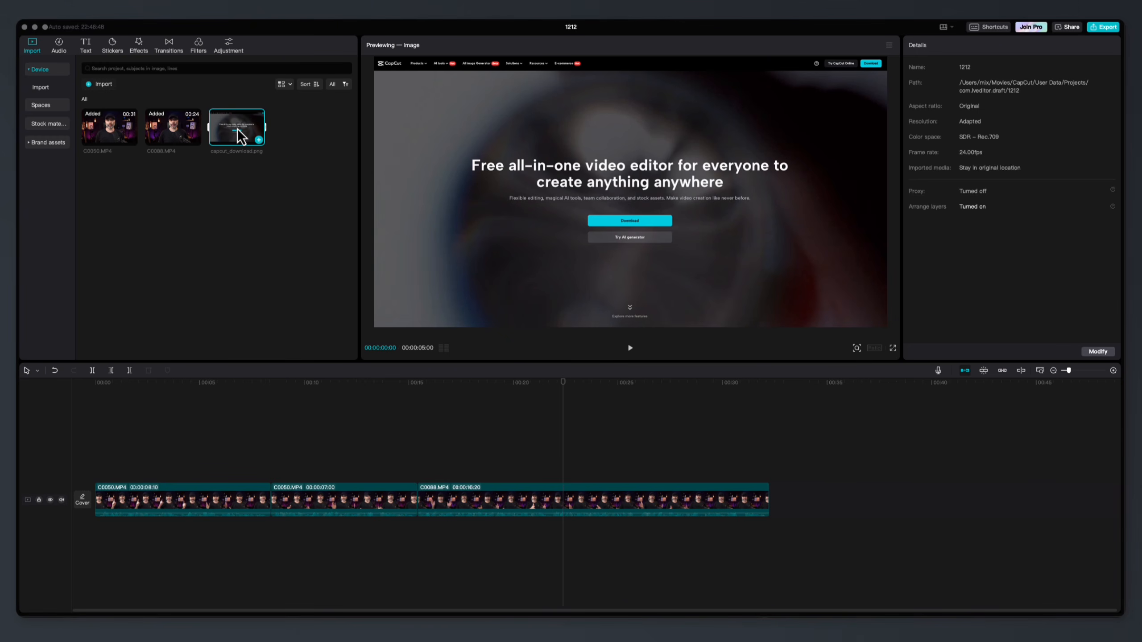
- Place capcut_download.png on a new track above C0088.MP4, starting at 00:00:22:01
left_click(564, 444)
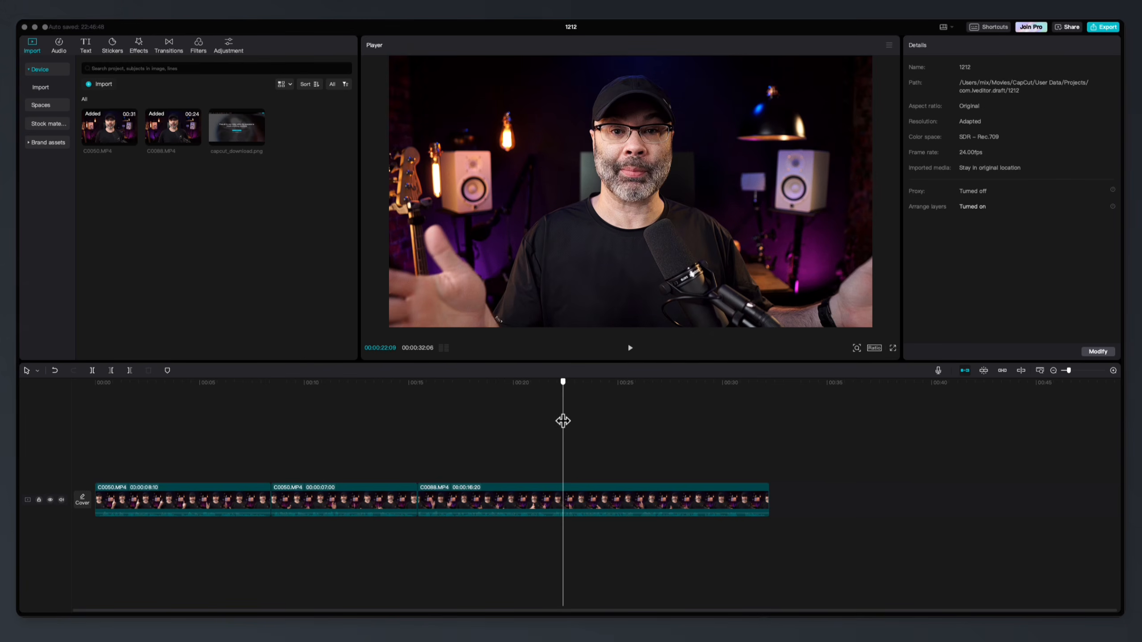
left_click_drag(562, 421, 556, 421)
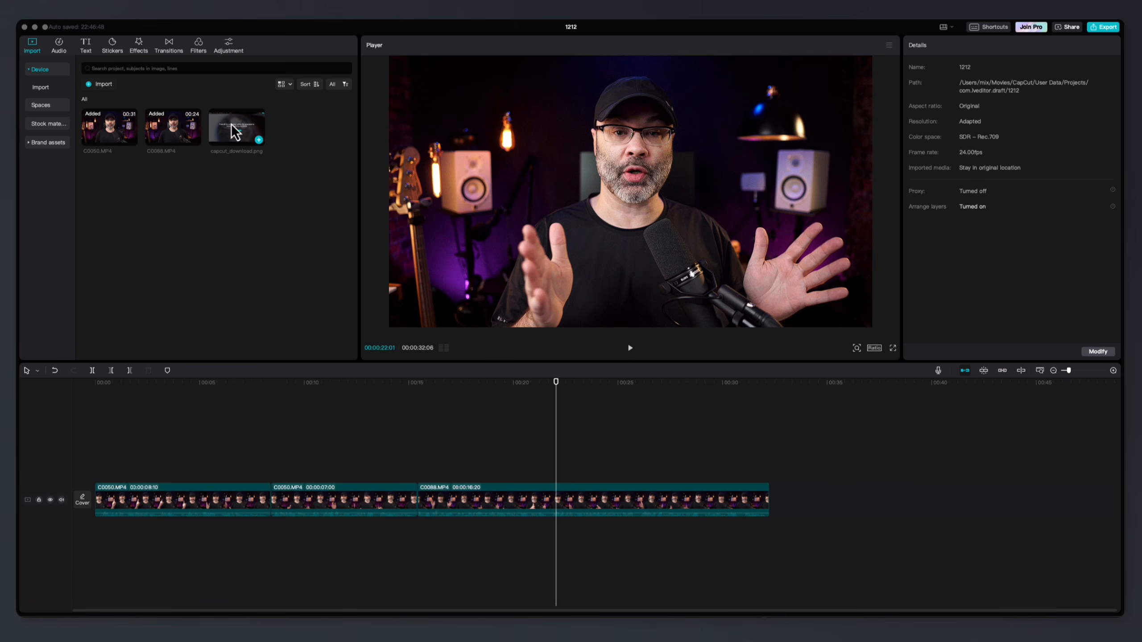
left_click_drag(233, 126, 557, 469)
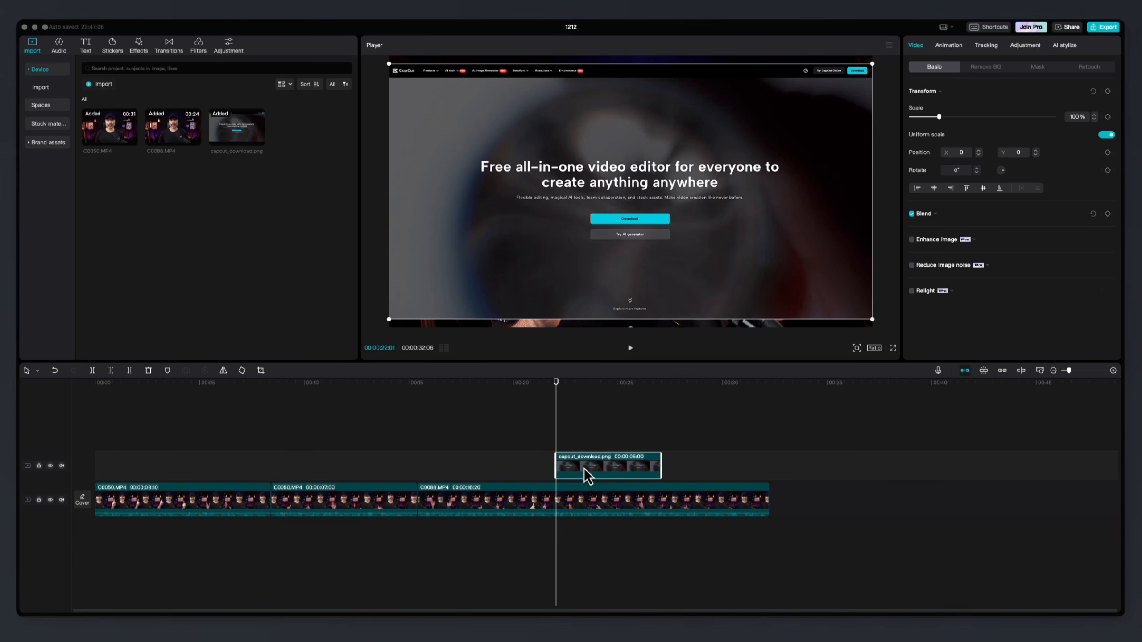
- Place the playhead at 00:00:23:10 and review the background removal, mask and retouch options for capcut_download.png
left_click(583, 432)
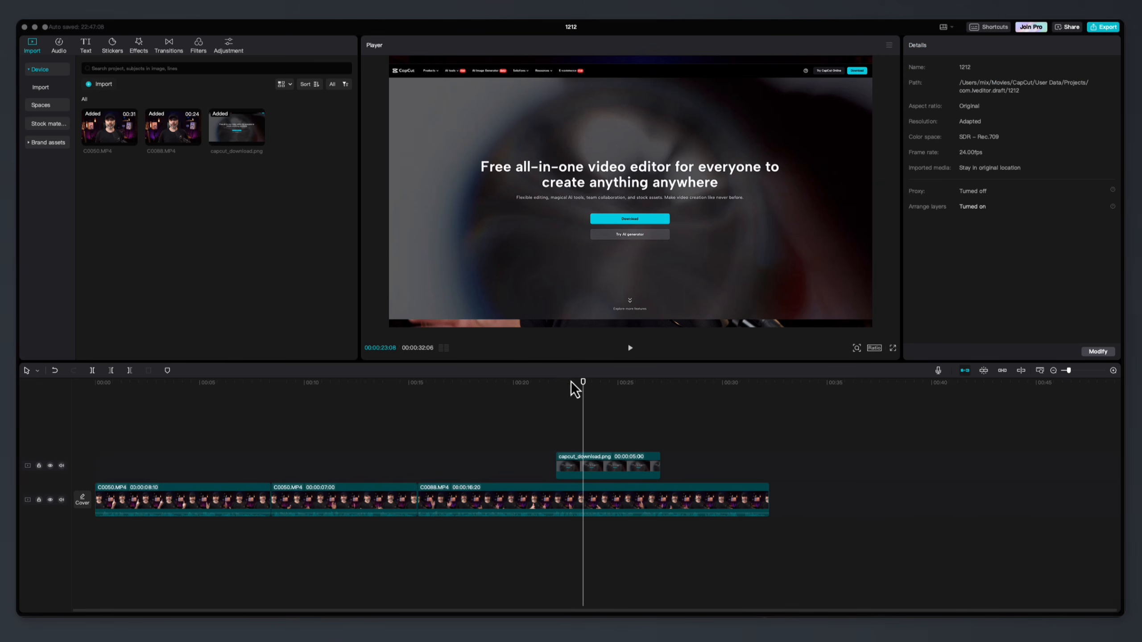
mouse_move(581, 390)
left_mouse_down()
mouse_move(596, 390)
mouse_move(584, 391)
left_mouse_up()
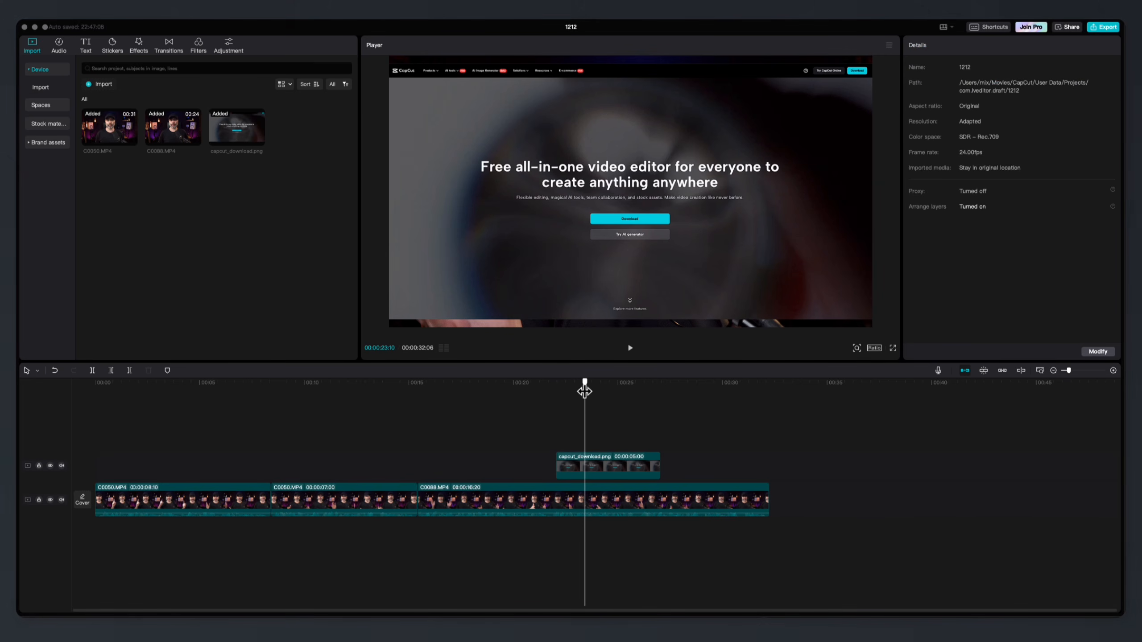
left_click(587, 469)
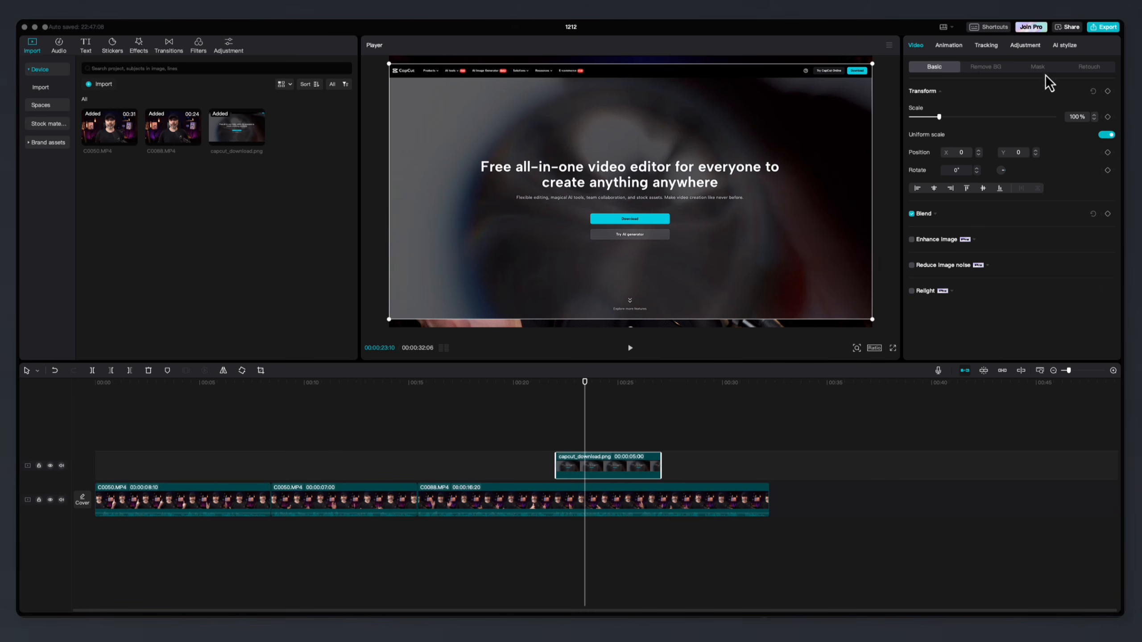
left_click(987, 67)
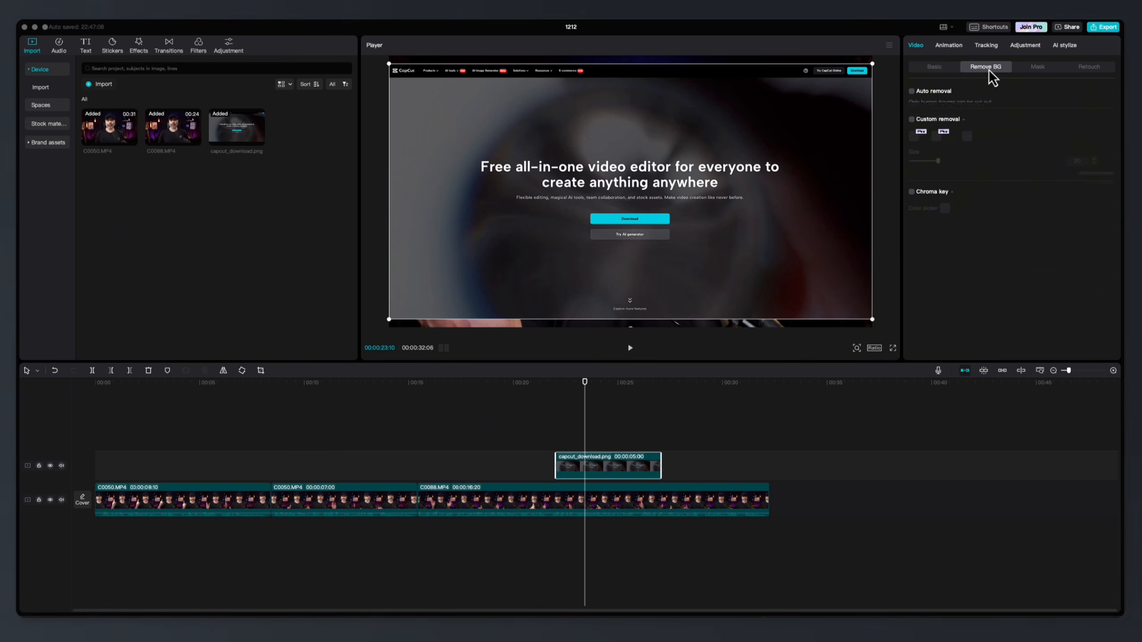
left_click(1031, 68)
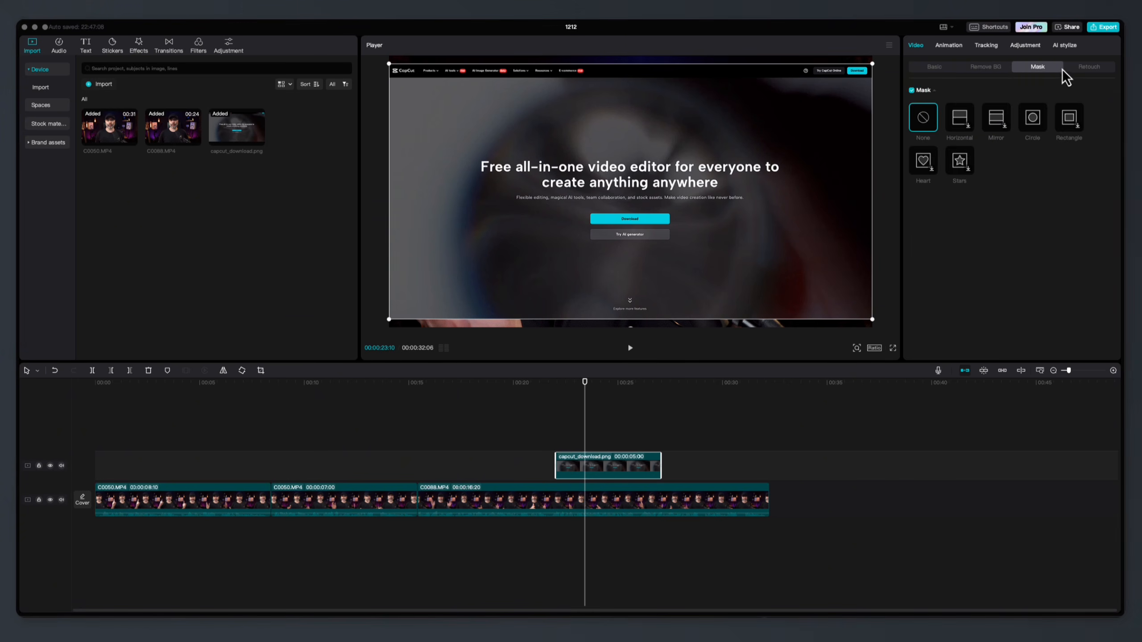
left_click(1090, 68)
left_click(922, 69)
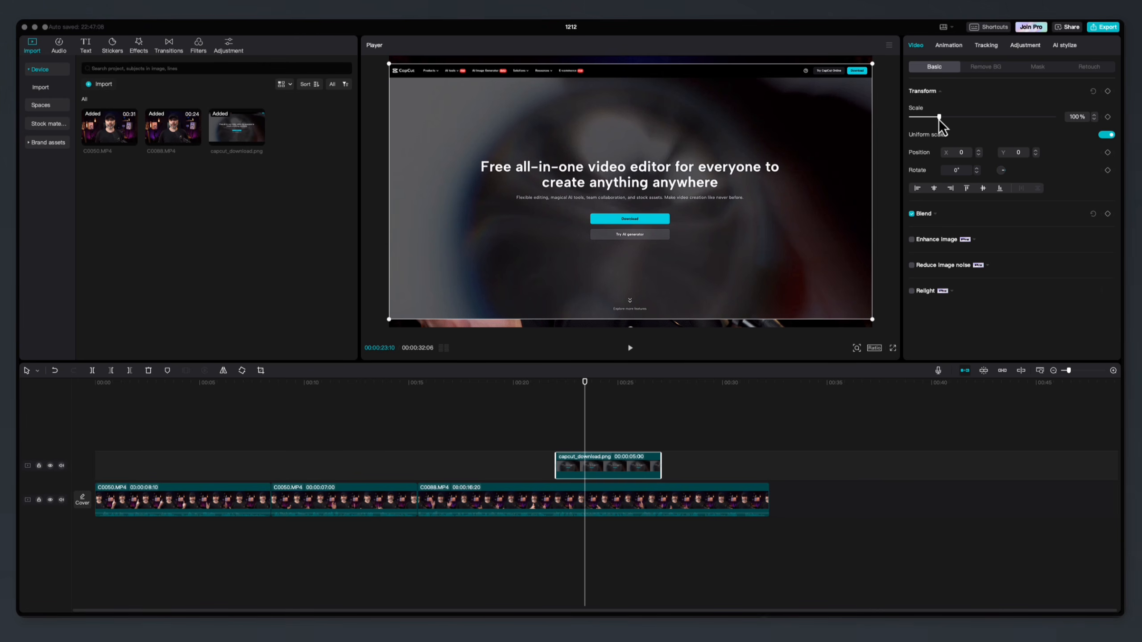
- Try reduced scales between 89% and 96% on capcut_download.png, ending at 96%
left_click_drag(939, 120, 935, 119)
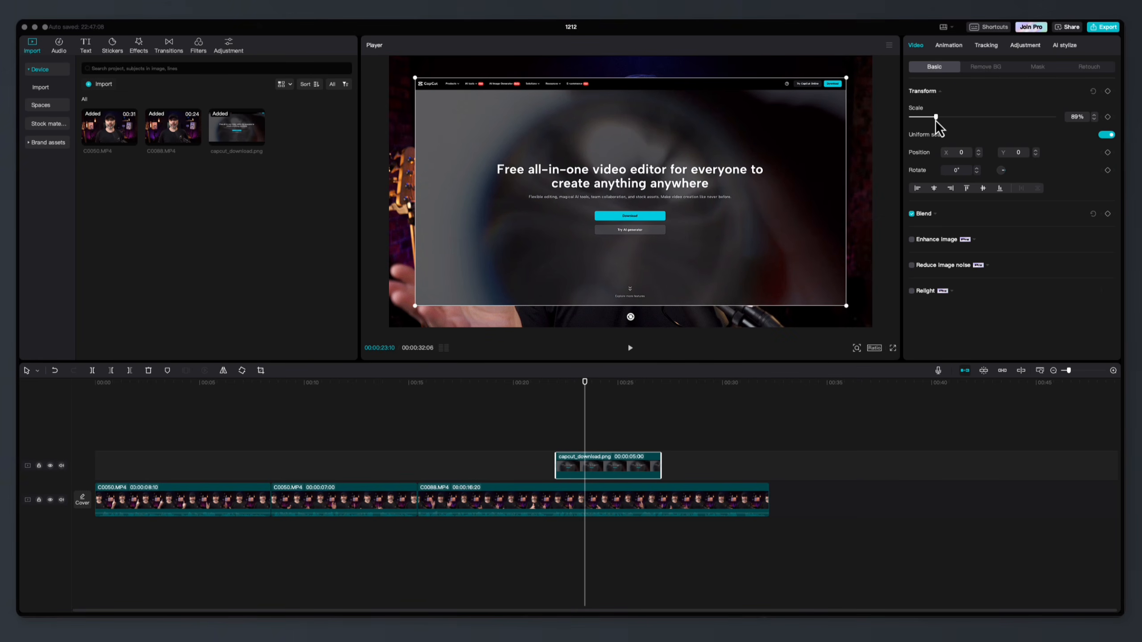
left_click(1095, 116)
left_click(1094, 116)
left_click(1094, 116)
left_click(1094, 116)
left_click(1094, 116)
left_click(1094, 116)
left_click(1094, 116)
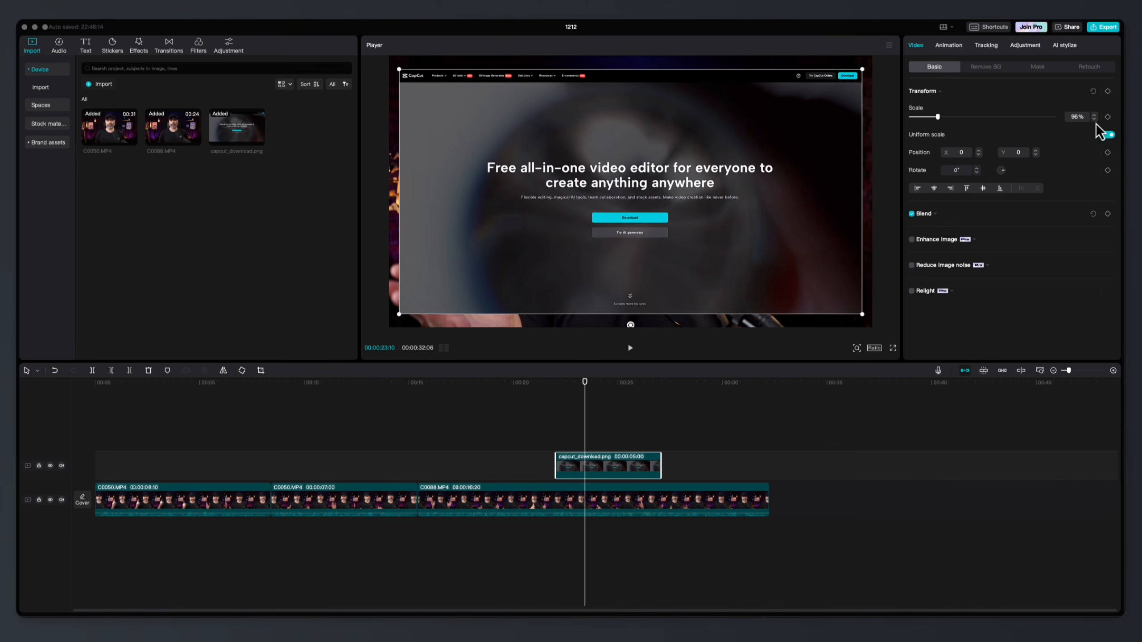
left_click(1095, 121)
left_click(1094, 120)
left_click(1095, 120)
left_click(1094, 120)
left_click(1094, 120)
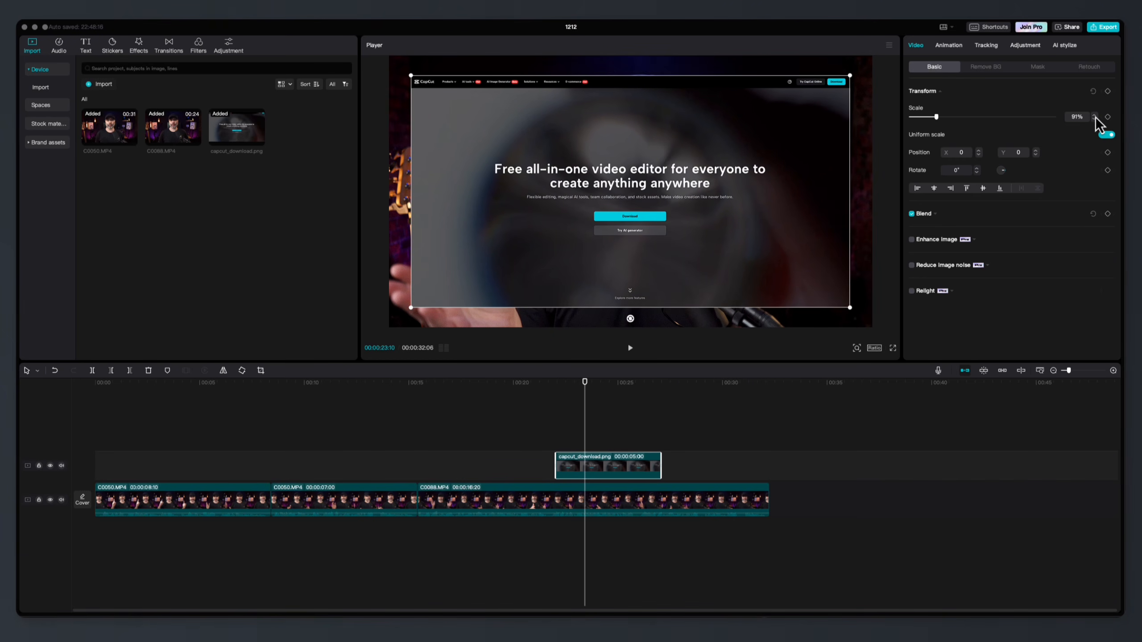
left_click(1094, 115)
left_click(1095, 115)
left_click(1095, 115)
left_click(1094, 115)
left_click(1094, 114)
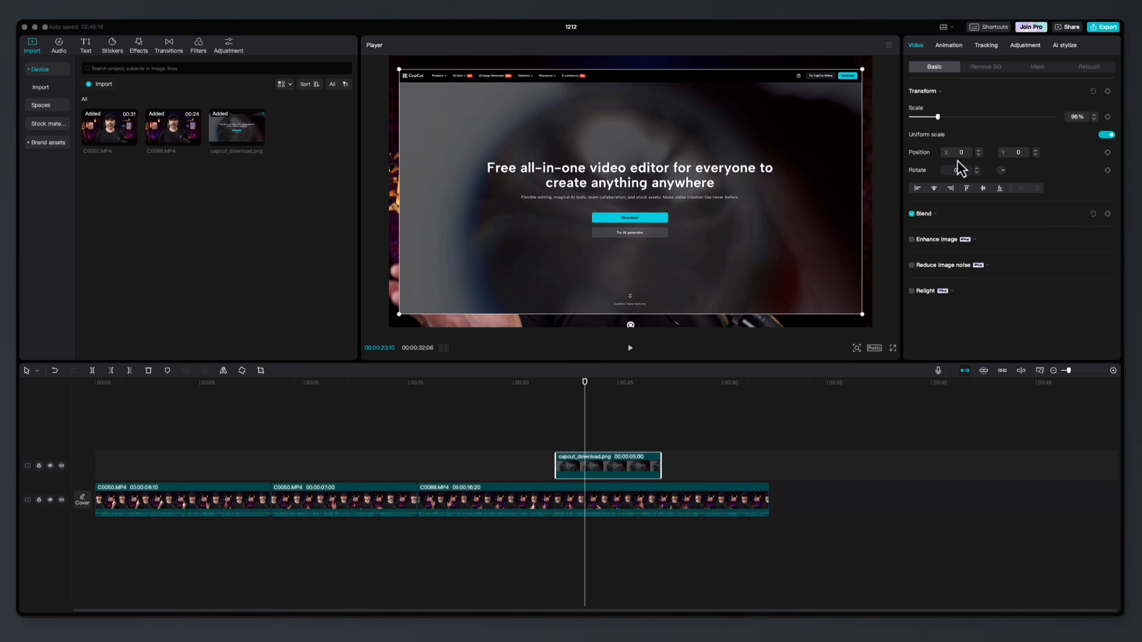
- Enlarge capcut_download.png to 123% scale so it fills the frame, keeping its position at X 0, Y 0
left_click_drag(937, 120, 946, 120)
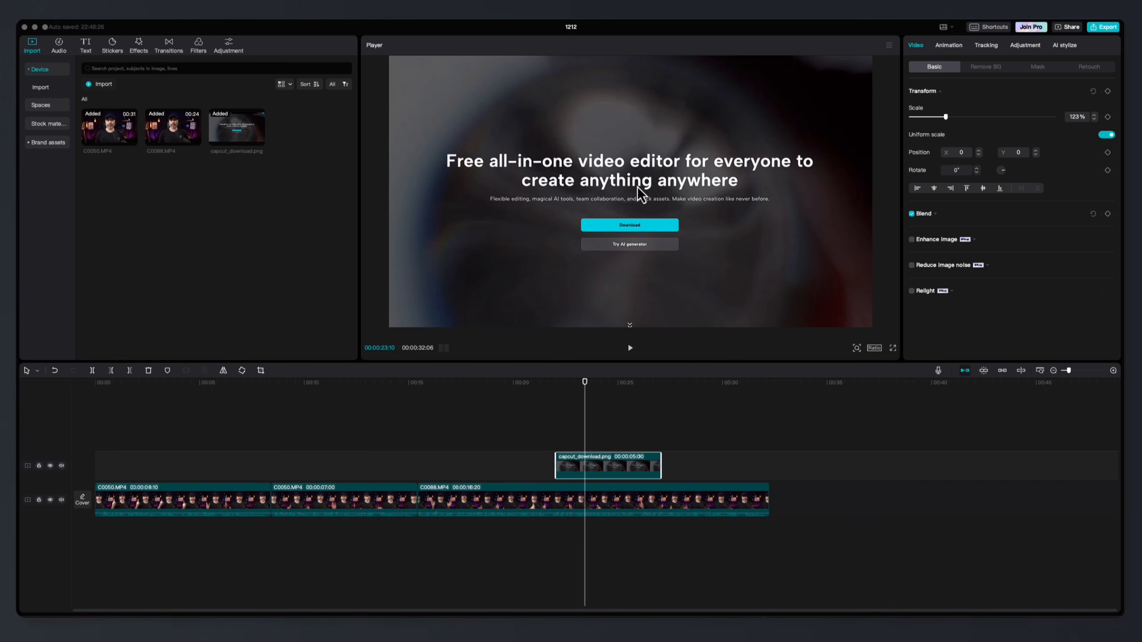
mouse_move(636, 187)
left_mouse_down()
mouse_move(637, 175)
mouse_move(626, 192)
mouse_move(638, 187)
left_mouse_up()
left_click_drag(638, 187, 637, 188)
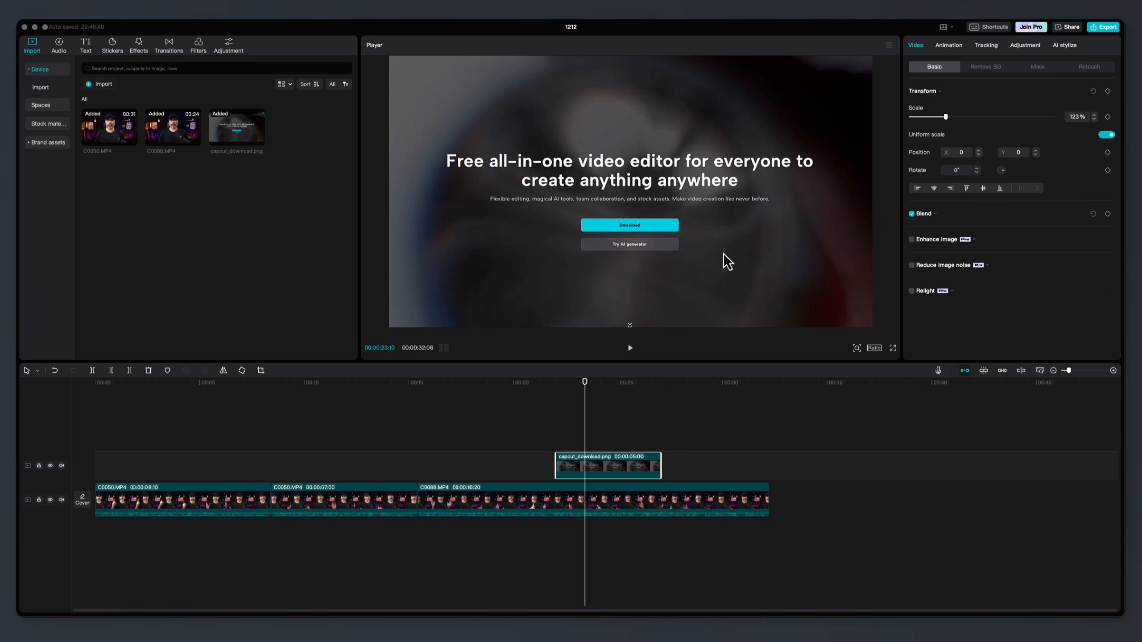
- Play the timeline from 00:00:20:16 to 00:00:28:22 and extend the end of capcut_download.png to that point
left_click(527, 538)
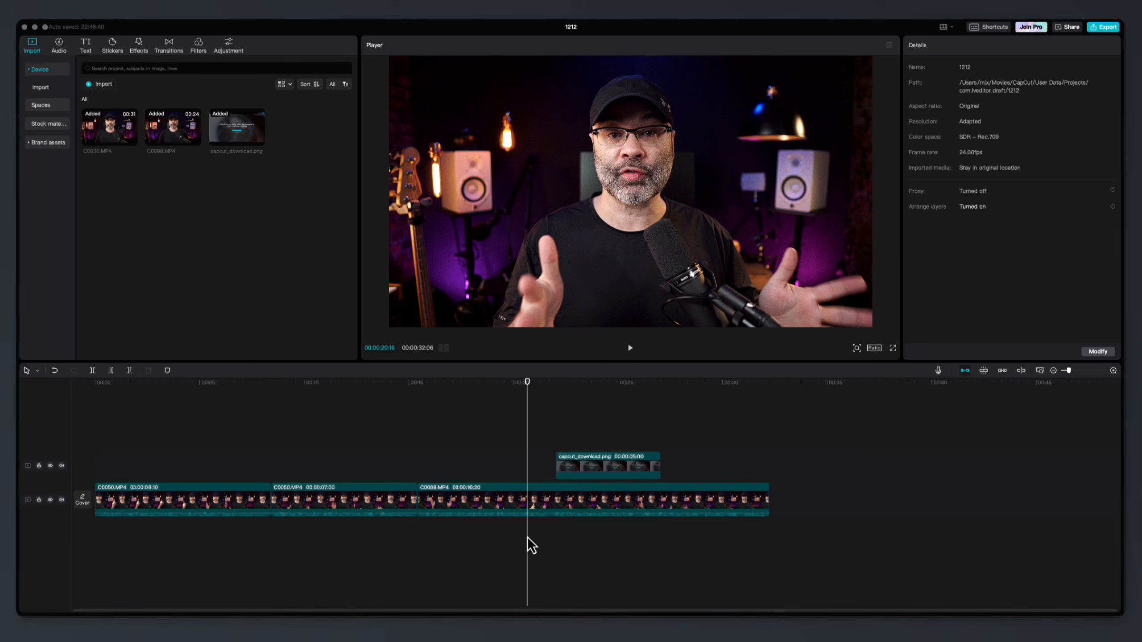
key("space")
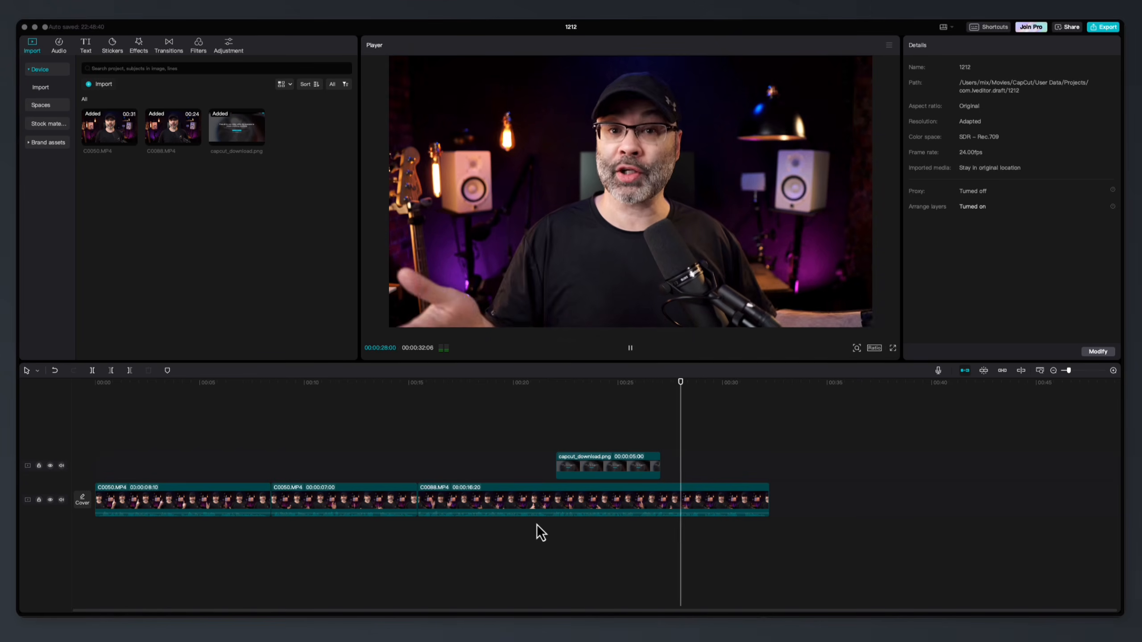
key("space")
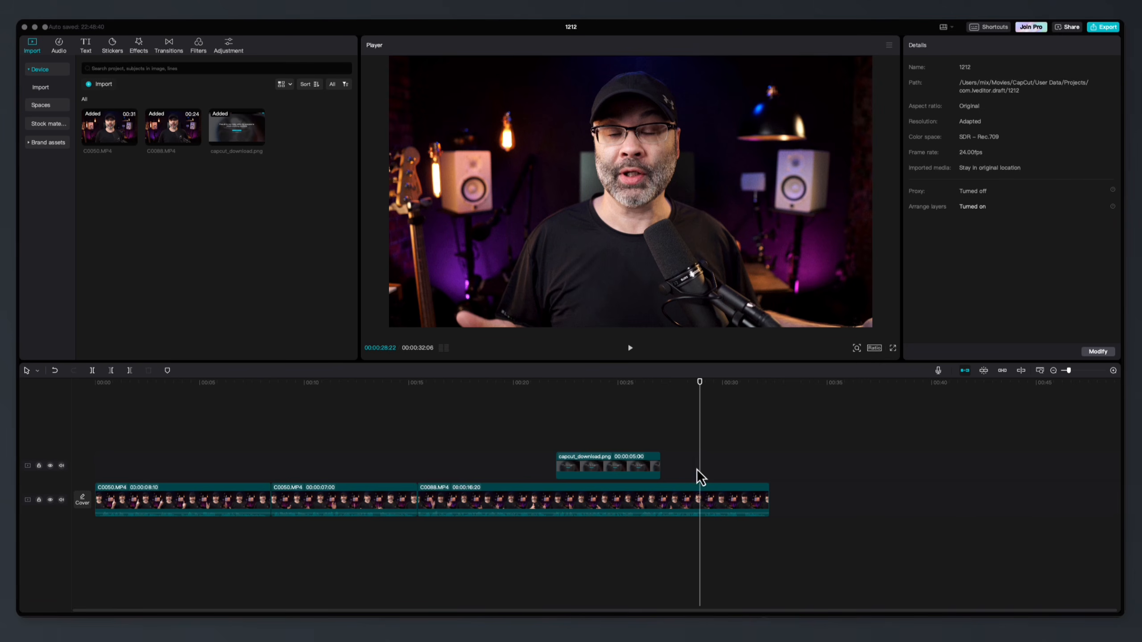
left_click(634, 464)
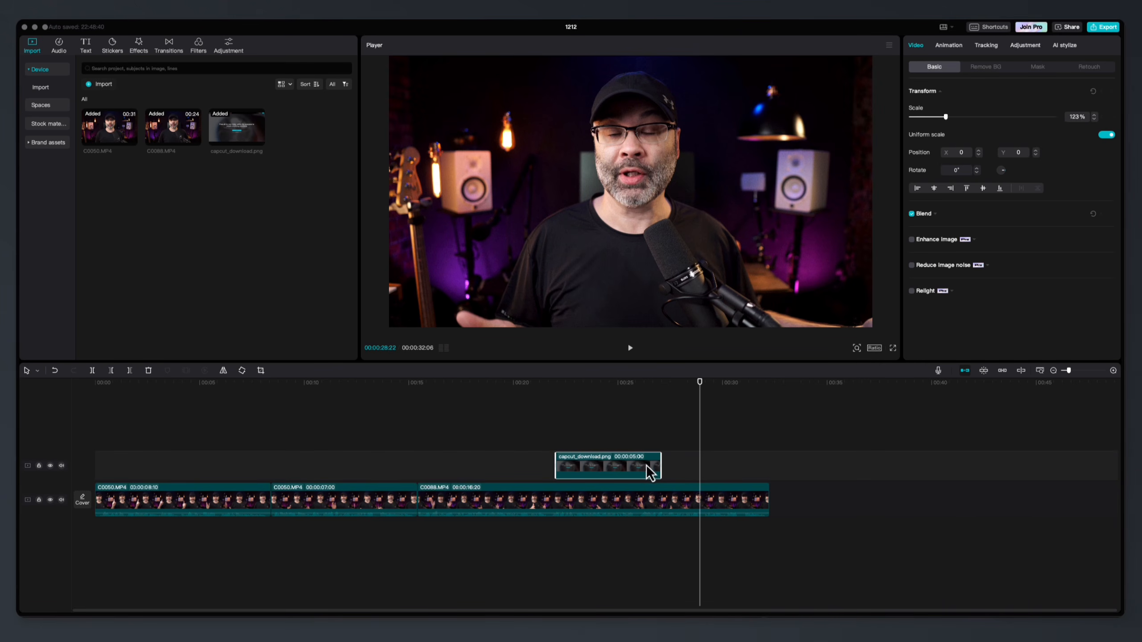
left_click_drag(659, 464, 698, 465)
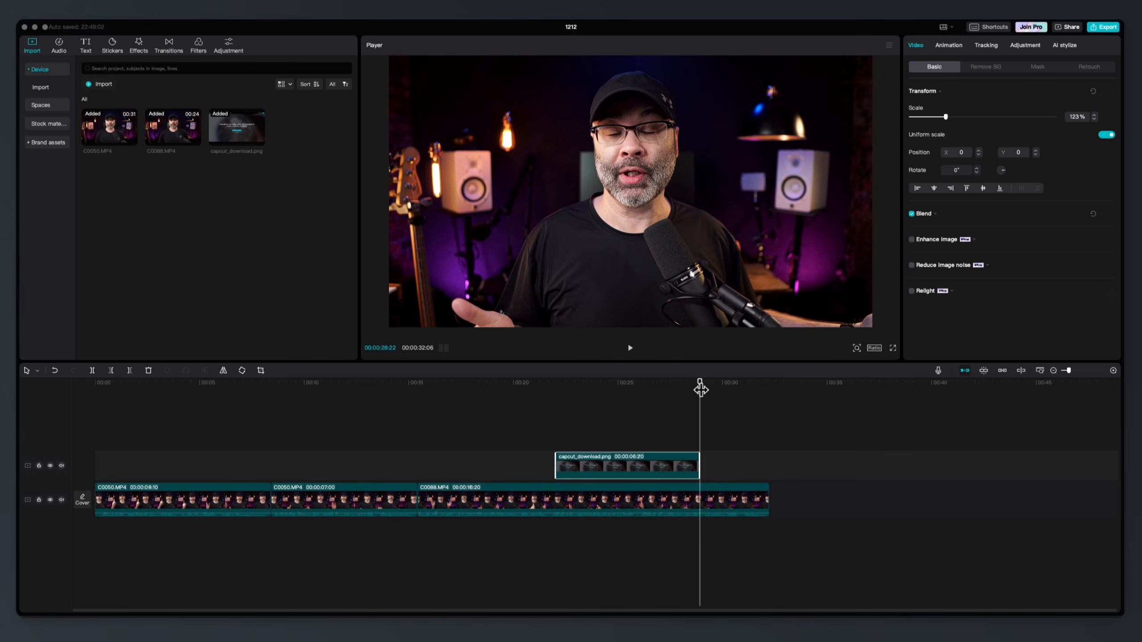
- Place the playhead at 00:00:23:01 and apply the Slide Down entrance animation to capcut_download.png
left_click_drag(699, 383, 577, 398)
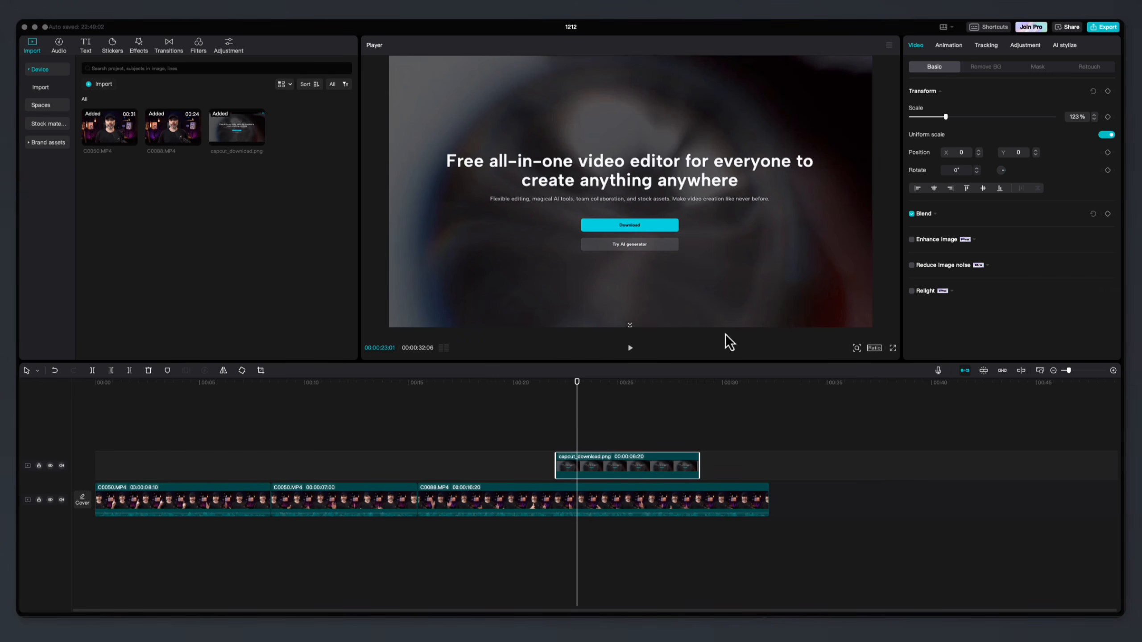
left_click(954, 49)
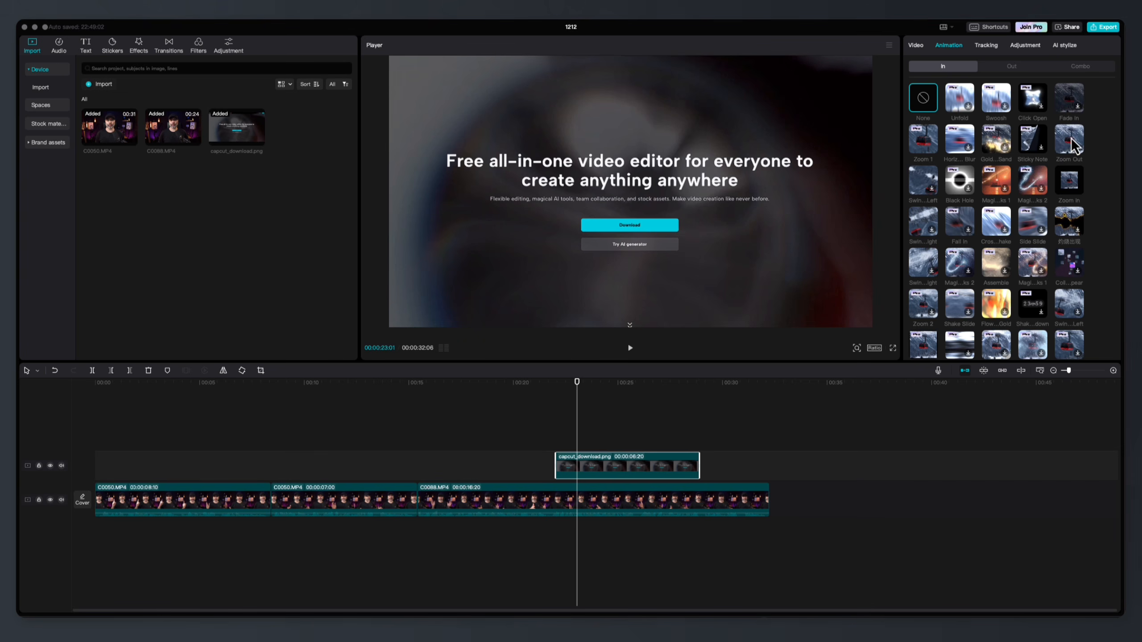
scroll(987, 183, "down", 2)
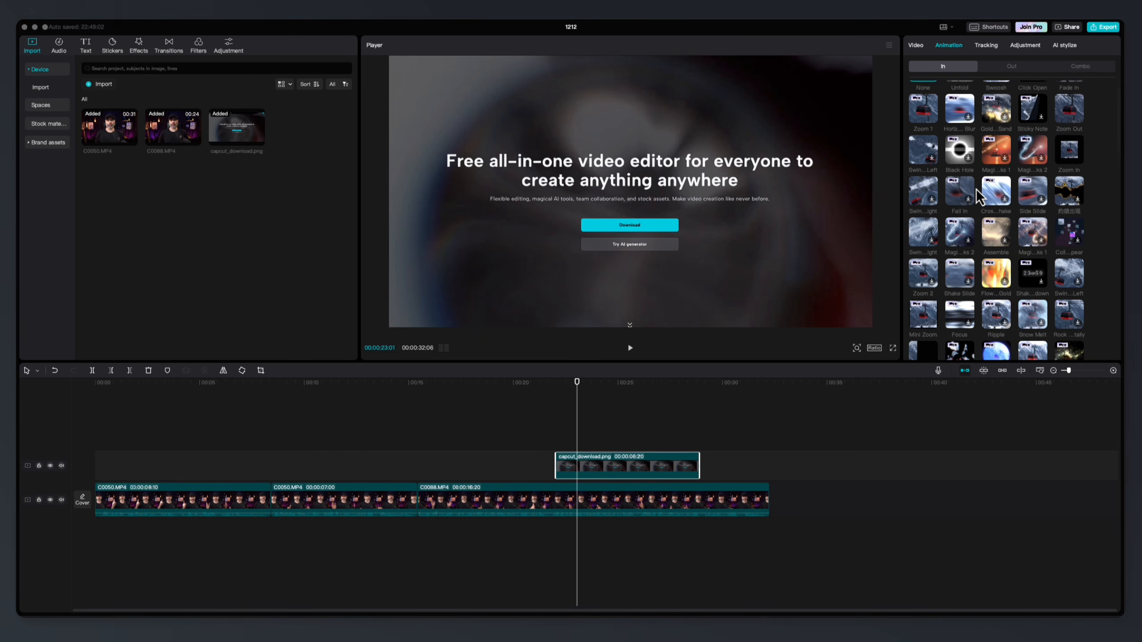
scroll(974, 193, "down", 4)
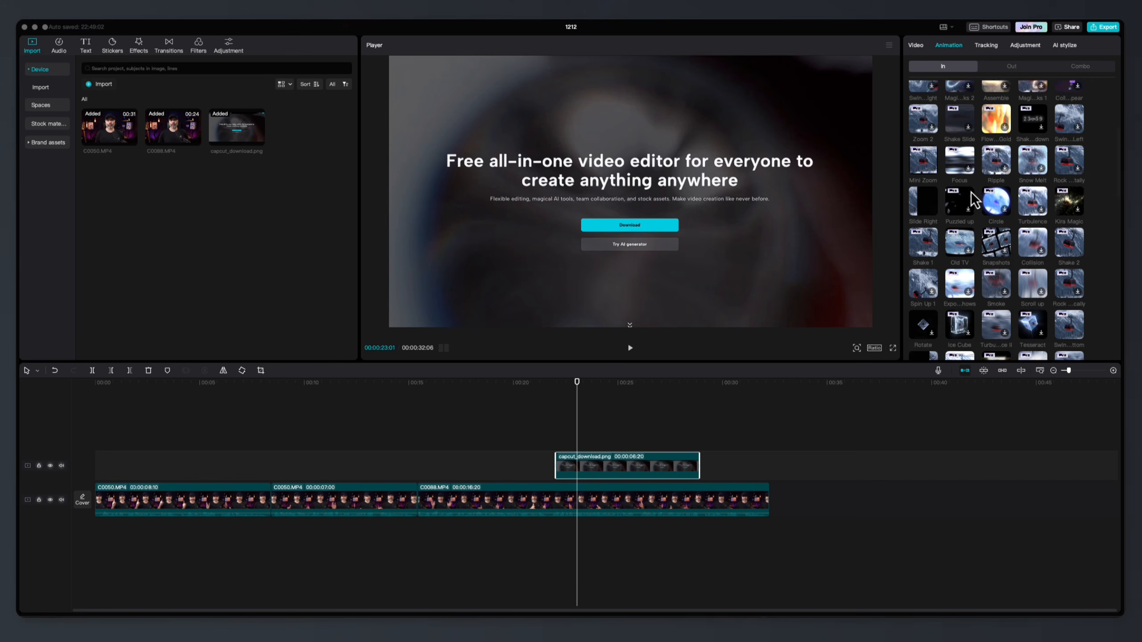
scroll(967, 196, "down", 4)
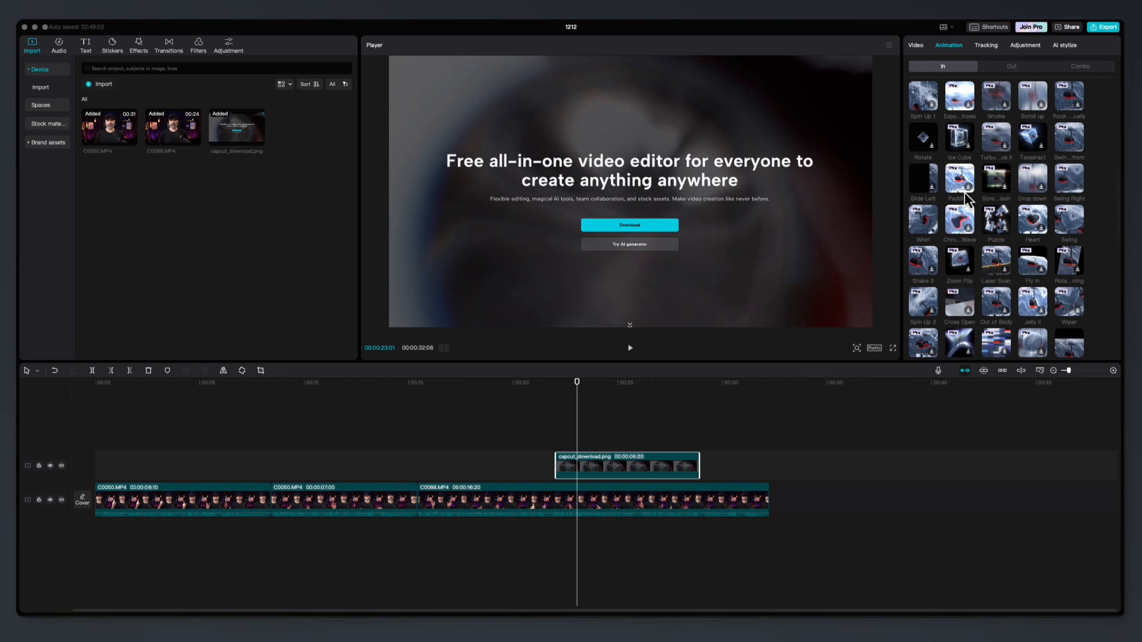
scroll(964, 193, "down", 3)
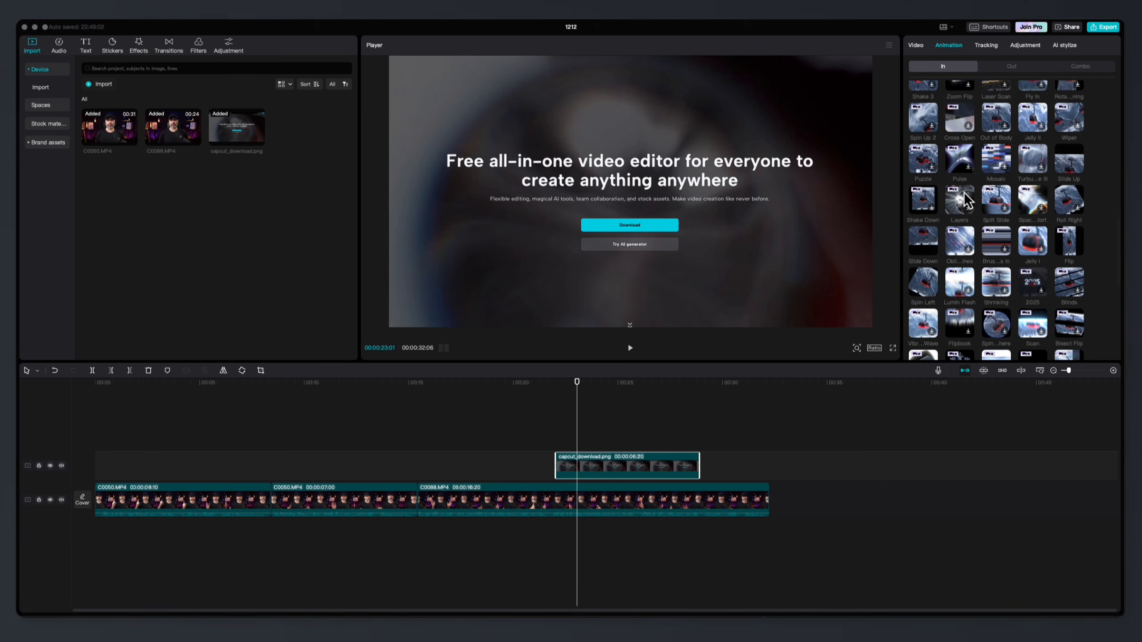
left_click(928, 241)
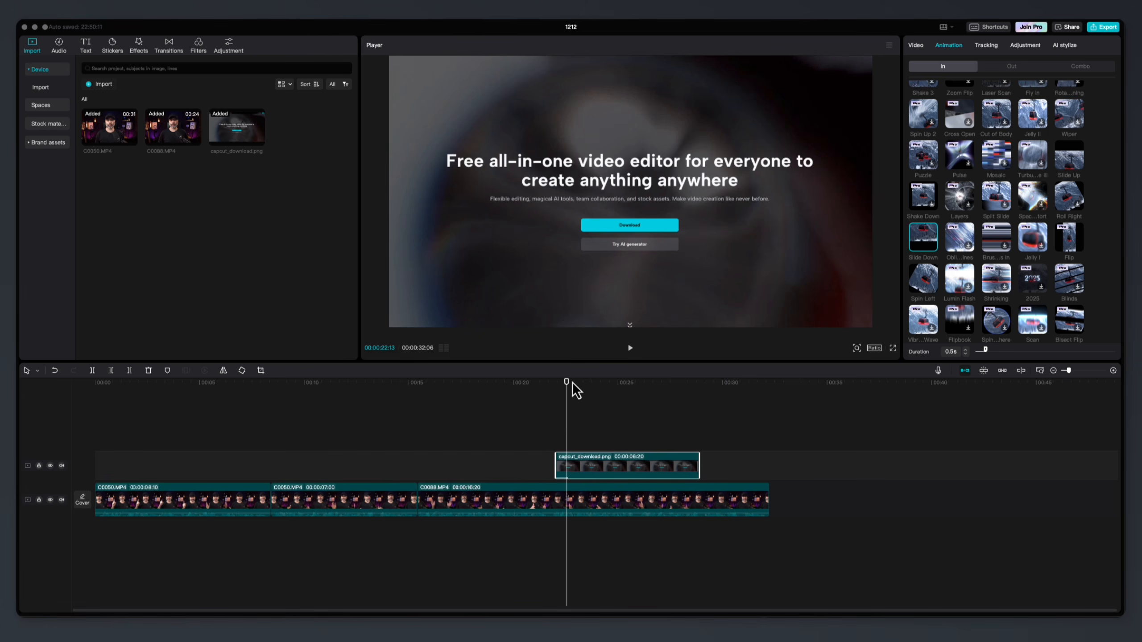
- Set the entrance animation's duration to 0.3 s and play the timeline from 00:00:21:05 to review it
left_click(546, 382)
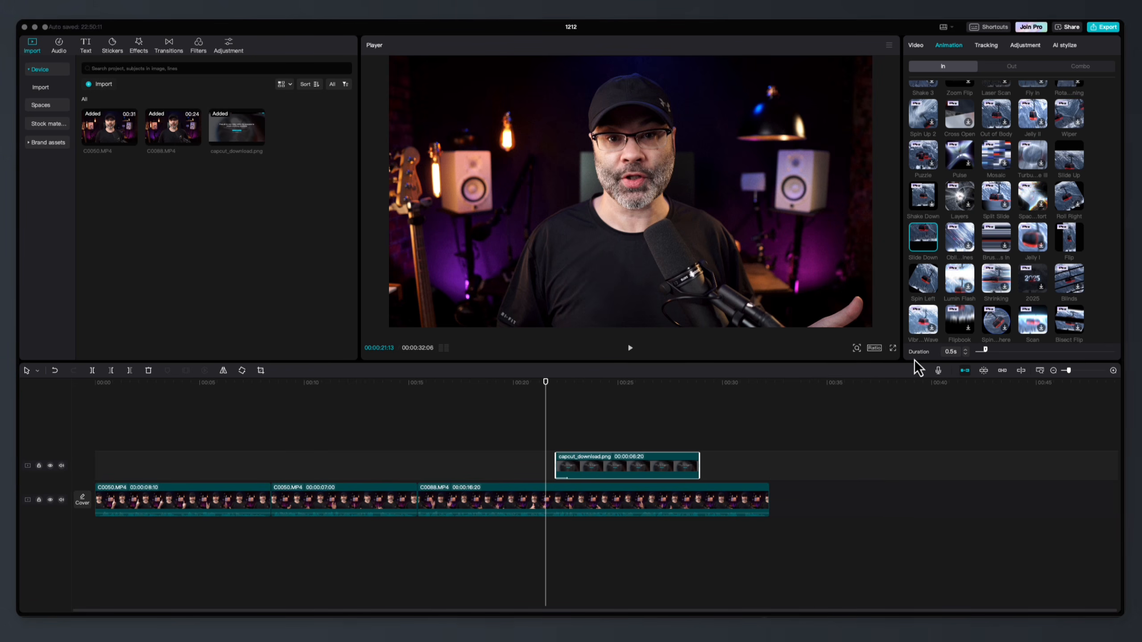
left_click(967, 357)
left_click(966, 357)
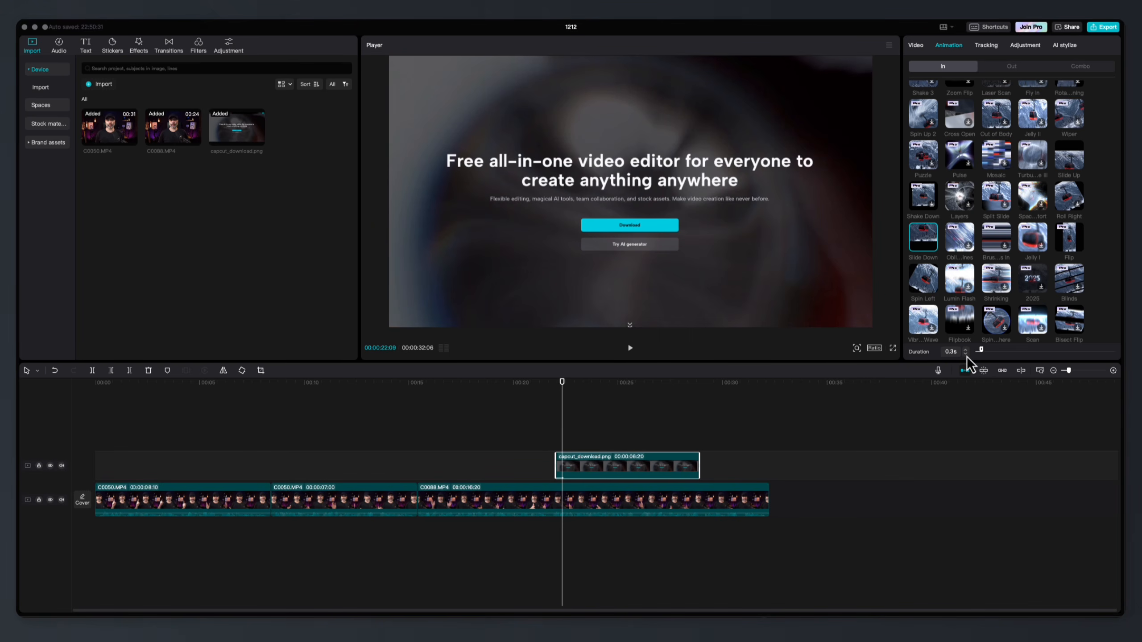
left_click(538, 549)
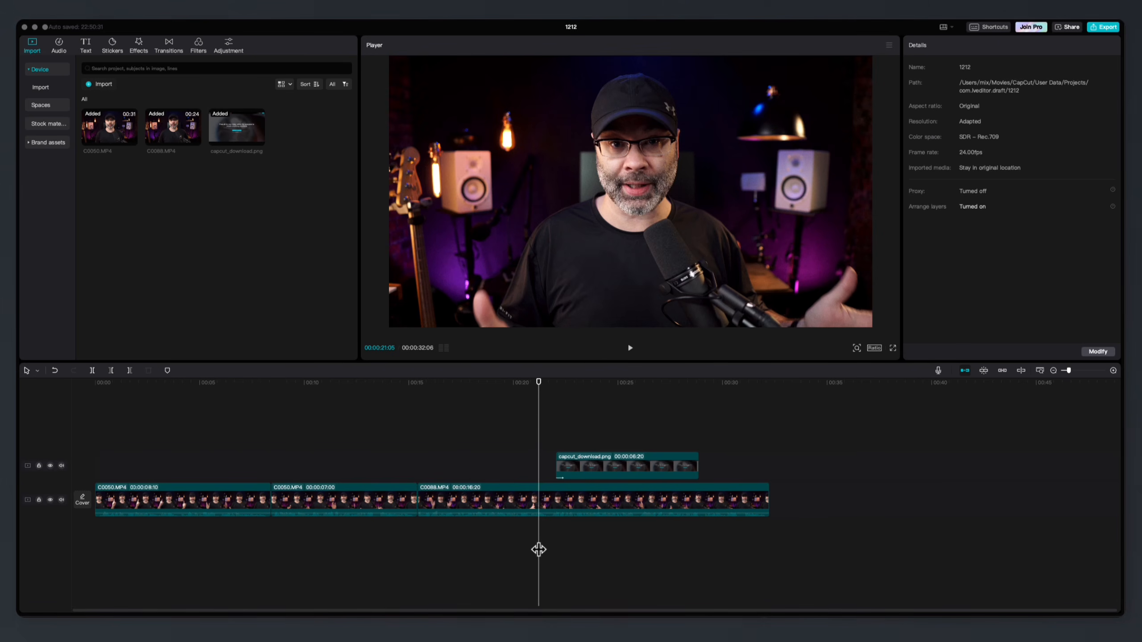
key("space")
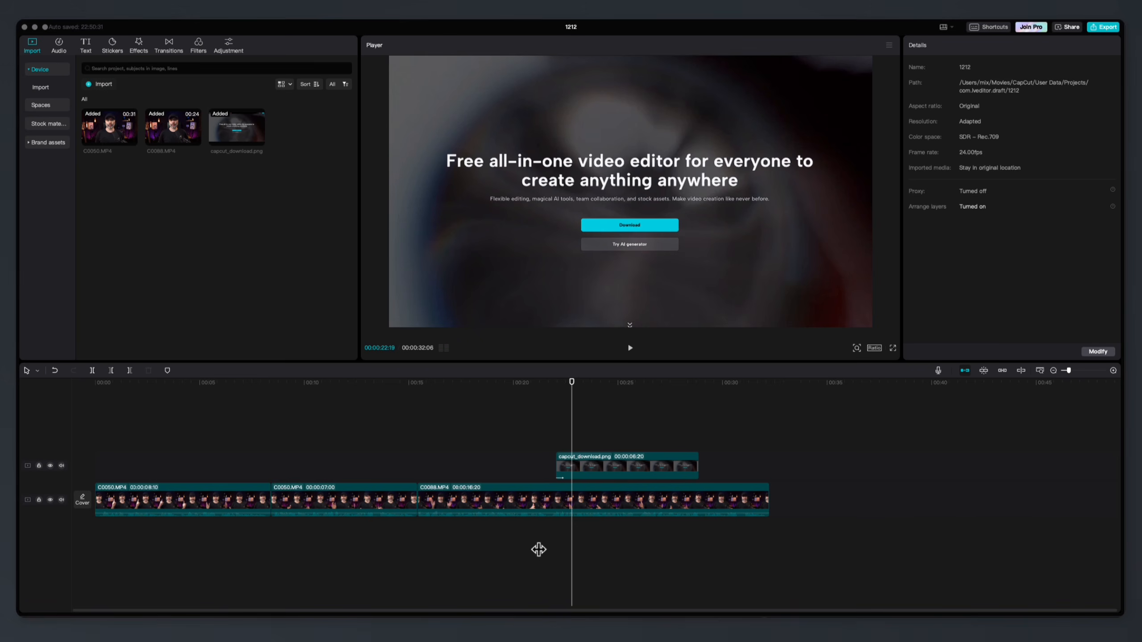
- Apply the Slide Down exit animation to capcut_download.png
left_click(582, 464)
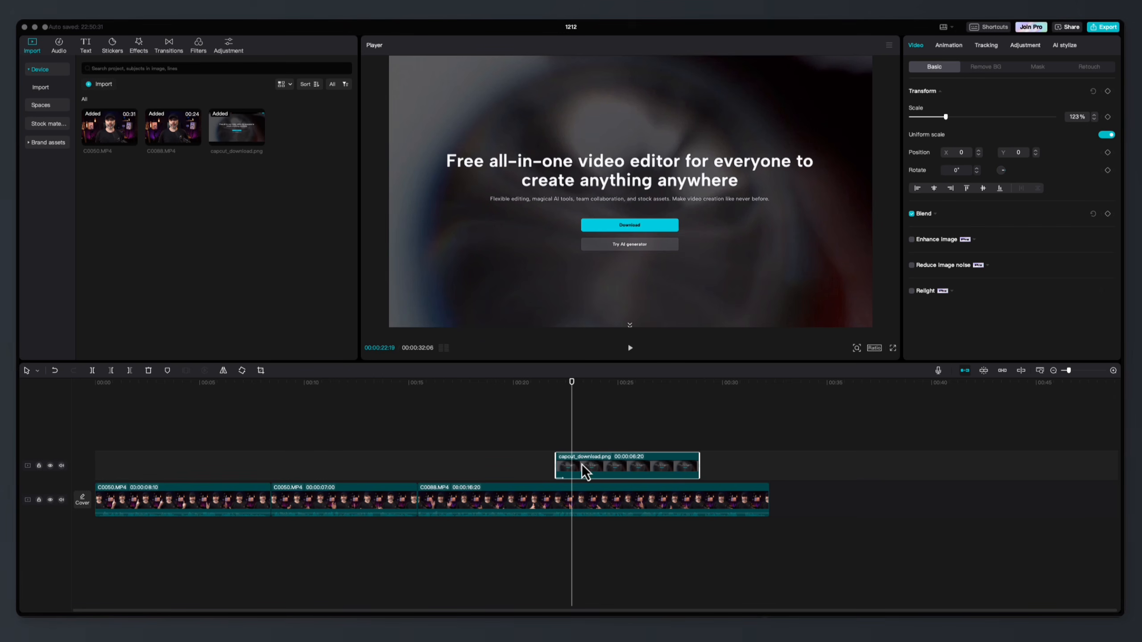
left_click(955, 47)
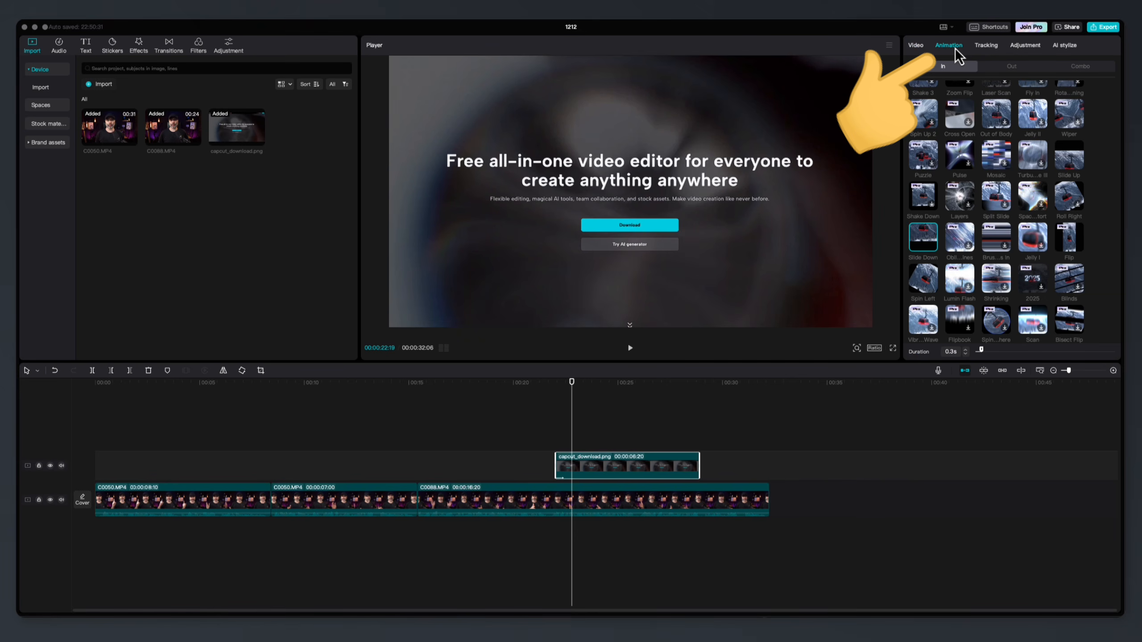
left_click(1016, 67)
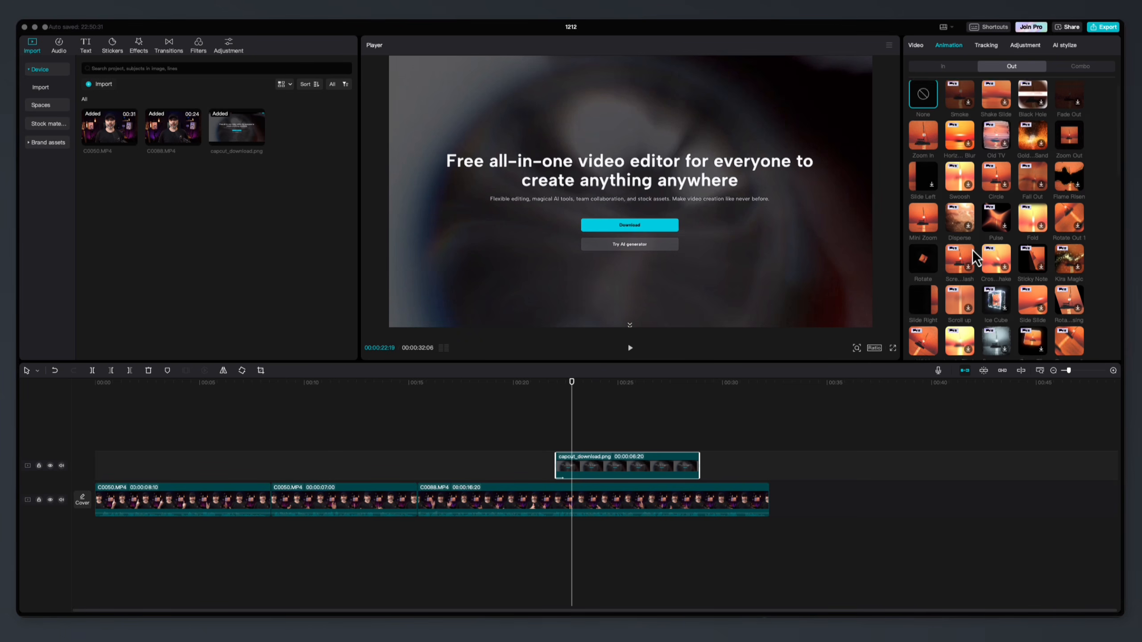
scroll(962, 250, "down", 1)
scroll(960, 249, "down", 3)
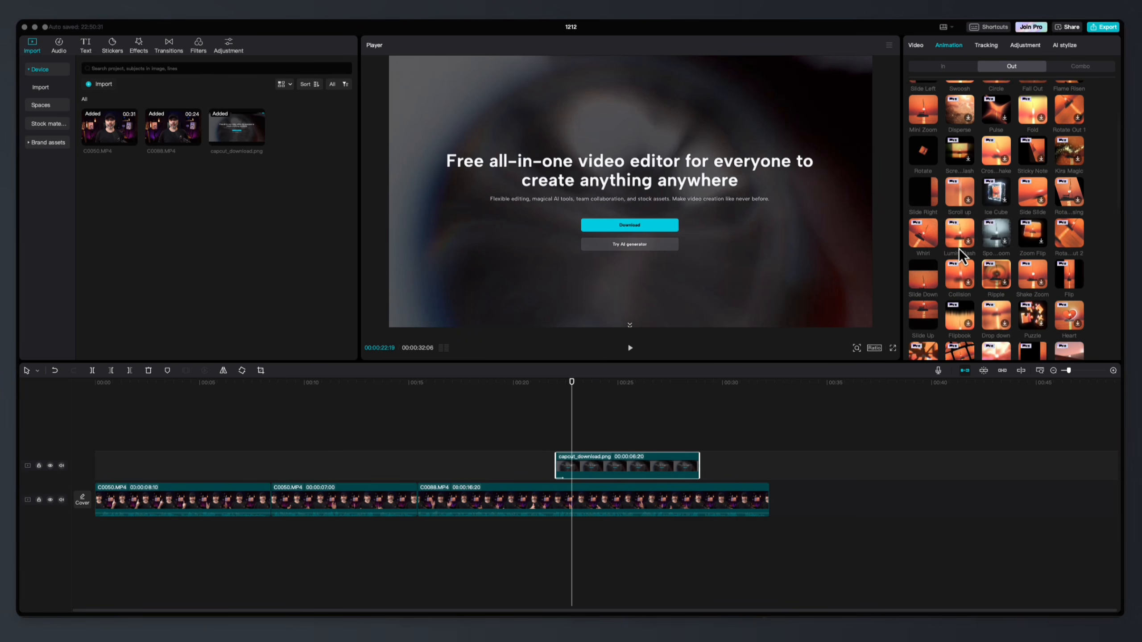
left_click(926, 276)
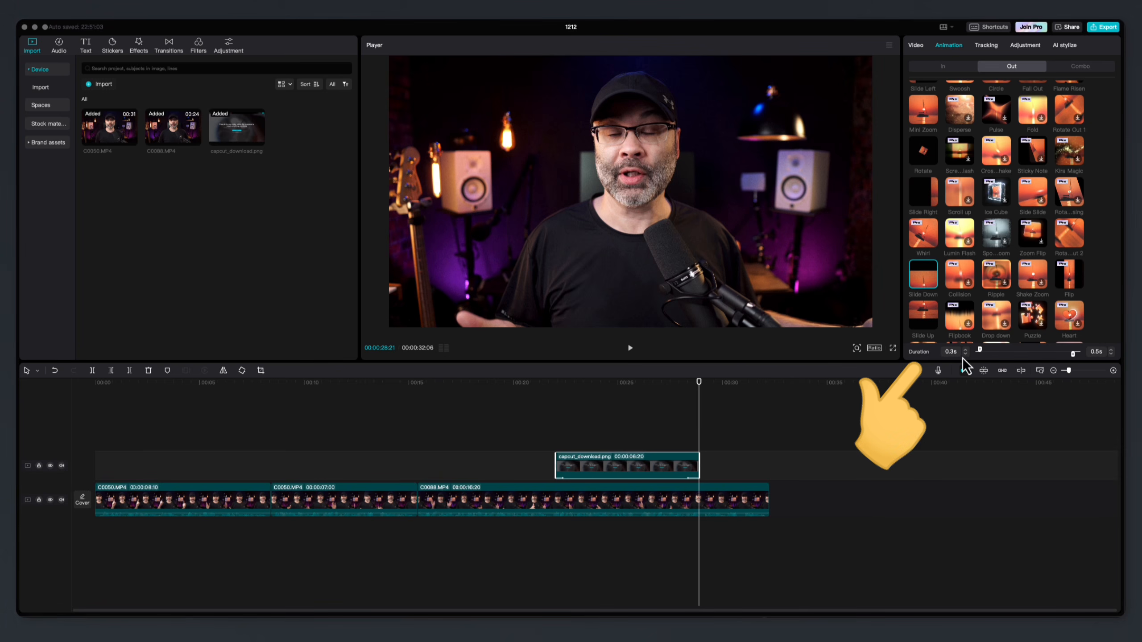
- Shorten the exit animation's duration to 0.4 s and place the playhead at 00:00:21:06, before the graphic
left_click(1112, 355)
left_click(1112, 354)
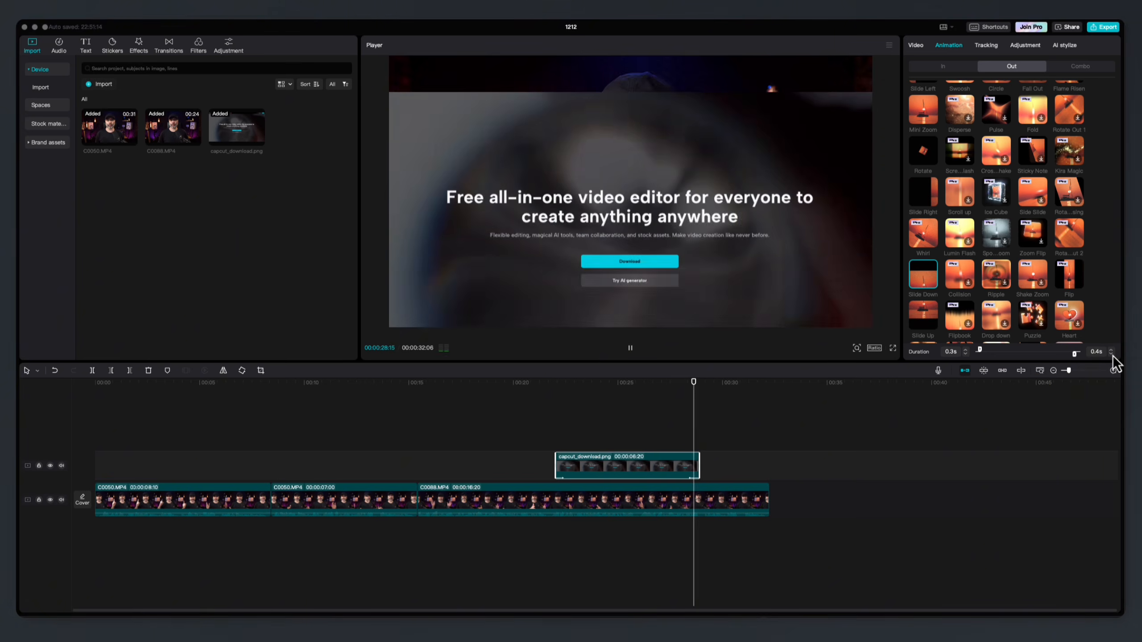
left_click(539, 539)
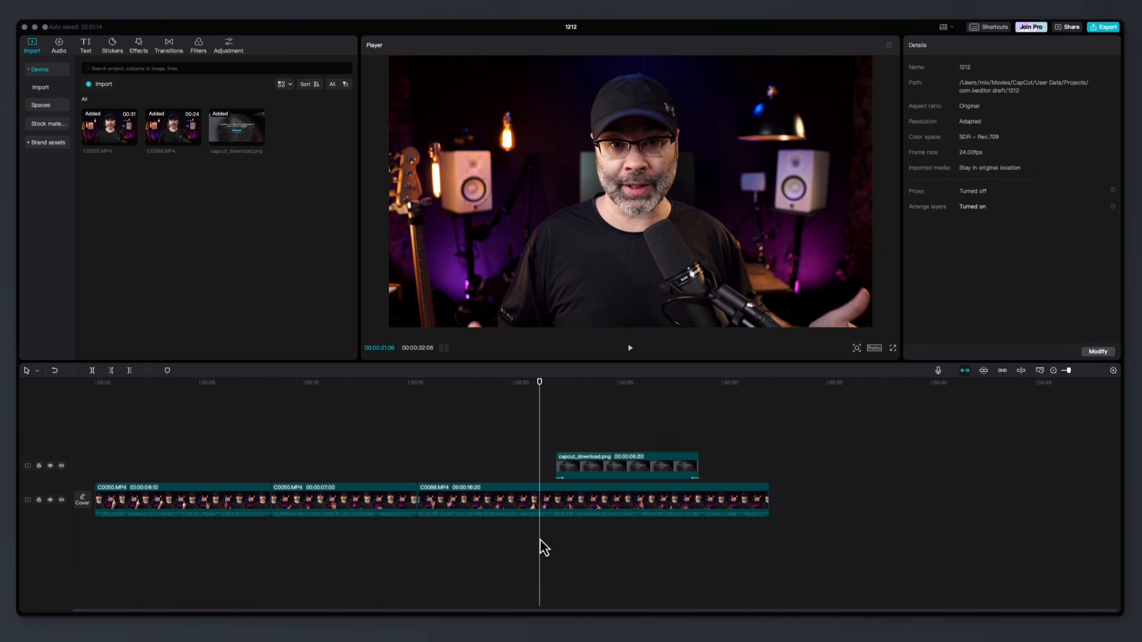
- Play the timeline from 00:00:21:06 to review the graphic's entrance and exit animations, and select capcut_download.png
key("space")
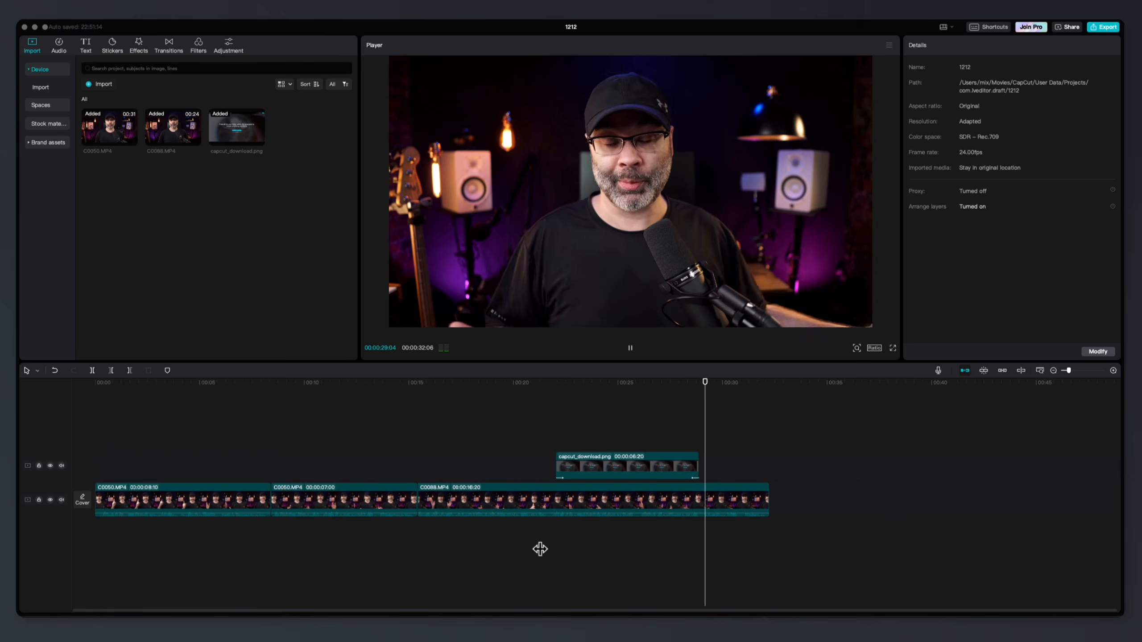
key("space")
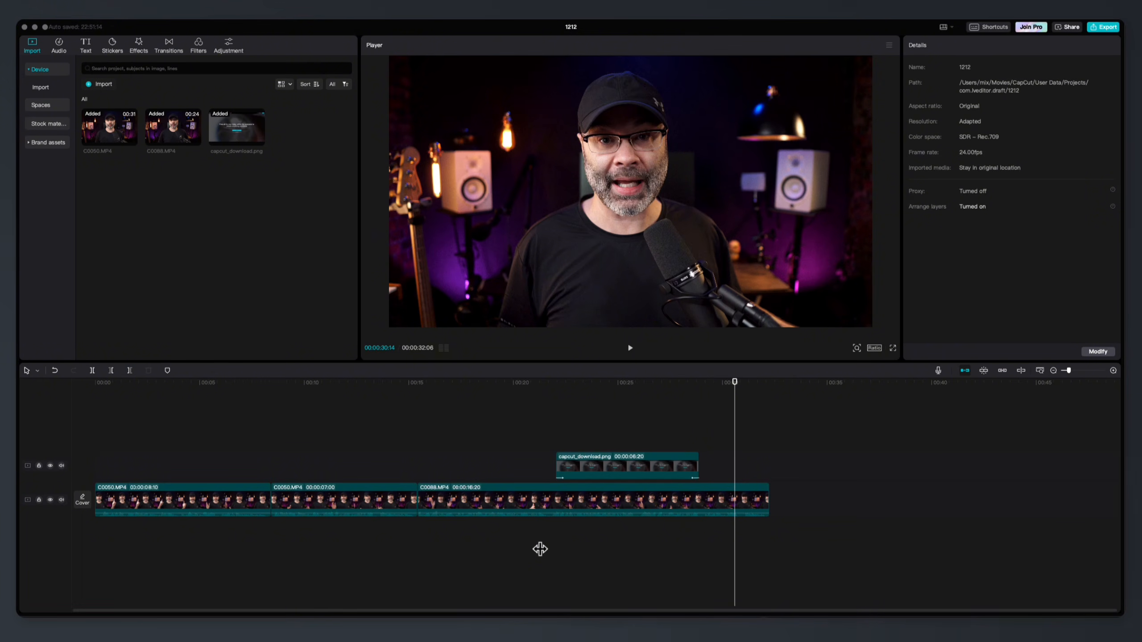
left_click_drag(734, 383, 652, 386)
left_click(641, 468)
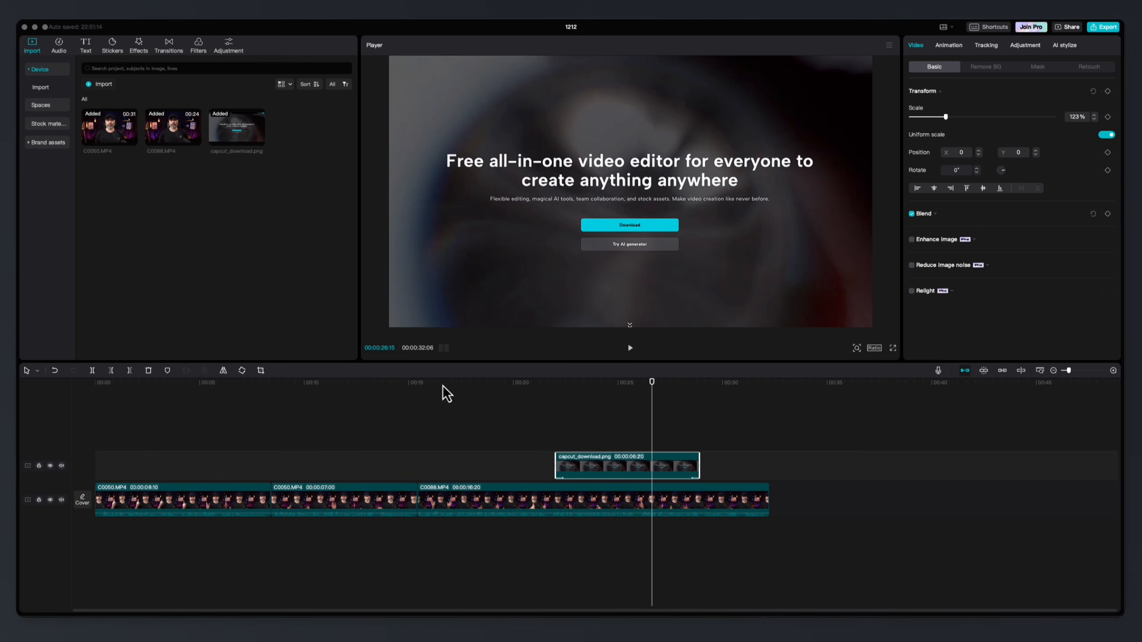
- Apply the Bounce transition from the Slide category to the cut between the C0050.MP4 and C0088.MP4 clips
left_click(405, 501)
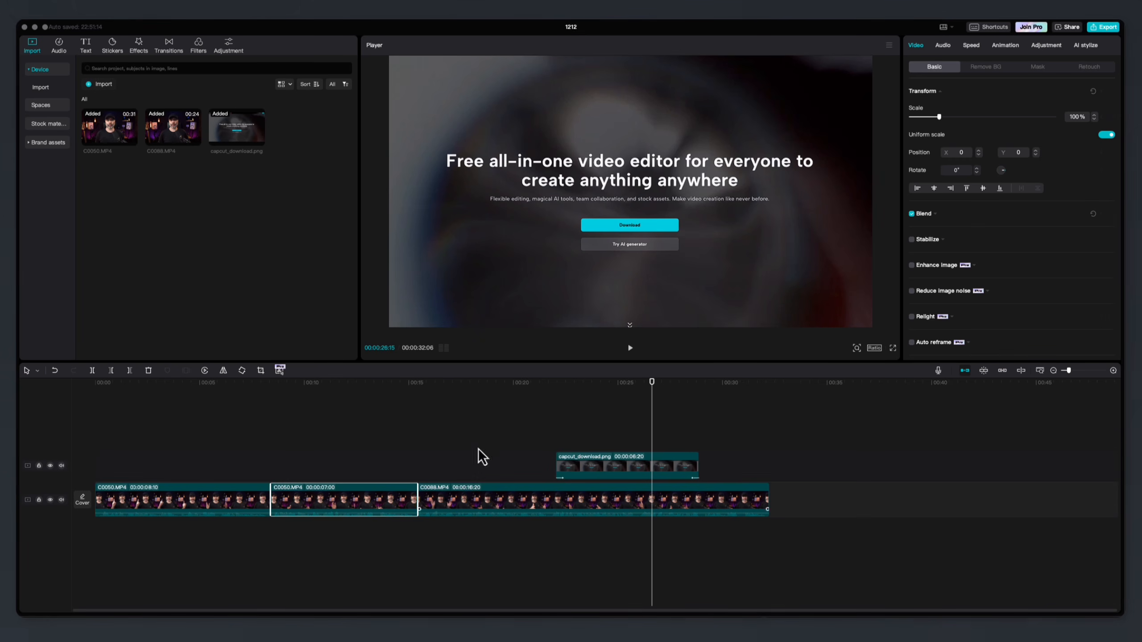
left_click_drag(652, 382, 400, 396)
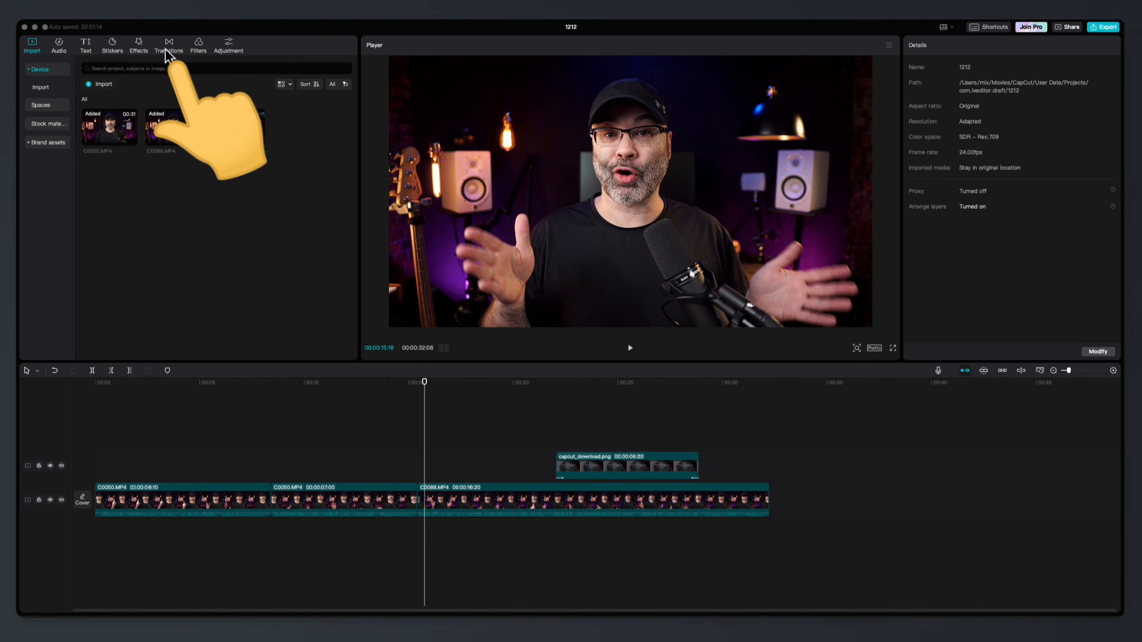
left_click(166, 49)
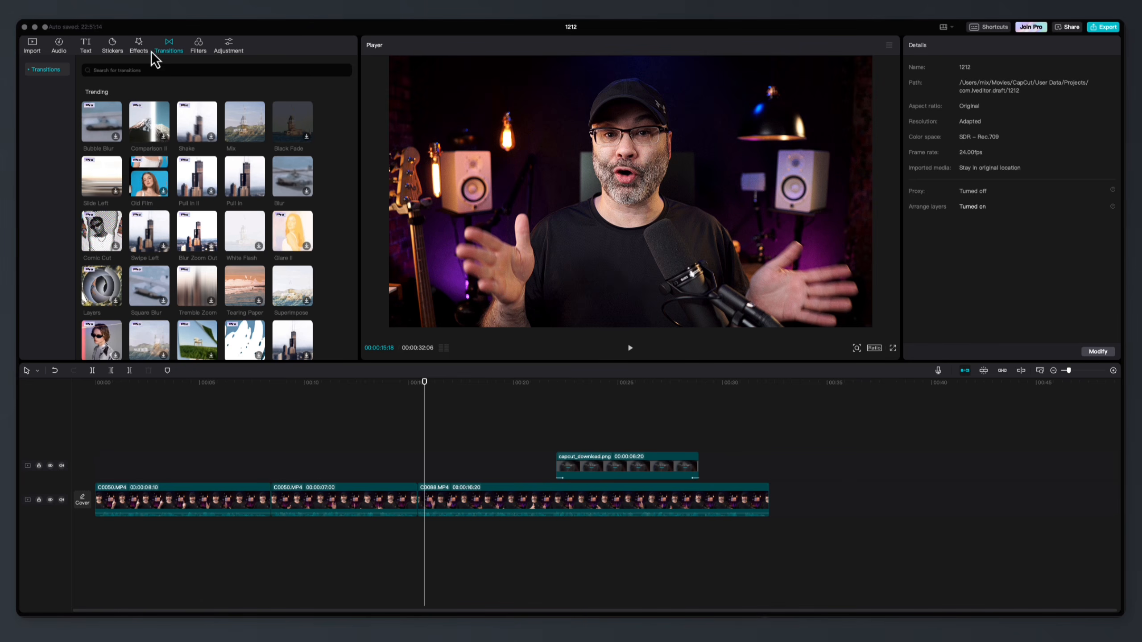
left_click(31, 72)
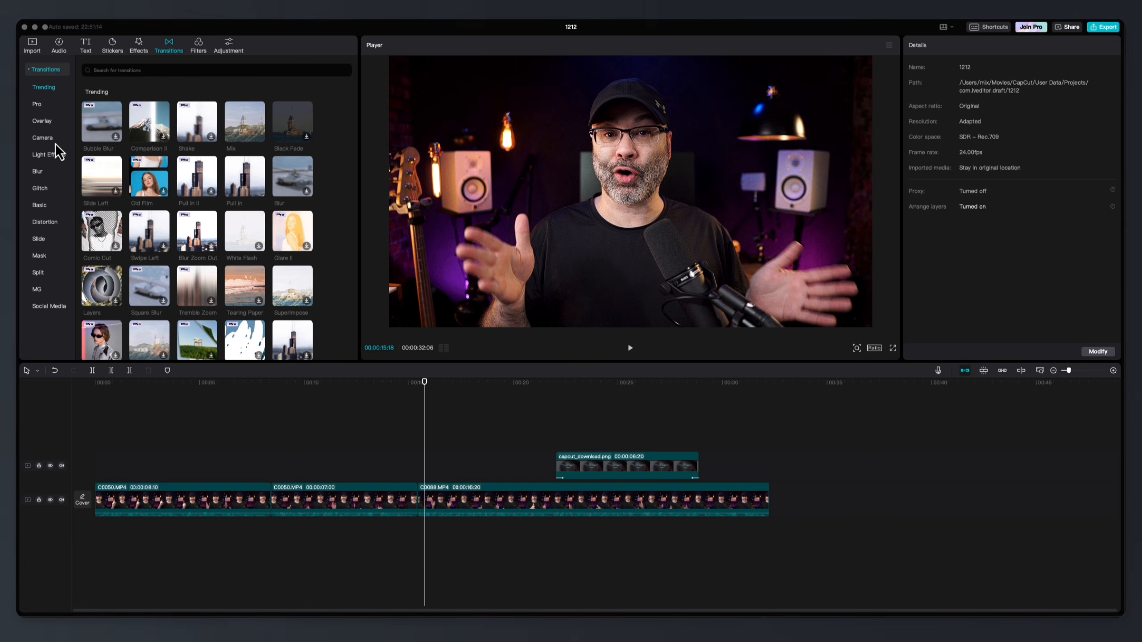
left_click(49, 237)
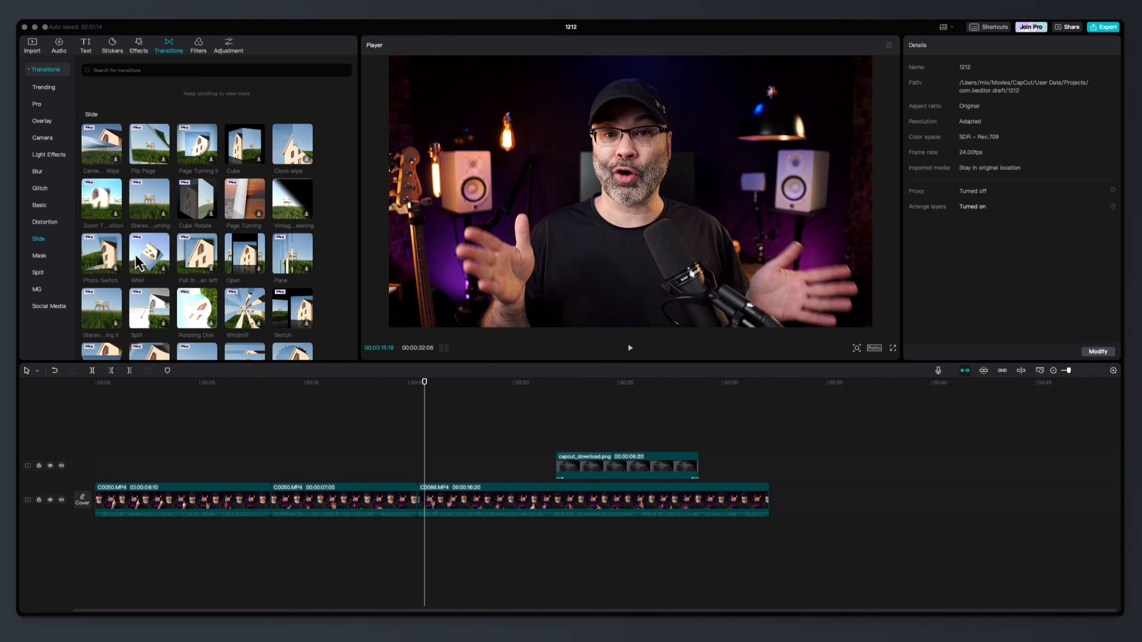
scroll(149, 248, "down", 2)
scroll(149, 248, "down", 5)
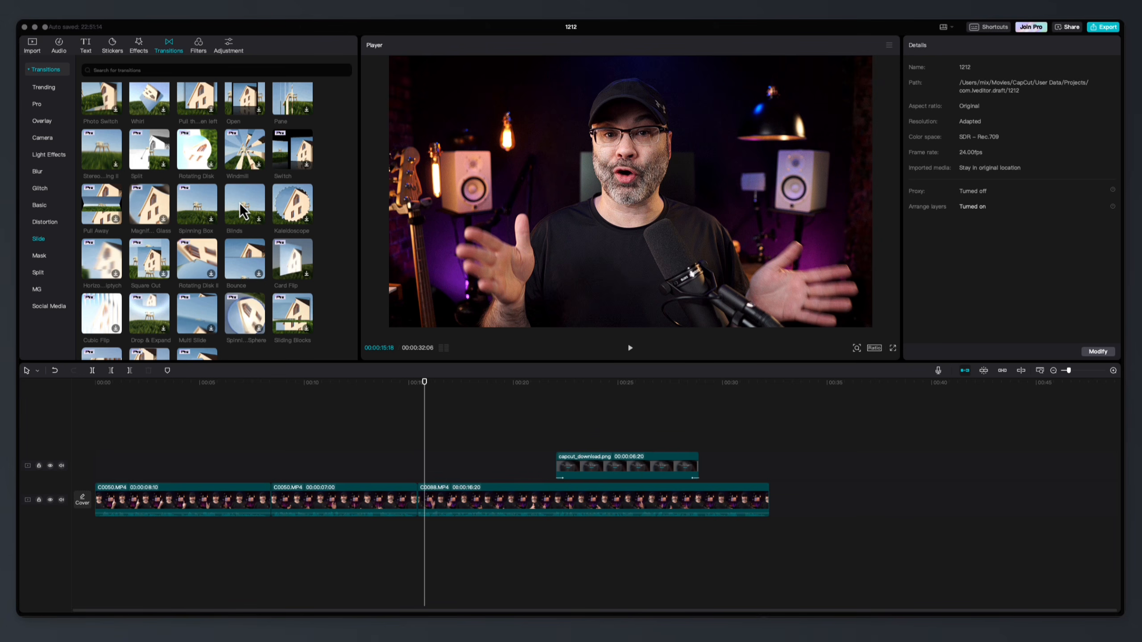
scroll(239, 202, "down", 1)
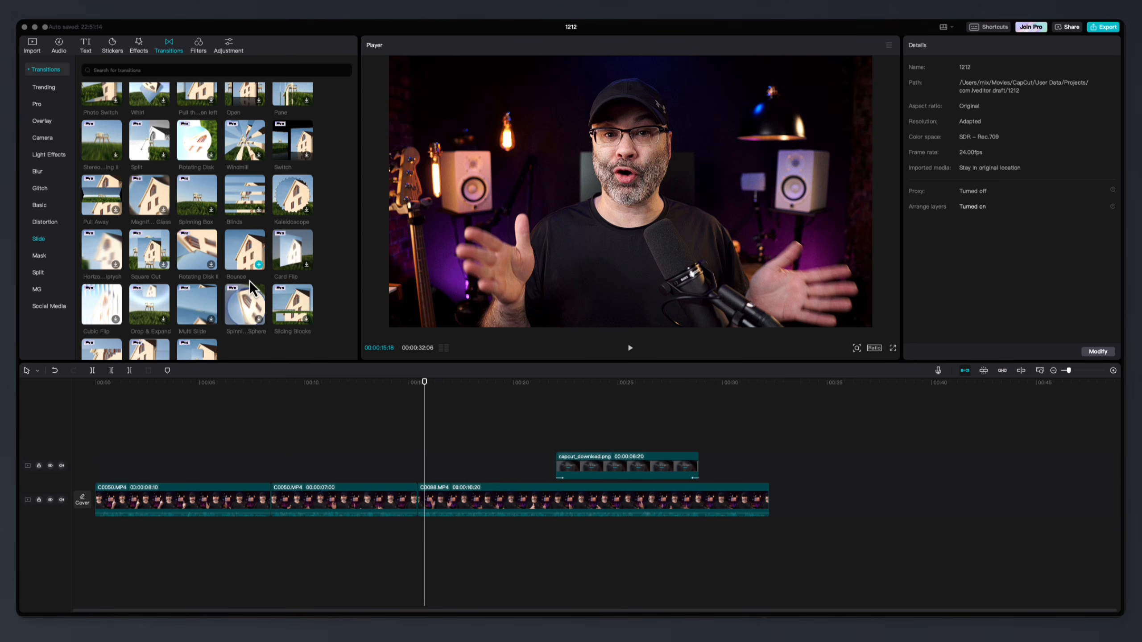
left_click_drag(255, 271, 412, 503)
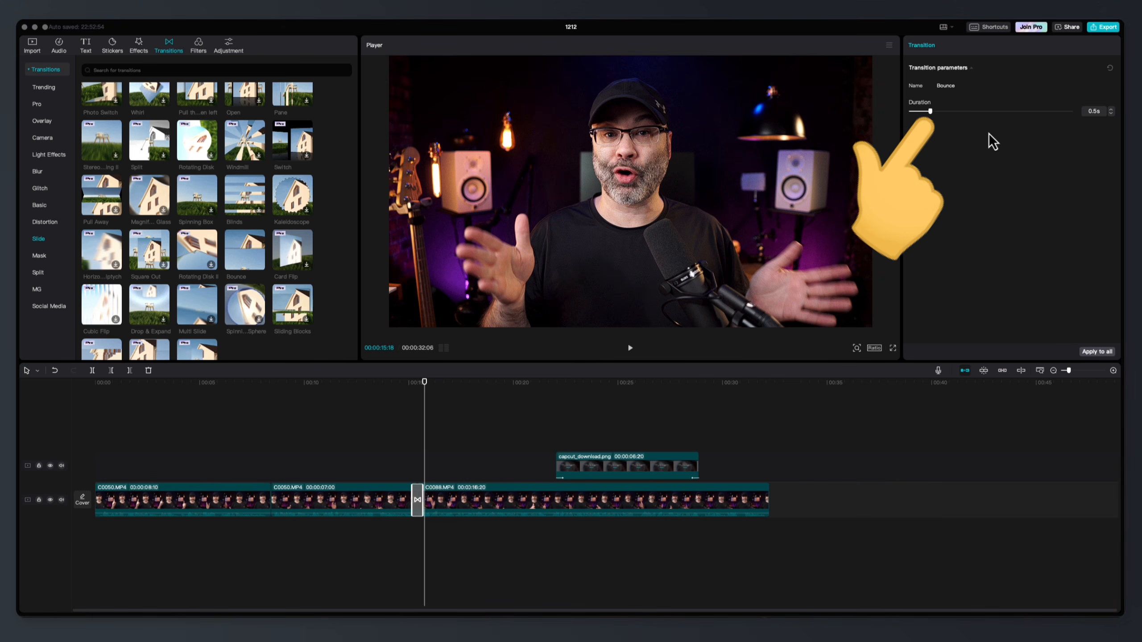
- Set the Bounce transition's duration to 0.3 s
left_click(1112, 114)
left_click(1112, 114)
left_click(1112, 110)
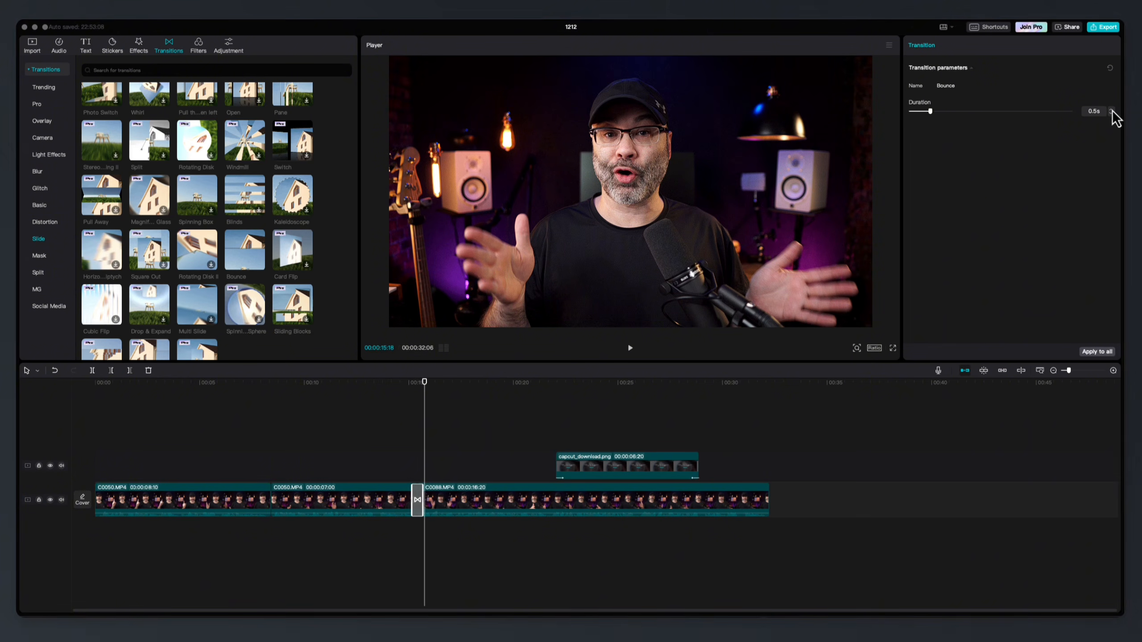
left_click(1112, 113)
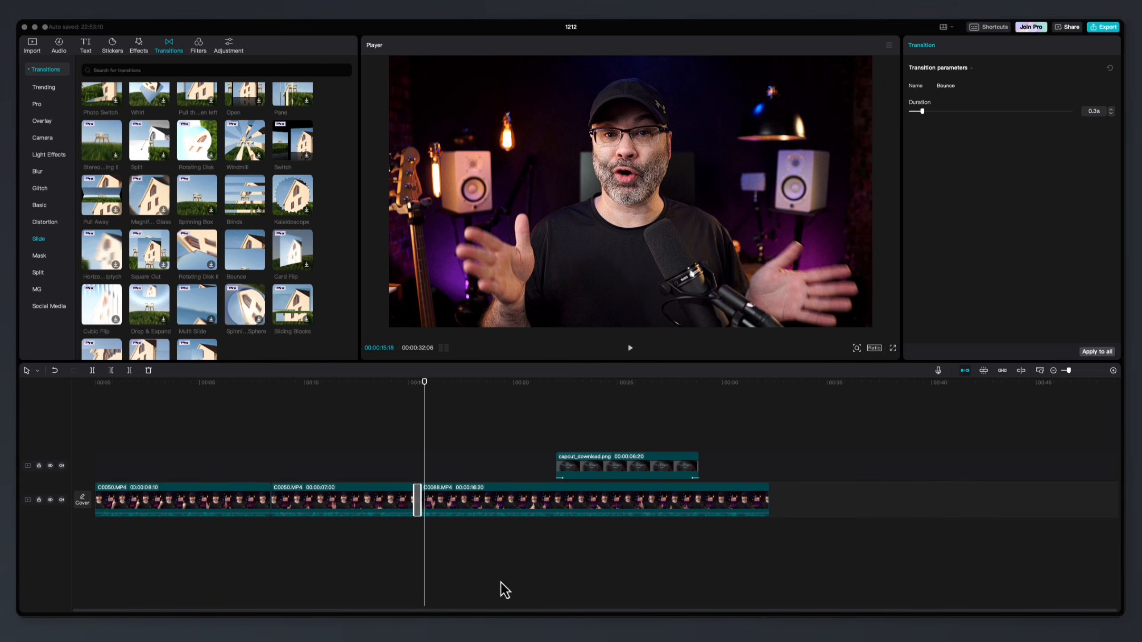
- Play the timeline twice from around 00:00:14:07 to review the shortened Bounce transition
left_click(395, 548)
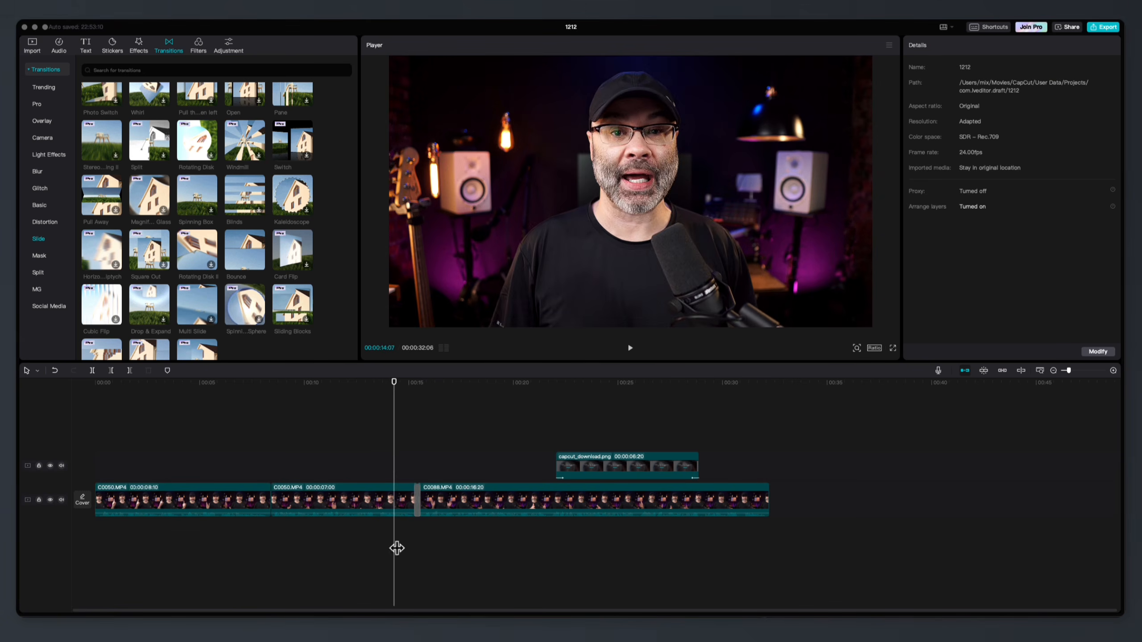
key("space")
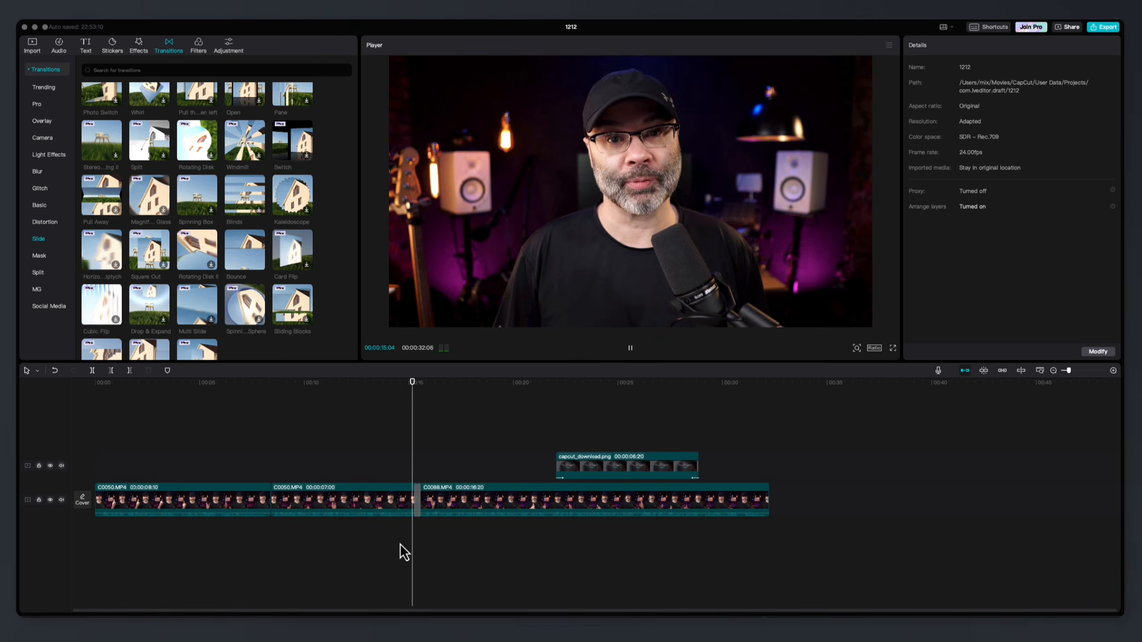
key("space")
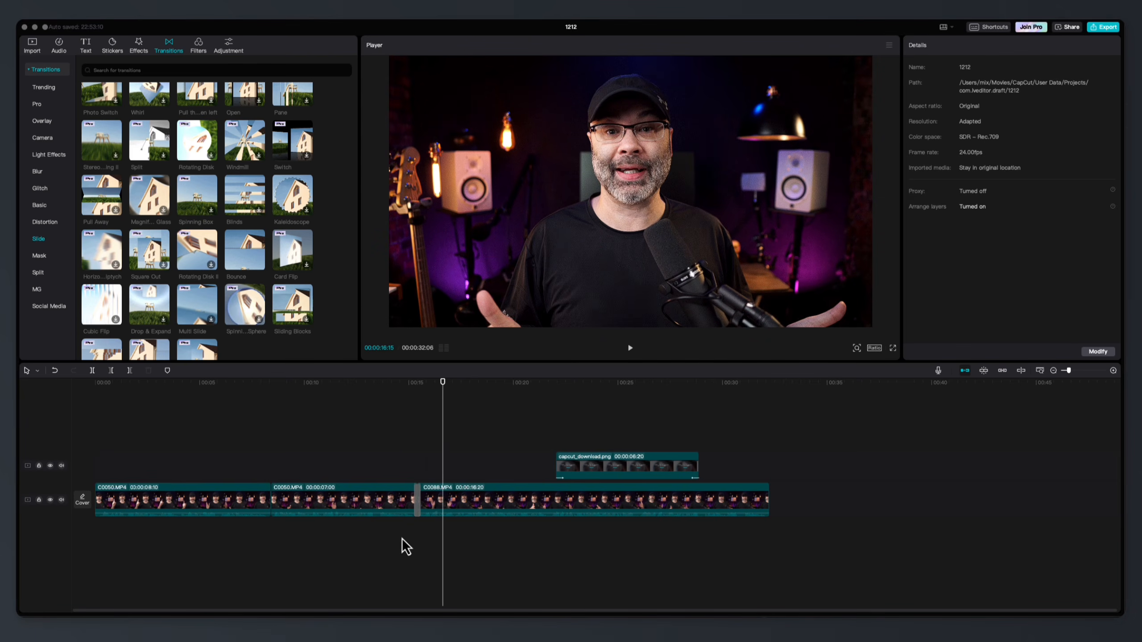
left_click(398, 537)
key("space")
key("space")
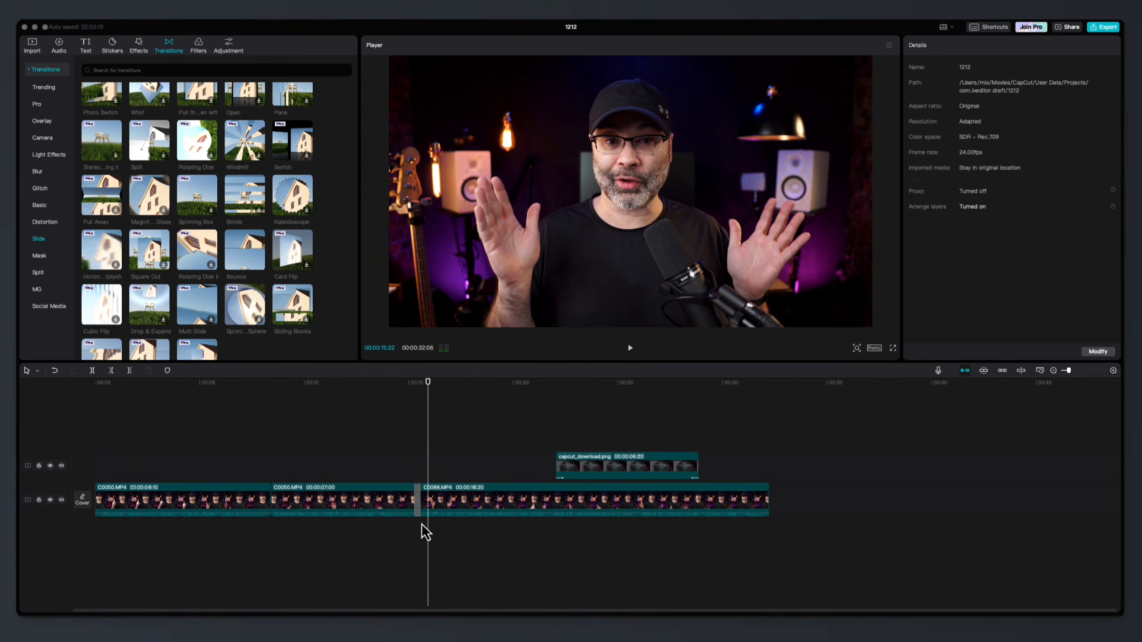
- Set the Bounce transition's duration to 0.5 s and play across the cut to review it
left_click(417, 505)
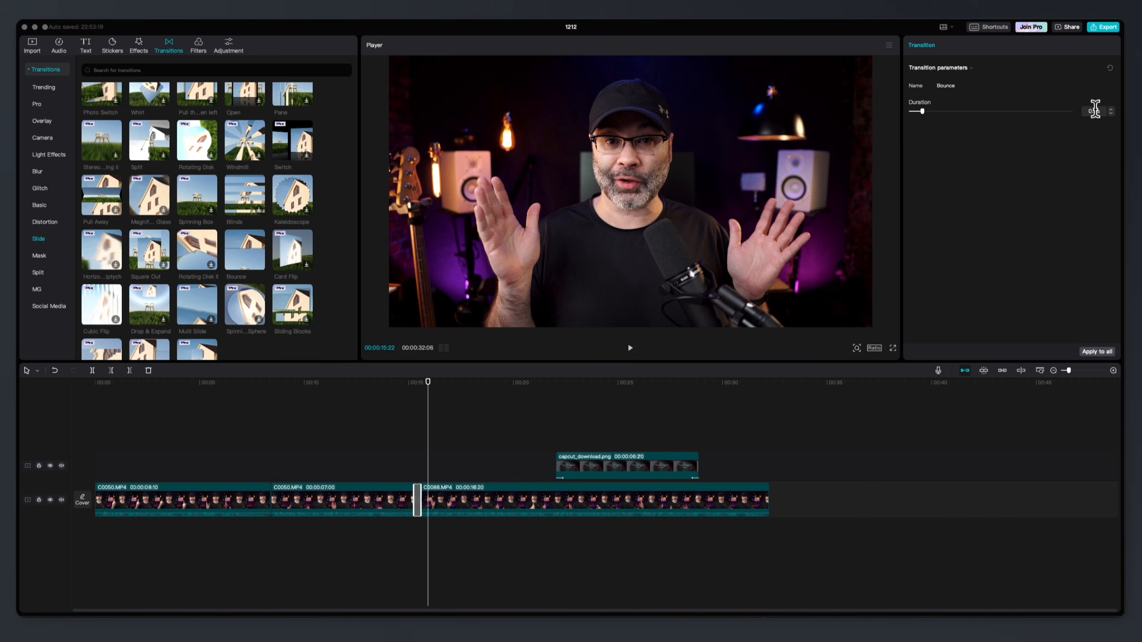
left_click(1114, 111)
left_click(1113, 111)
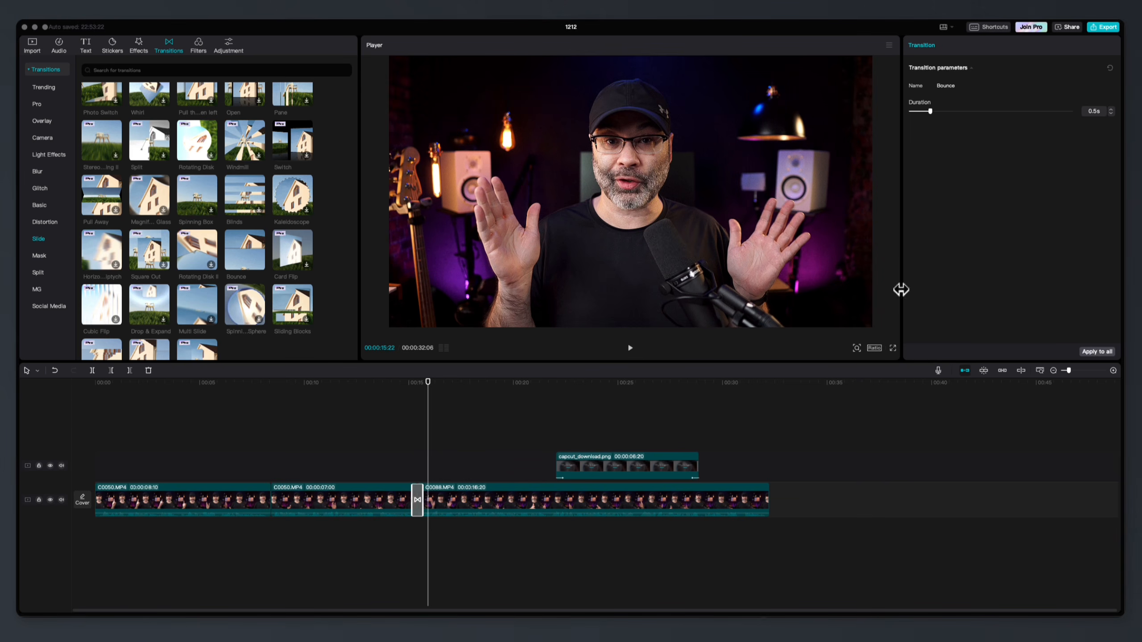
left_click(395, 548)
key("space")
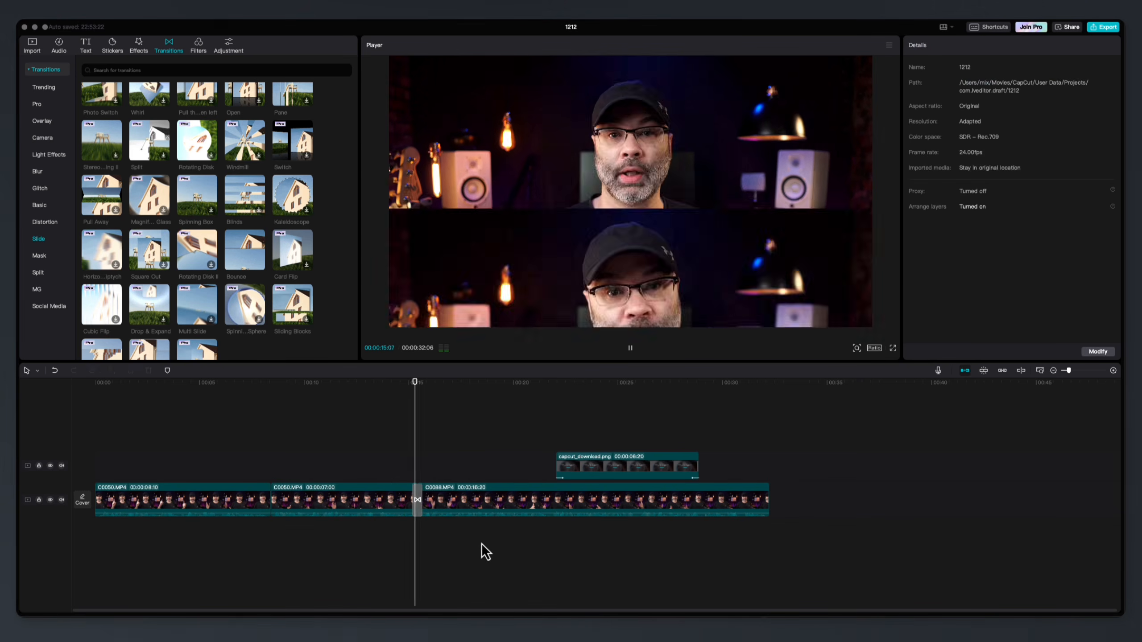
key("space")
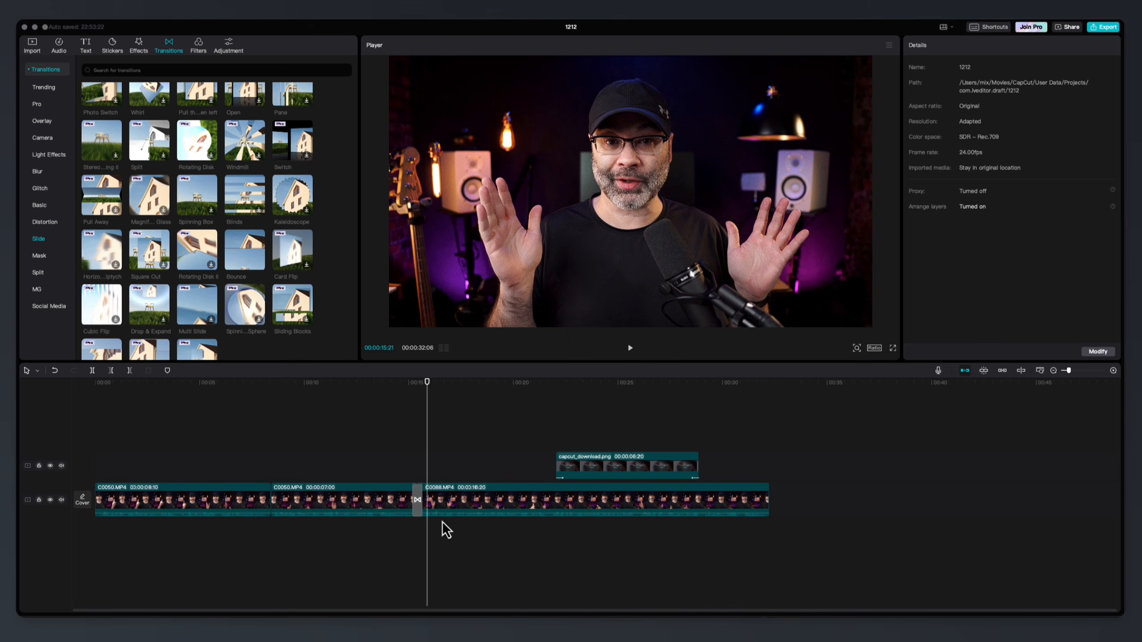
- Replace the Bounce transition between C0050.MP4 and C0088.MP4 with the Mix transition from the Overlay category
left_click(418, 504)
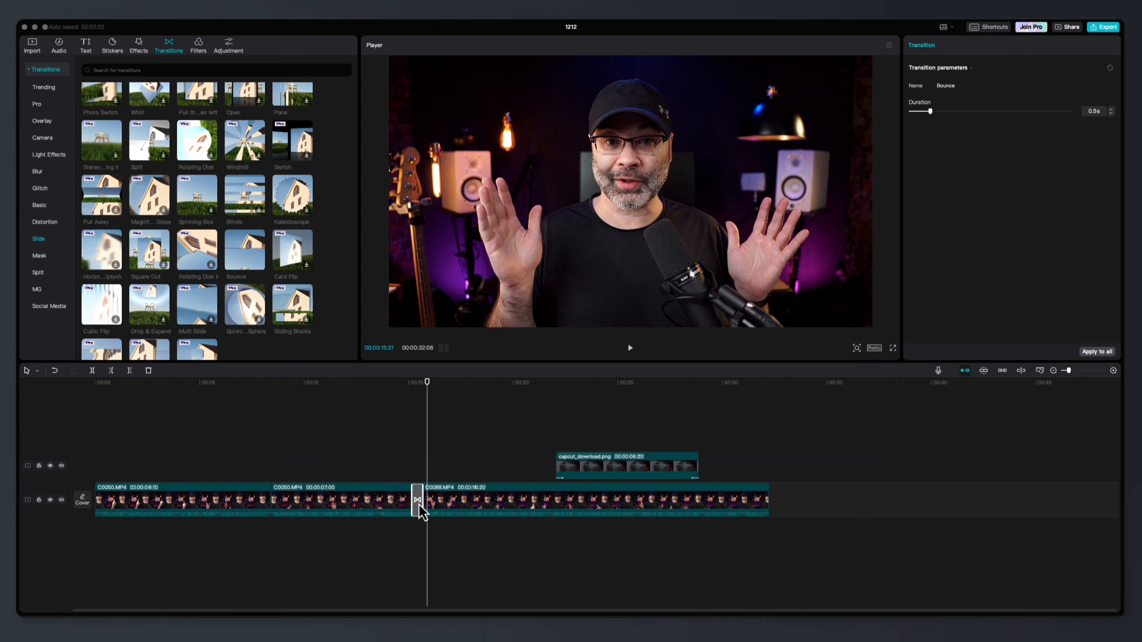
key("Delete")
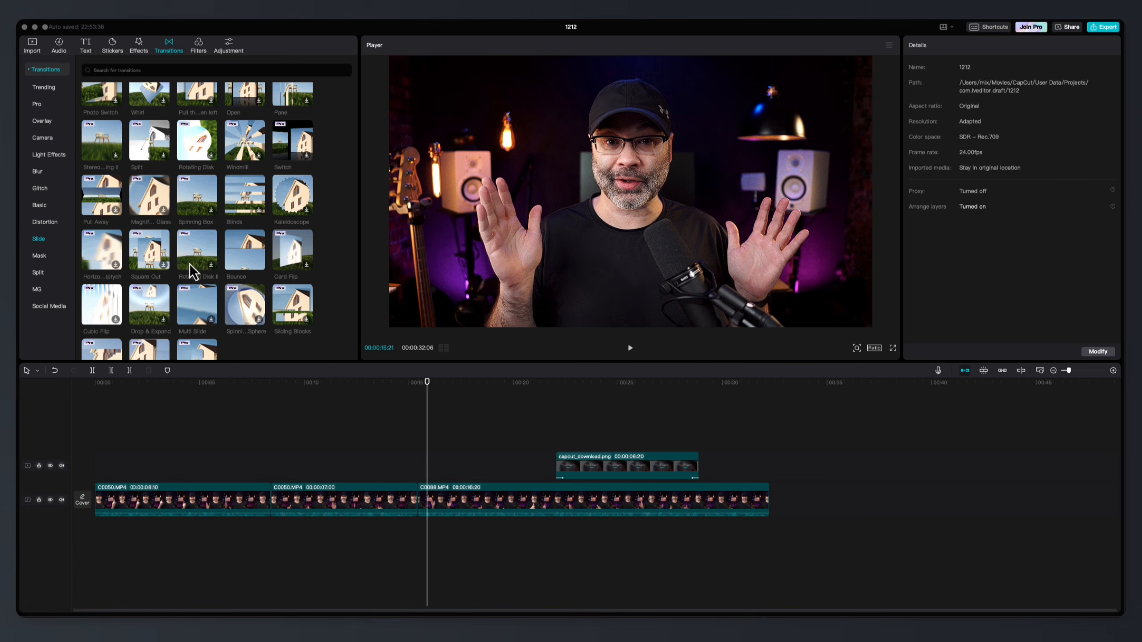
left_click(43, 120)
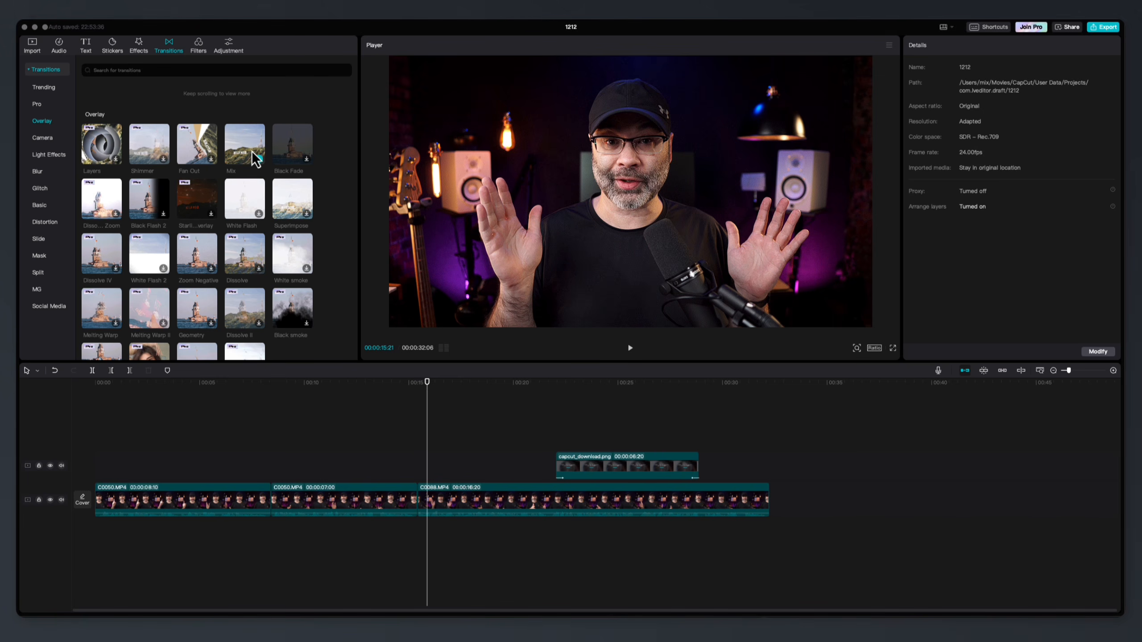
left_click_drag(249, 145, 417, 501)
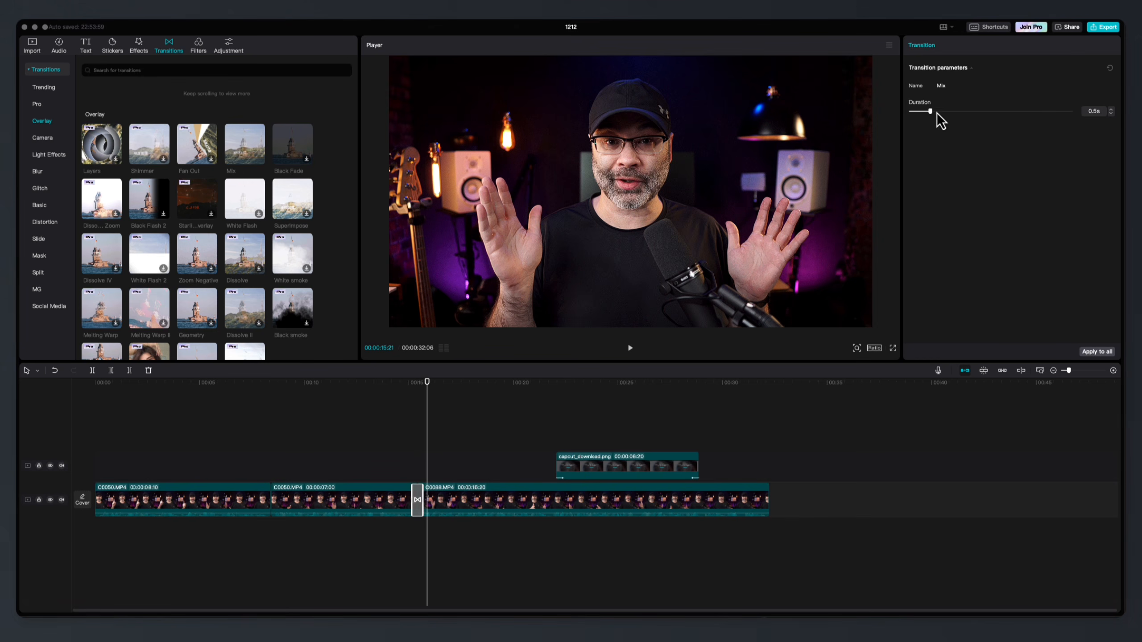
- Set the Mix transition's duration to 0.3 s, play across the cut to review it, and place the playhead at 00:00:15:07
left_click(1111, 113)
left_click(400, 554)
key("space")
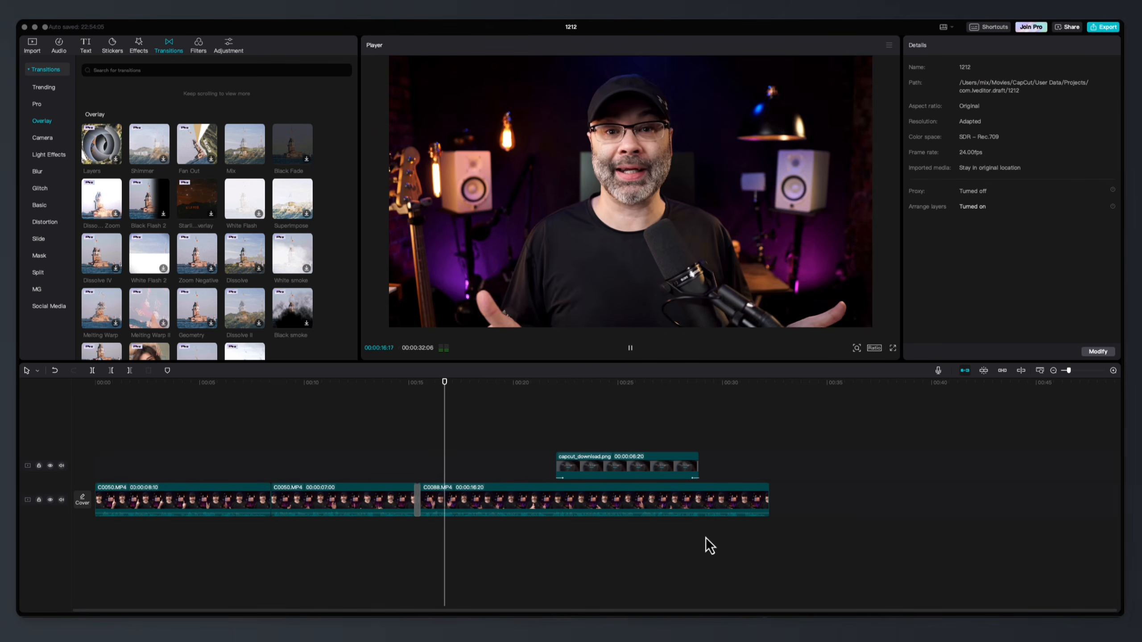
key("space")
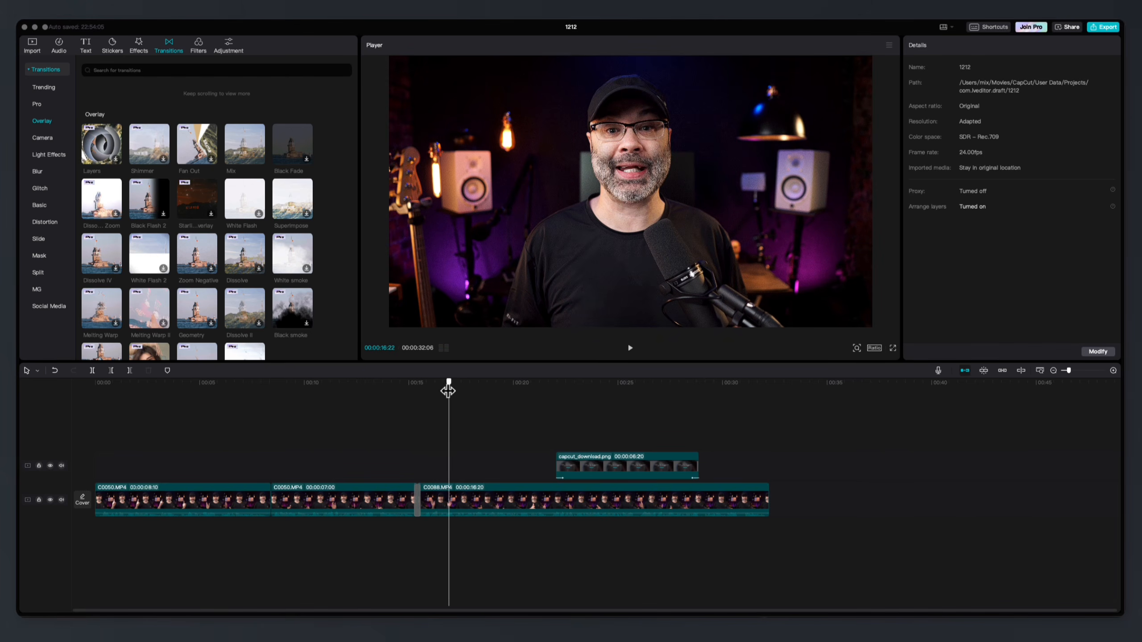
left_click_drag(448, 390, 414, 390)
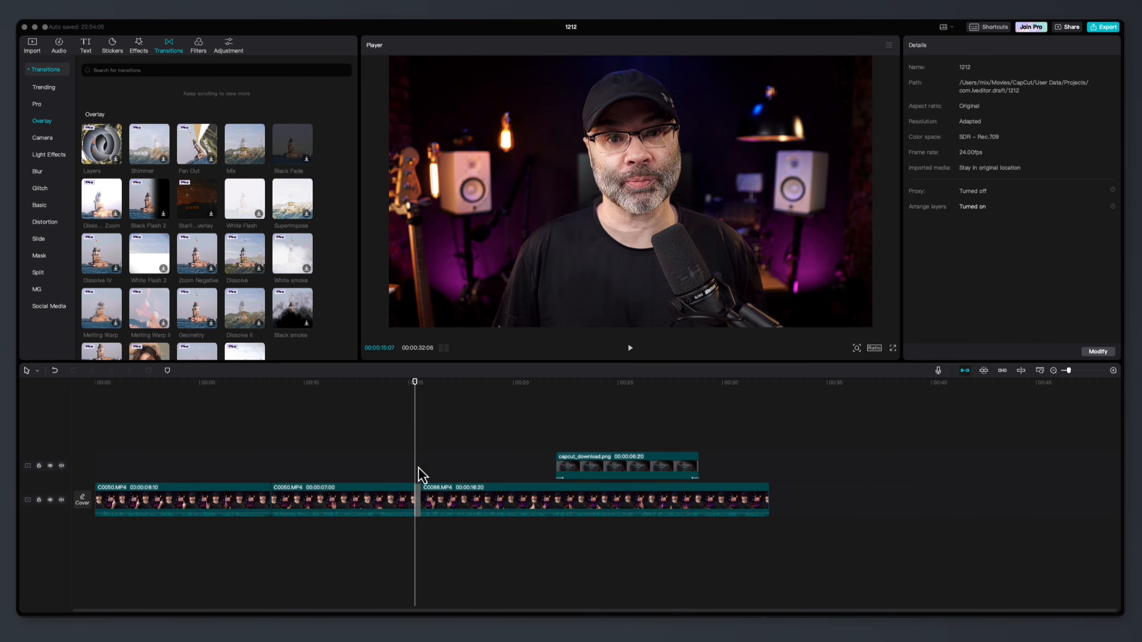
- Delete the Mix transition from the cut and browse the Blur and Distortion transition categories
left_click(418, 503)
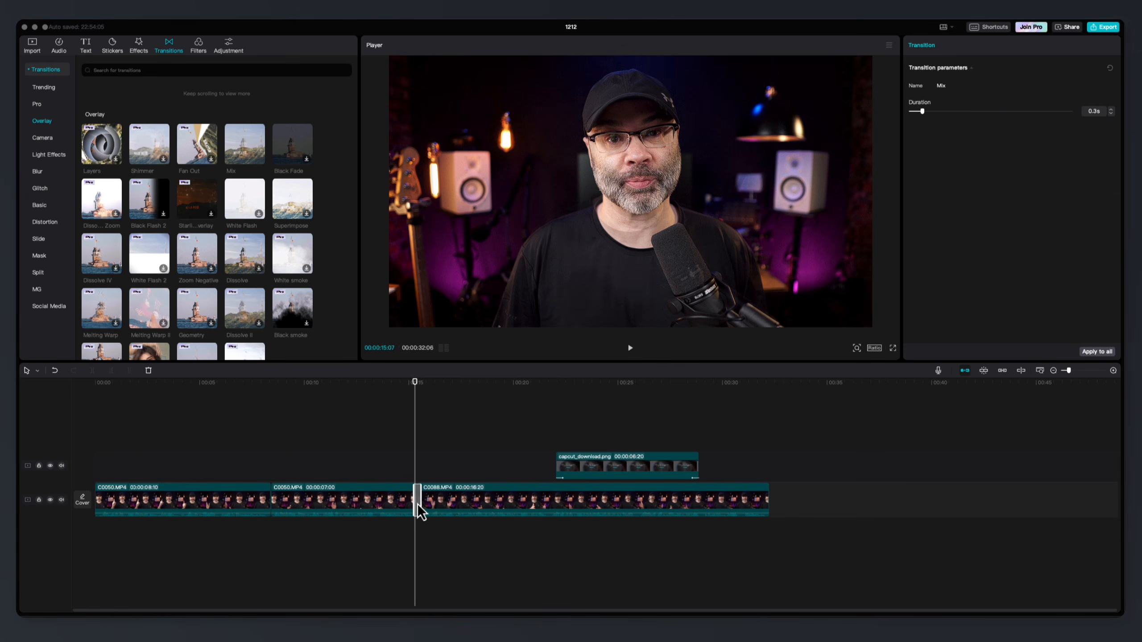
key("Delete")
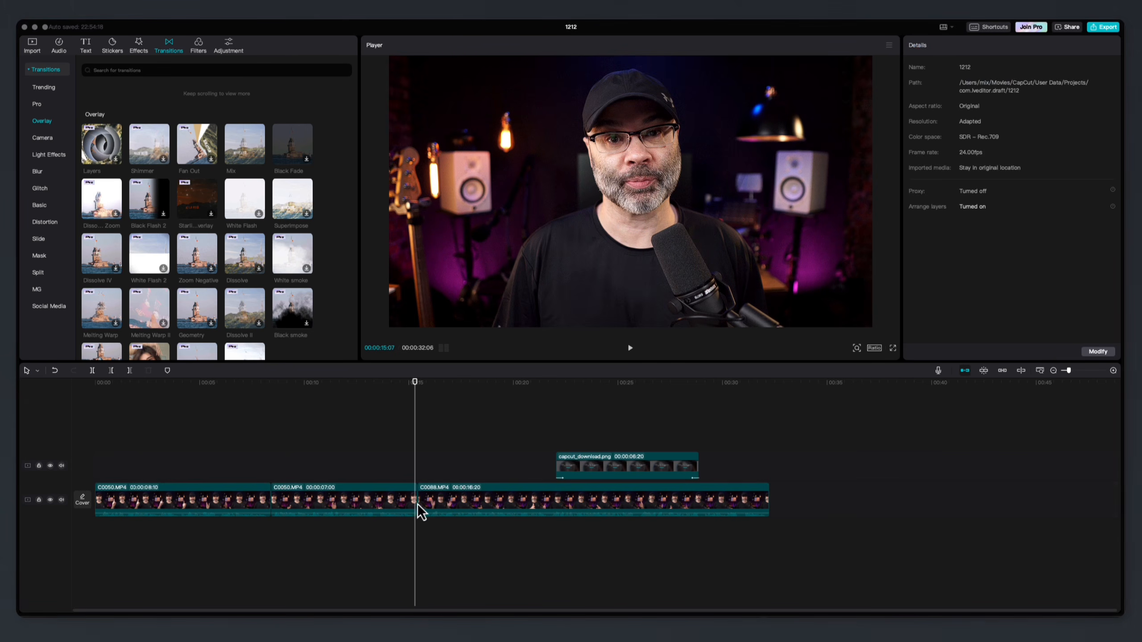
left_click(37, 174)
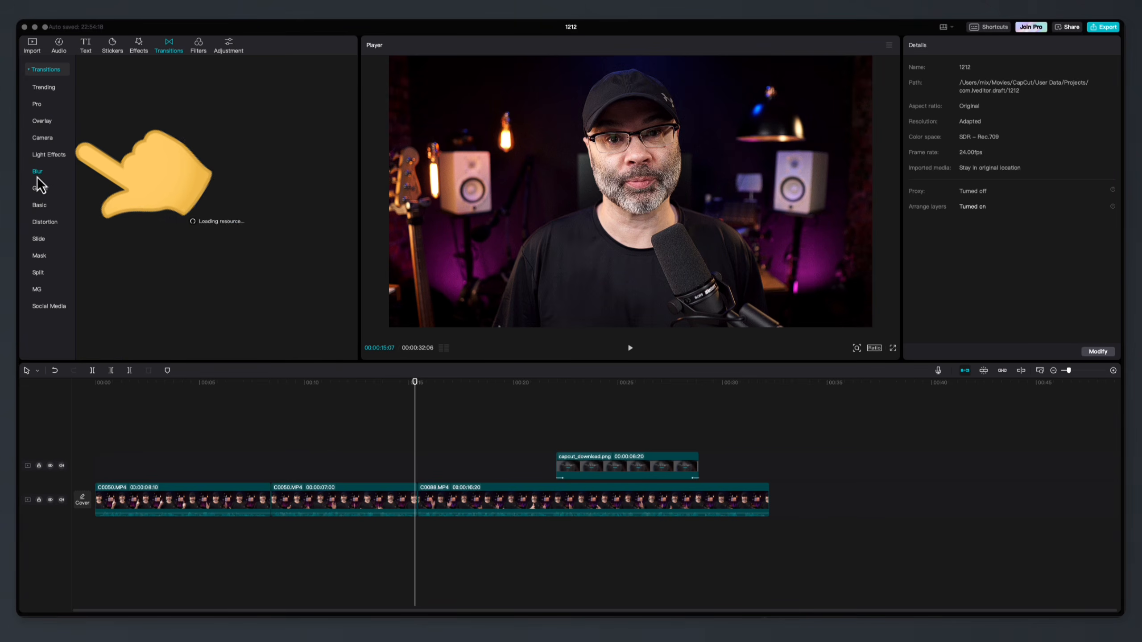
left_click(43, 222)
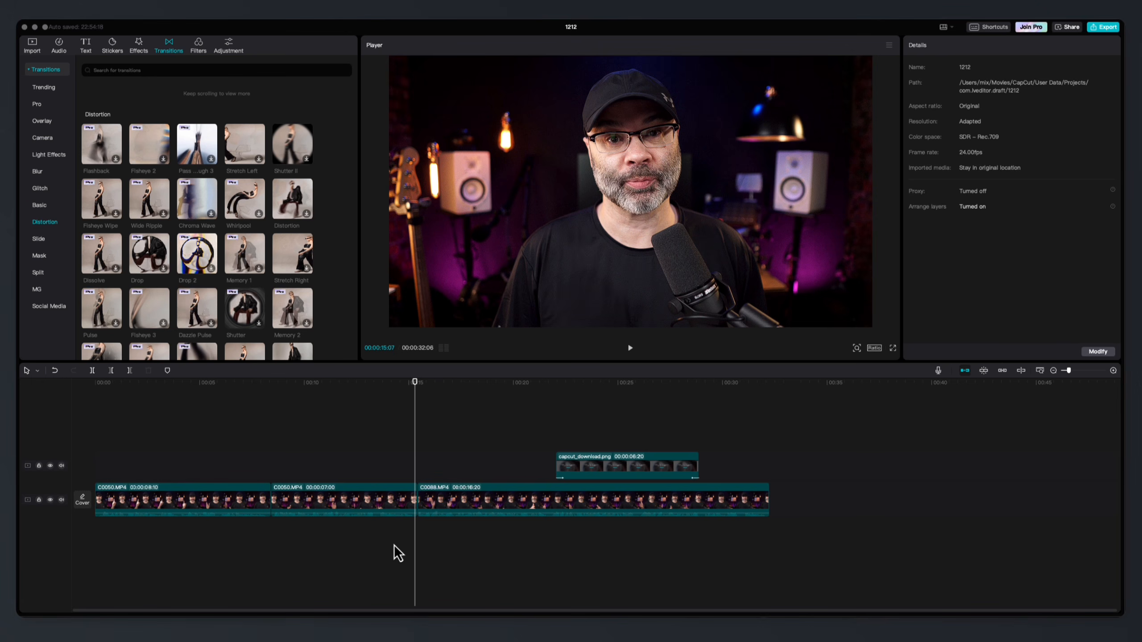
- Play across the plain cut between C0050.MP4 and C0088.MP4 to review it, and place the playhead just after the cut
left_click(361, 548)
key("space")
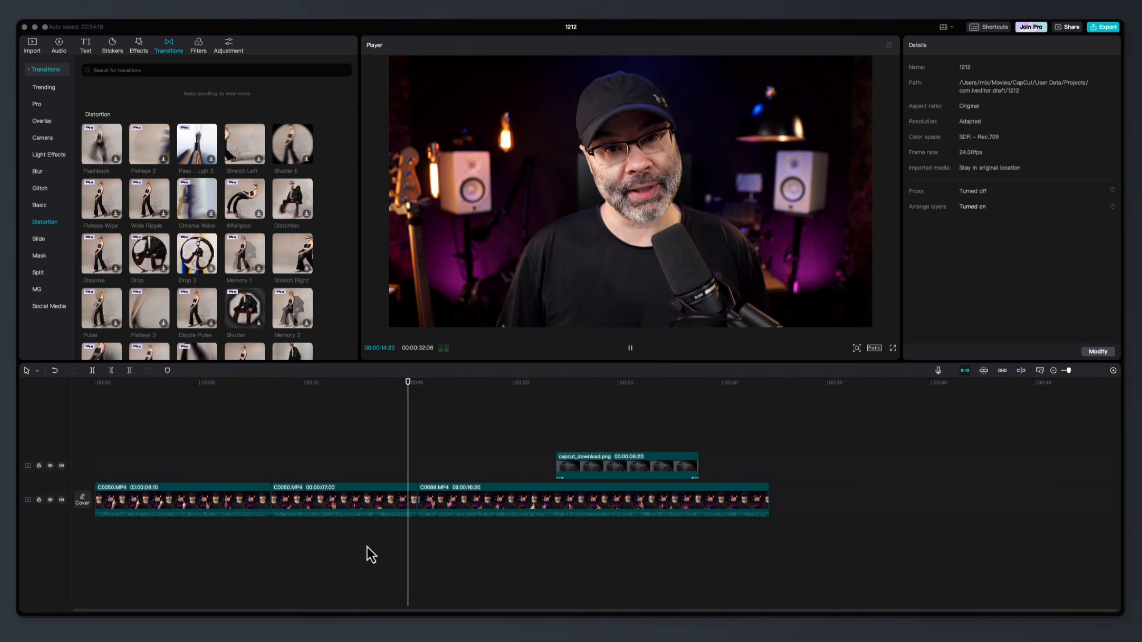
key("space")
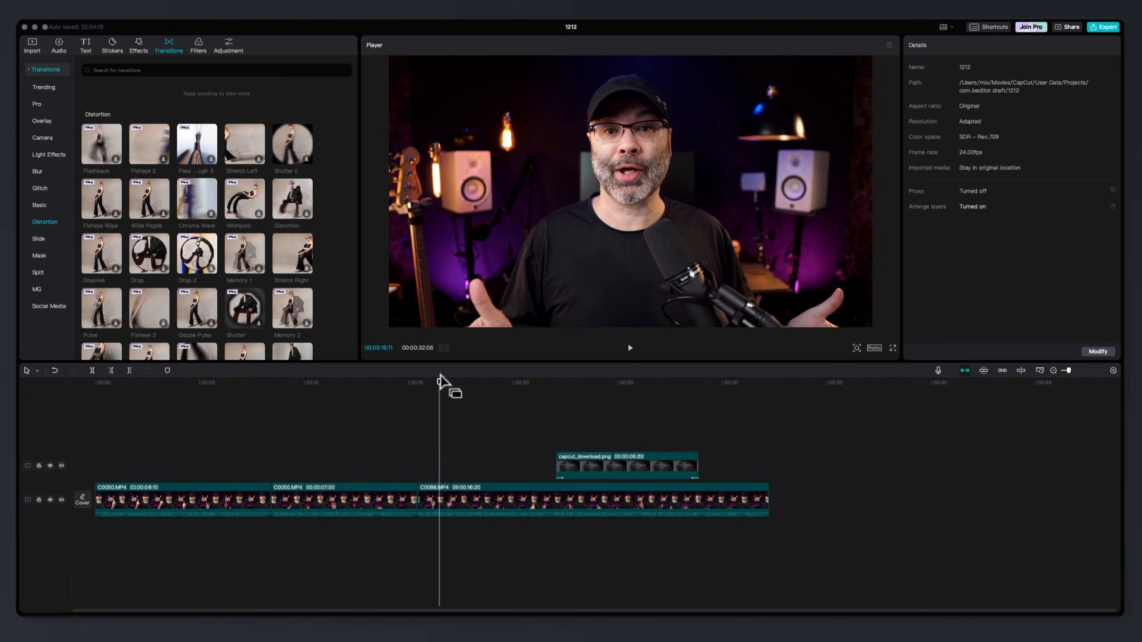
left_click_drag(441, 393, 436, 389)
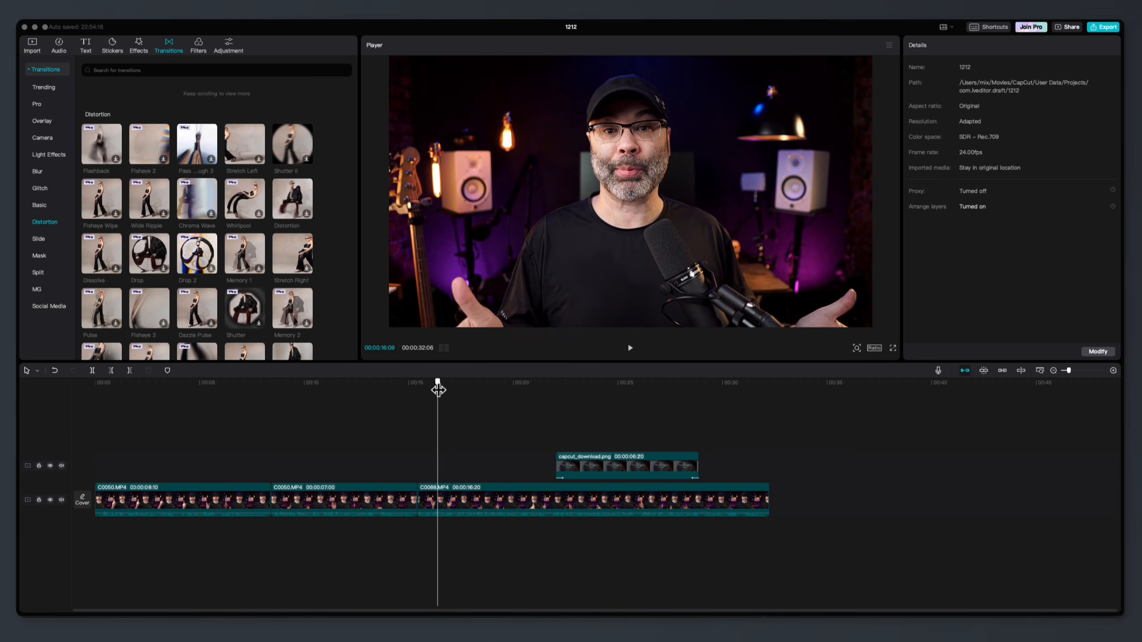
- Browse the text options and preview several Trending text effects, including black-and-white, red-and-white and yellow styles
left_click(89, 46)
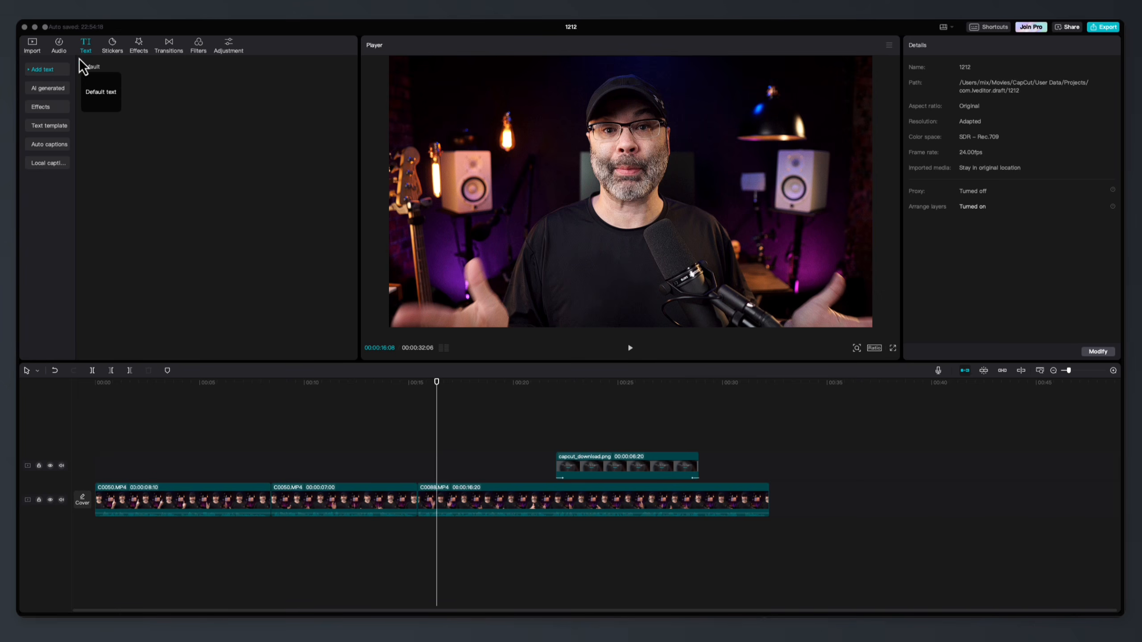
left_click(30, 70)
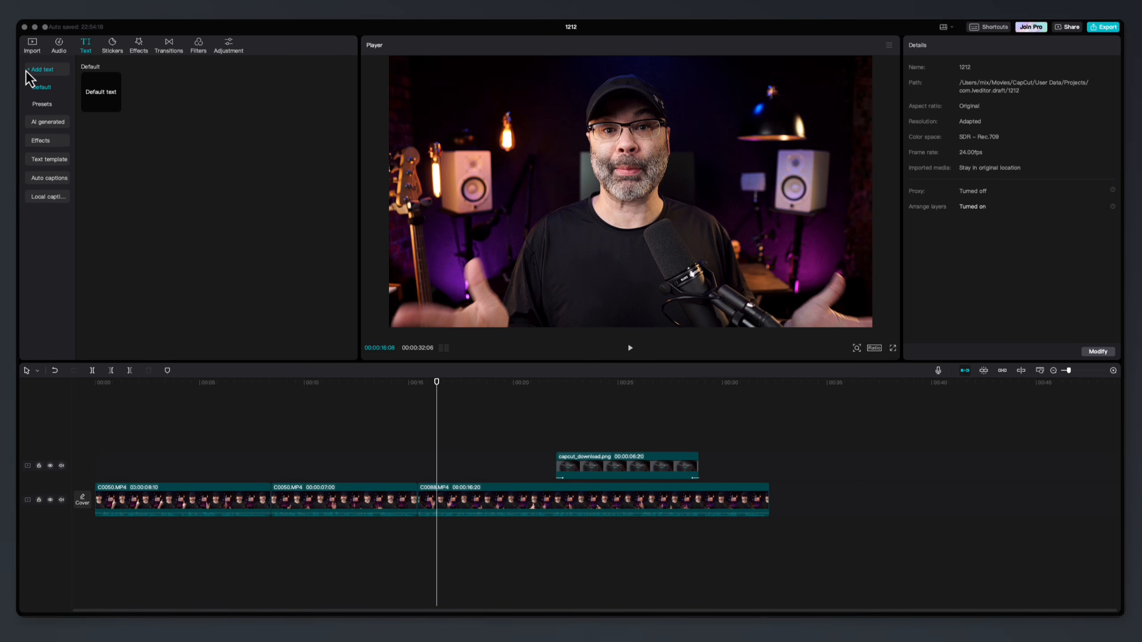
left_click(48, 140)
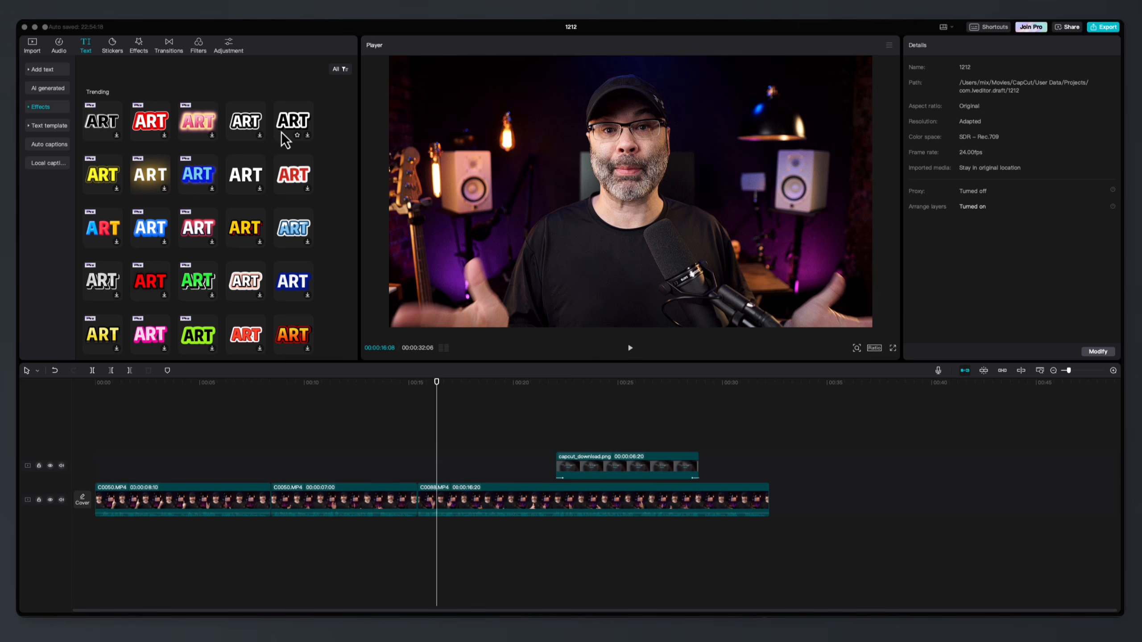
left_click(290, 125)
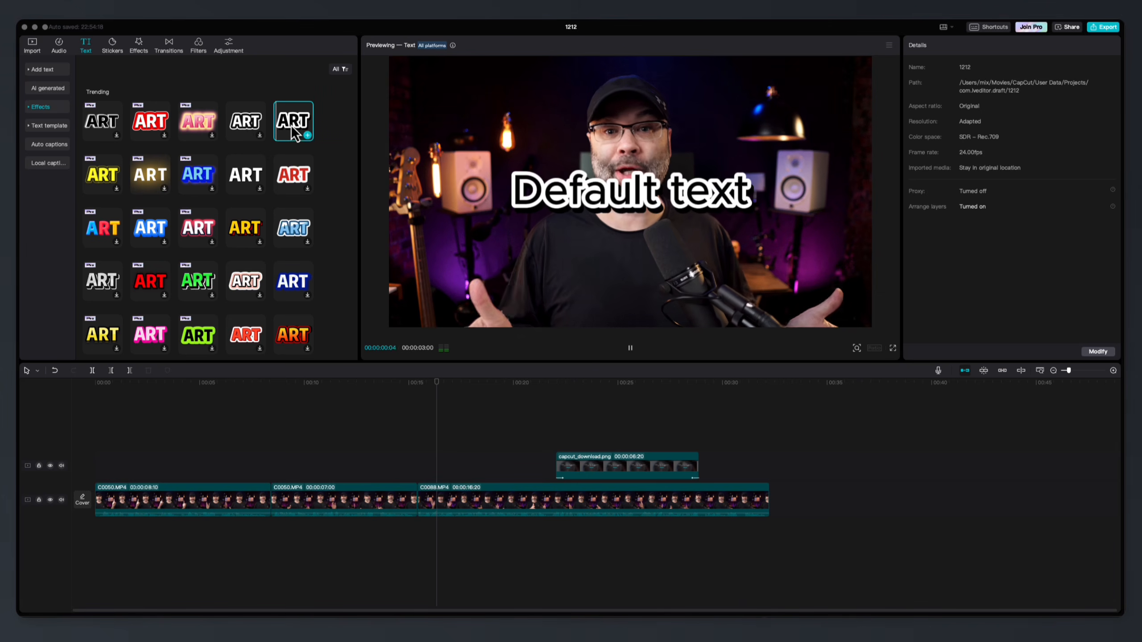
key("space")
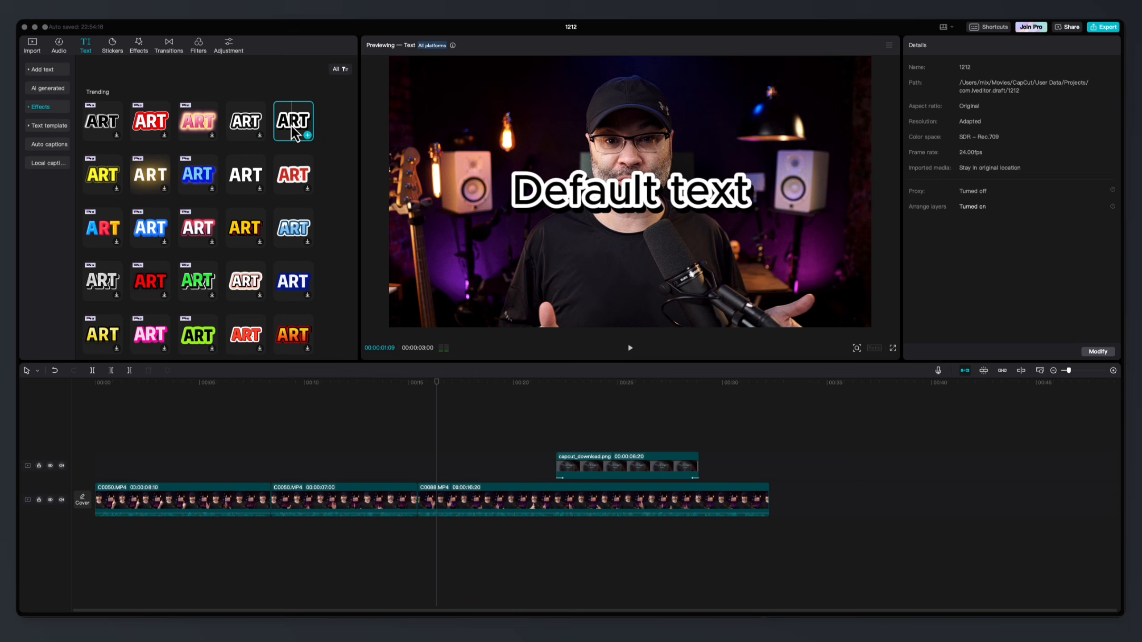
left_click(244, 127)
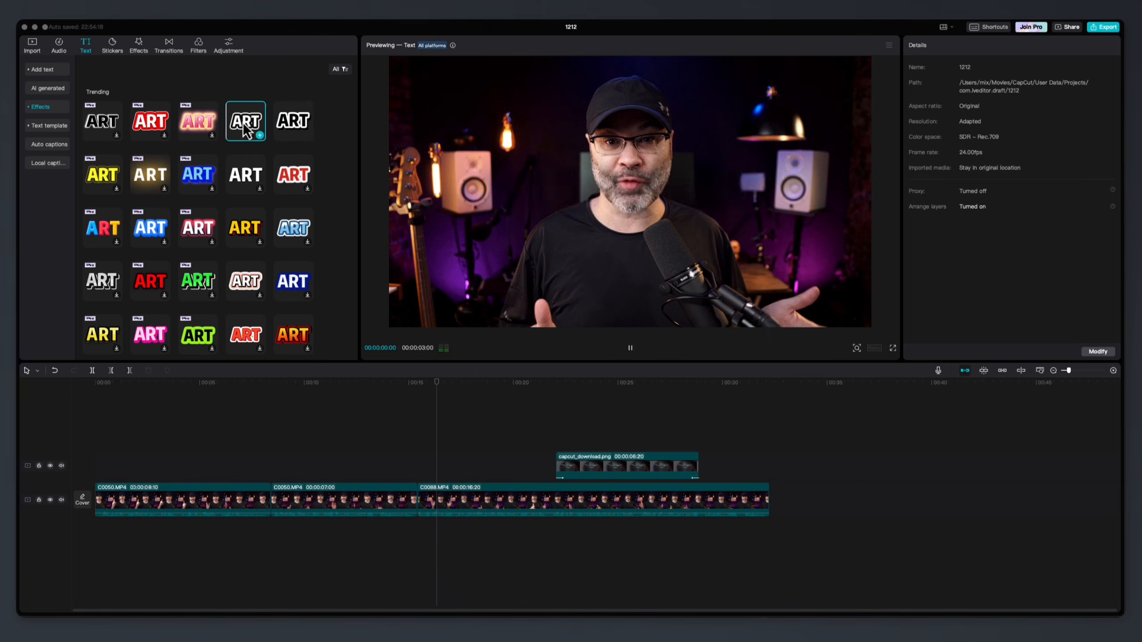
left_click(295, 176)
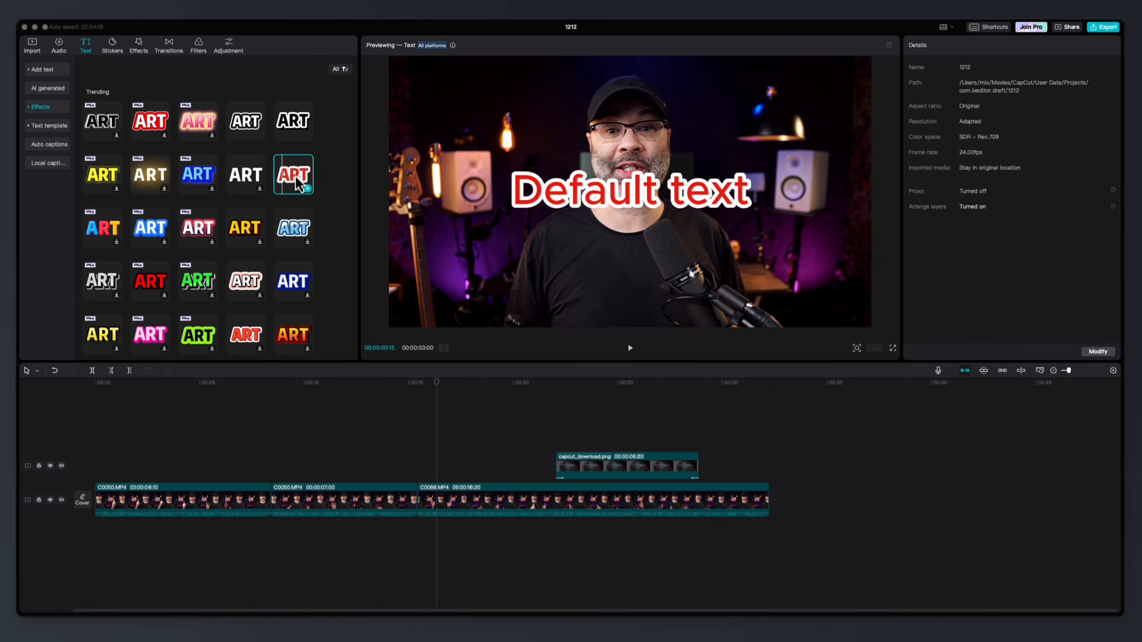
left_click(243, 229)
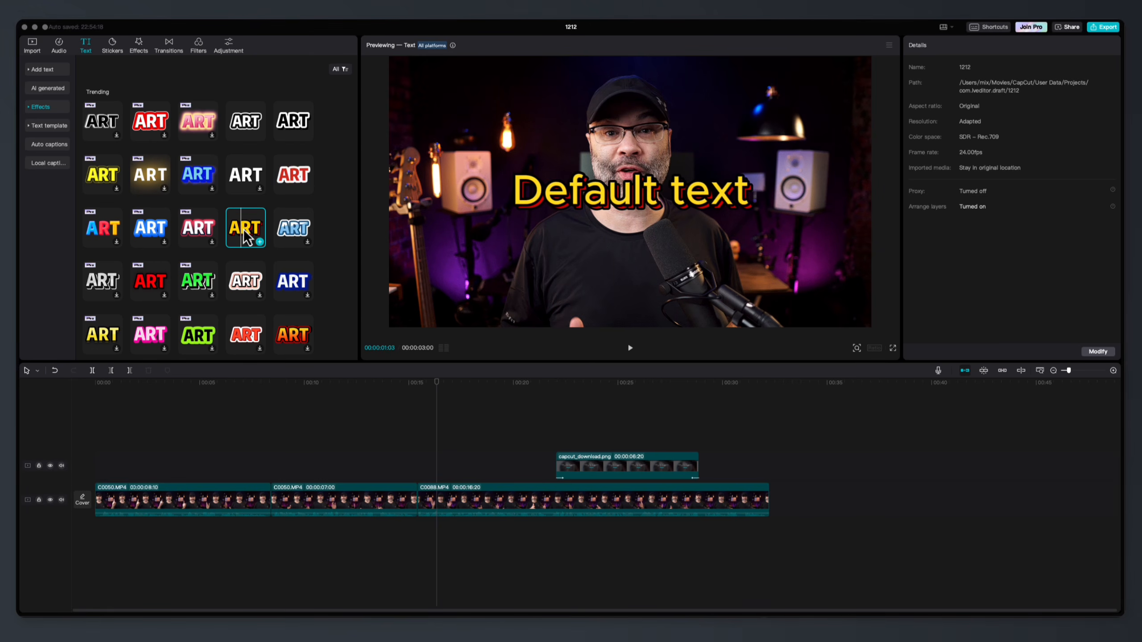
- Add the default text as a new title above C0088.MP4, starting at the playhead at 00:00:16:08
left_click(31, 72)
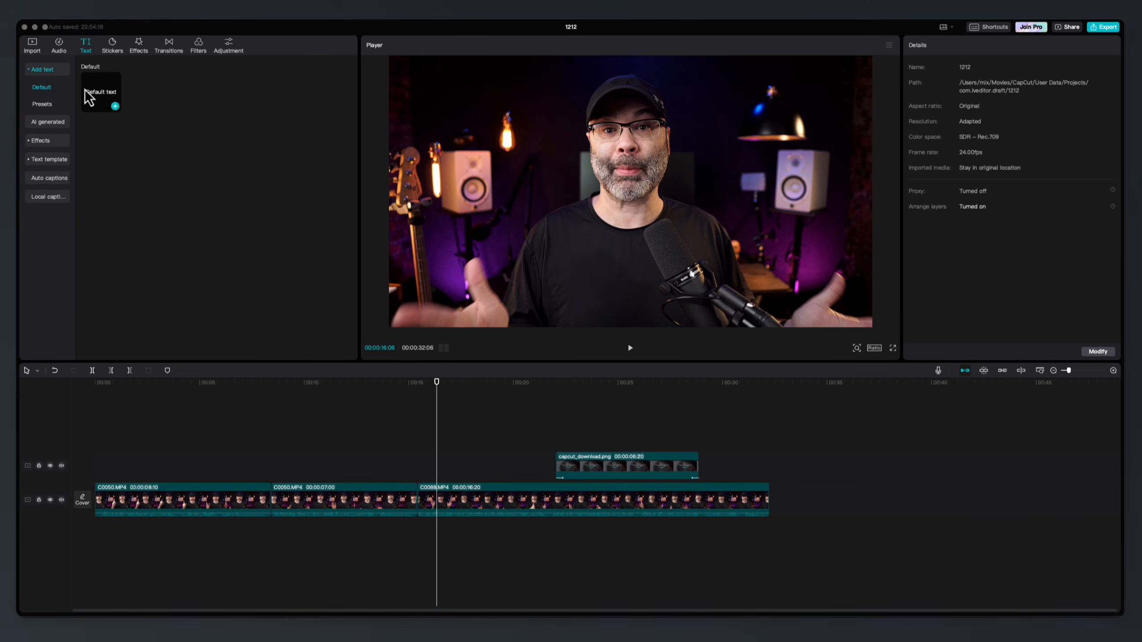
left_click(115, 102)
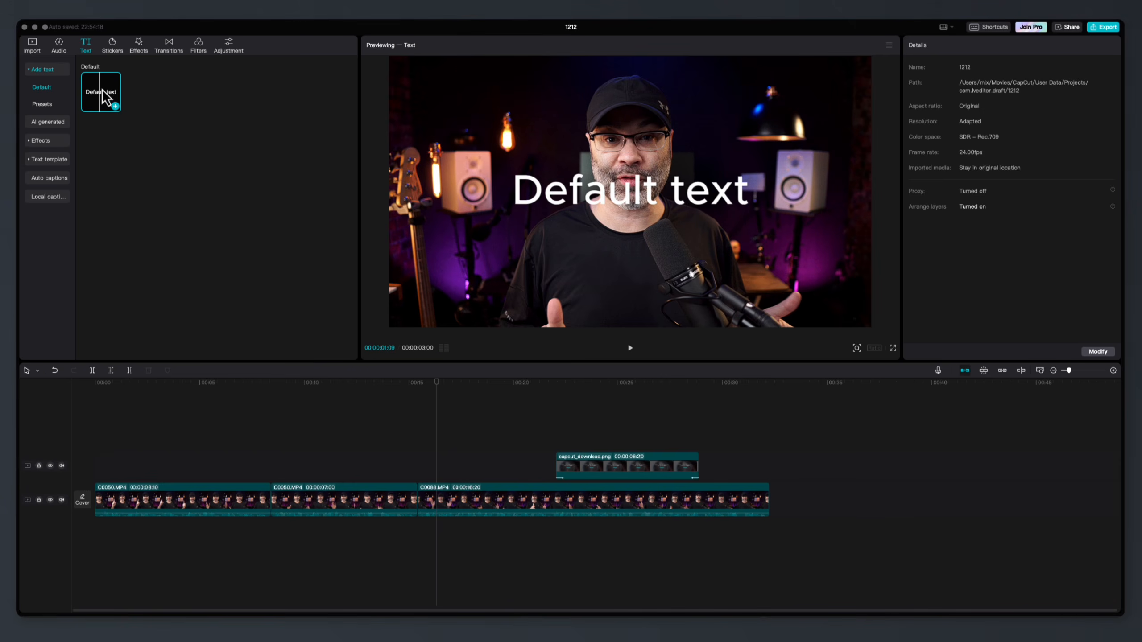
left_click_drag(101, 89, 435, 479)
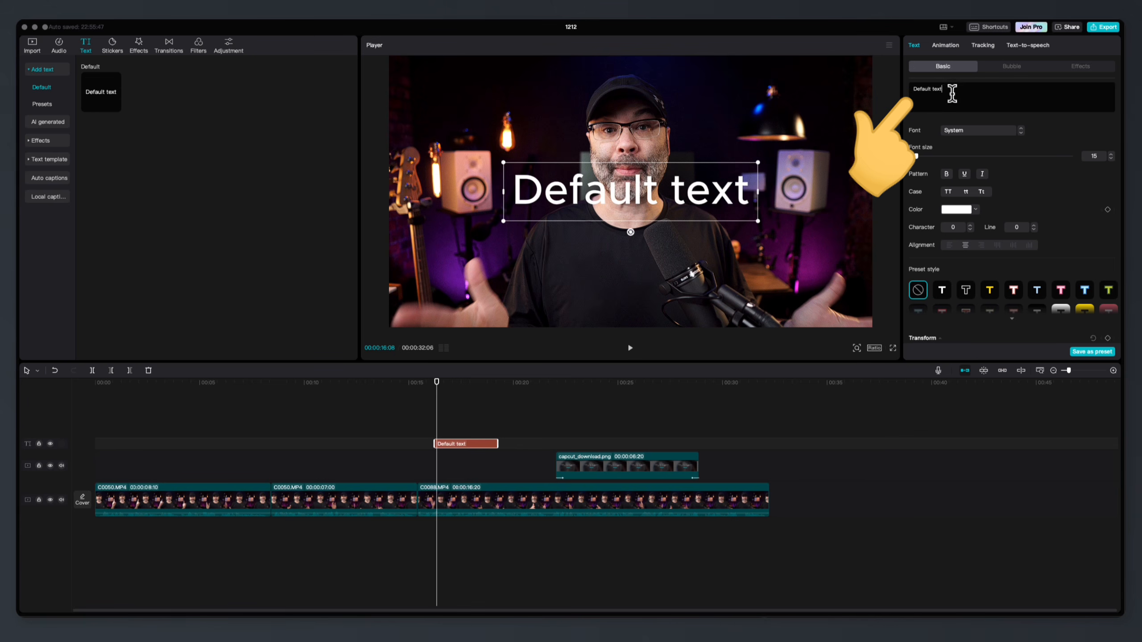
- Replace the title's placeholder wording with "Capcut" and switch it to all uppercase
left_click_drag(955, 90, 899, 88)
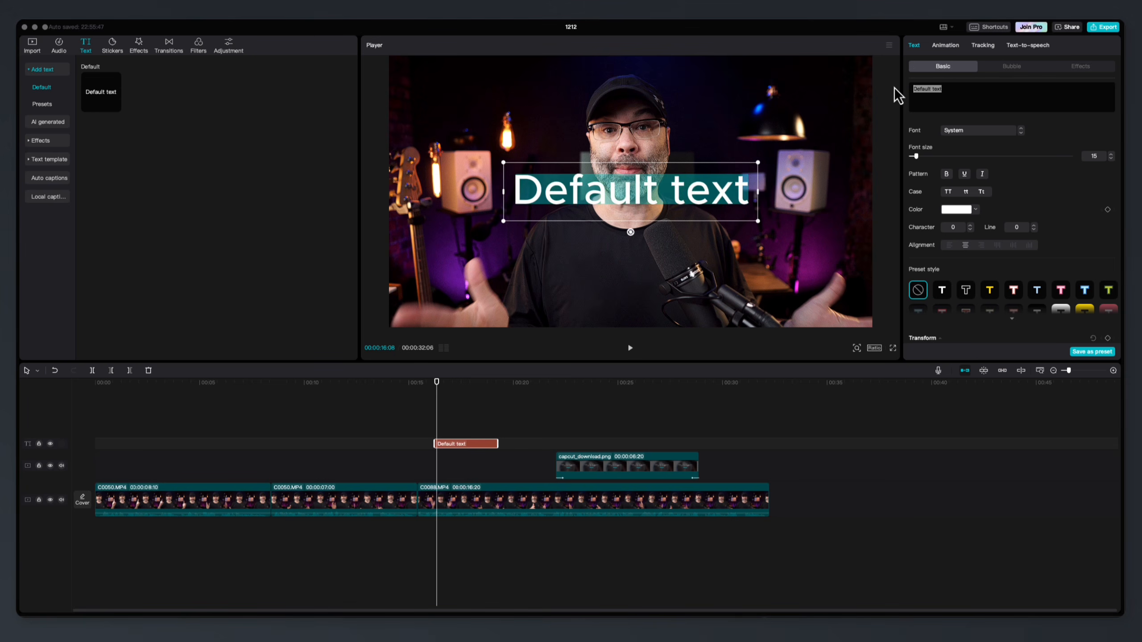
type("Capcut")
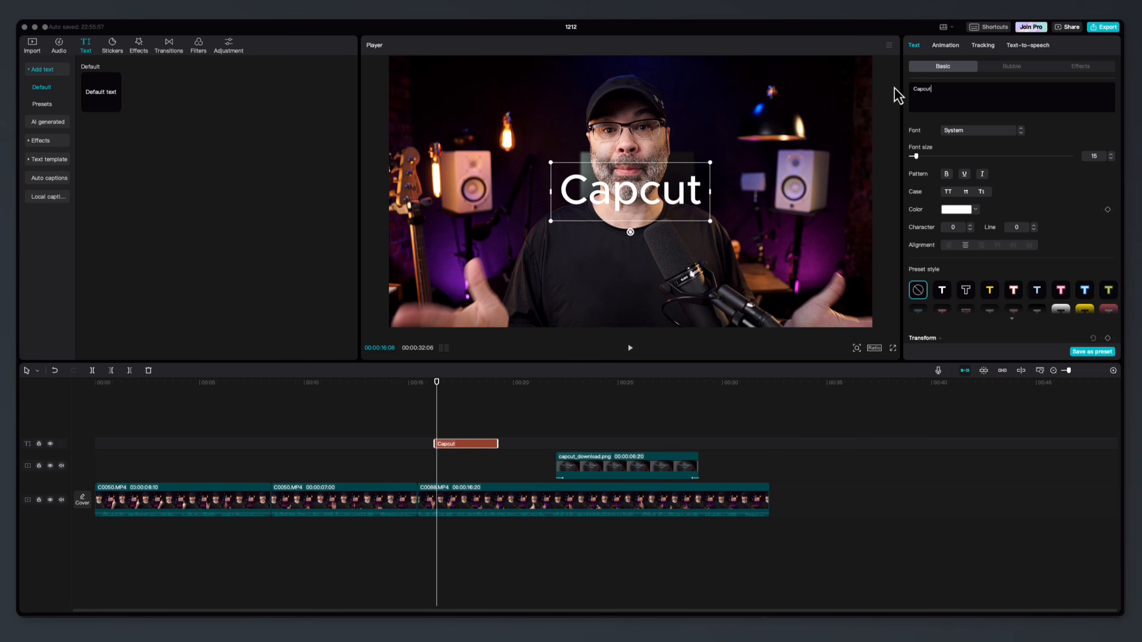
left_click(950, 193)
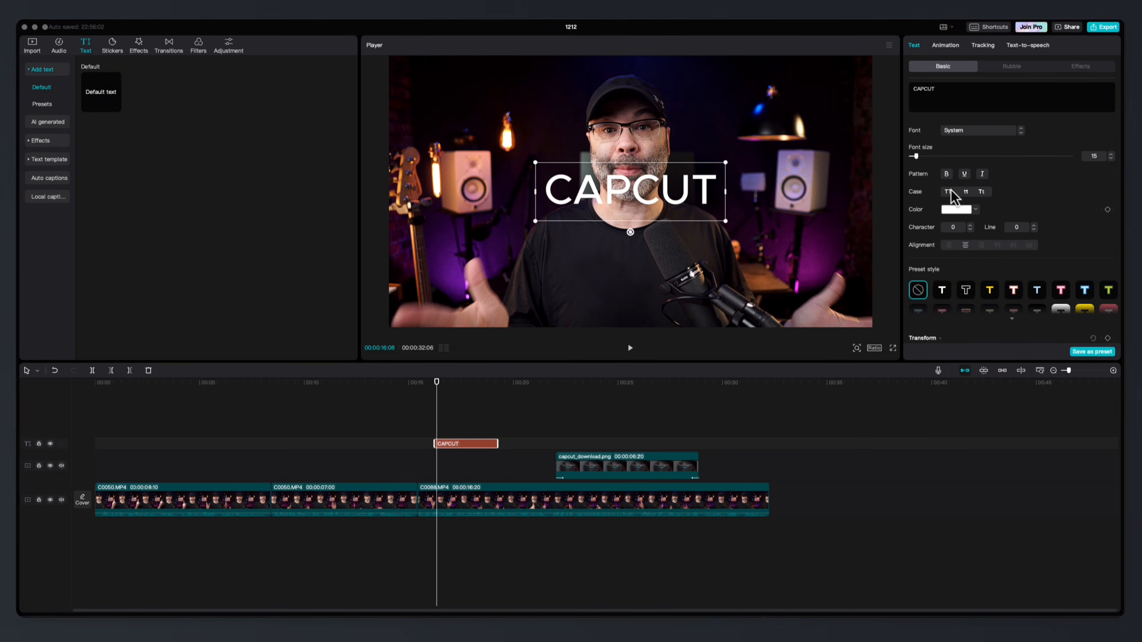
- Change the CAPCUT title's font to Oswald and set its font size to 65
left_click(1011, 131)
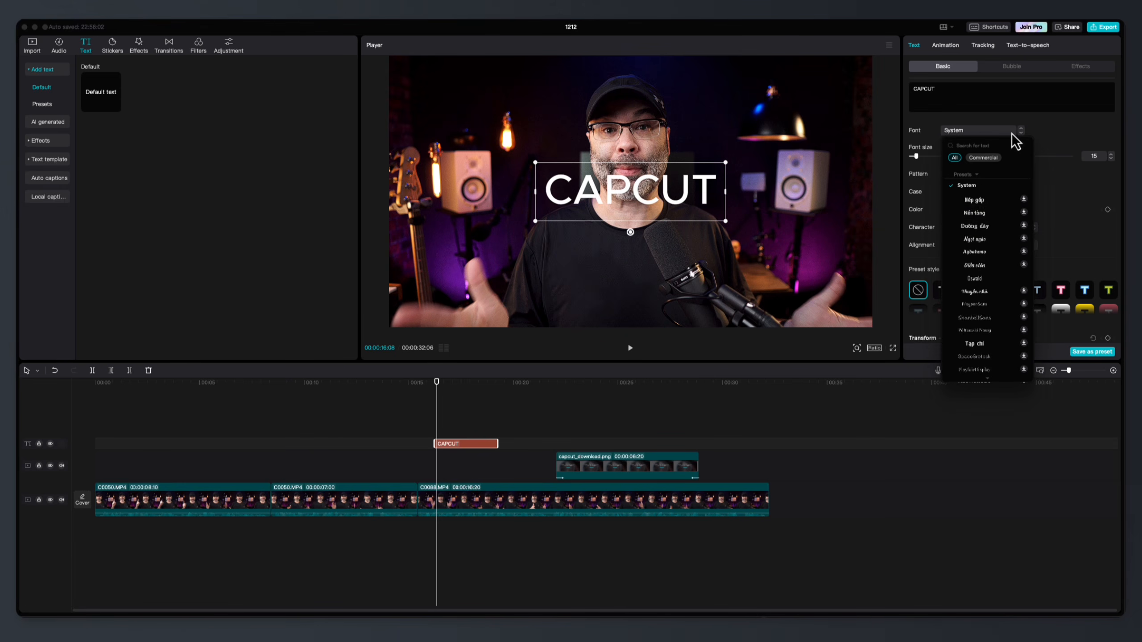
left_click(973, 279)
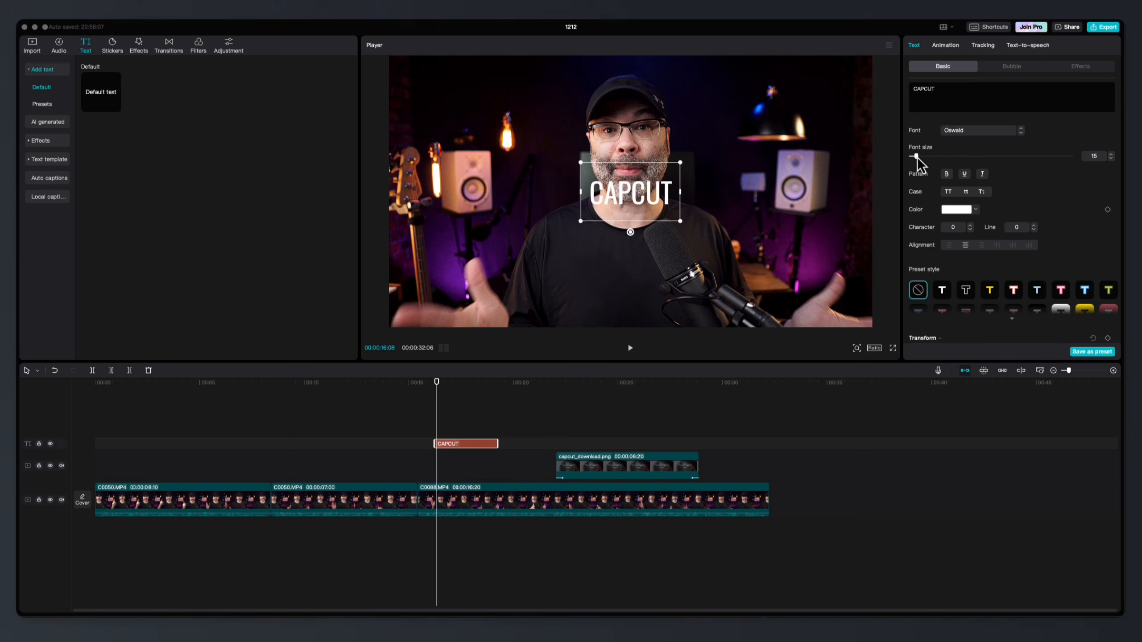
left_click_drag(917, 157, 944, 153)
- Try a character spacing of -1 on the CAPCUT title and set it back to 0
scroll(990, 177, "down", 1)
scroll(991, 178, "down", 1)
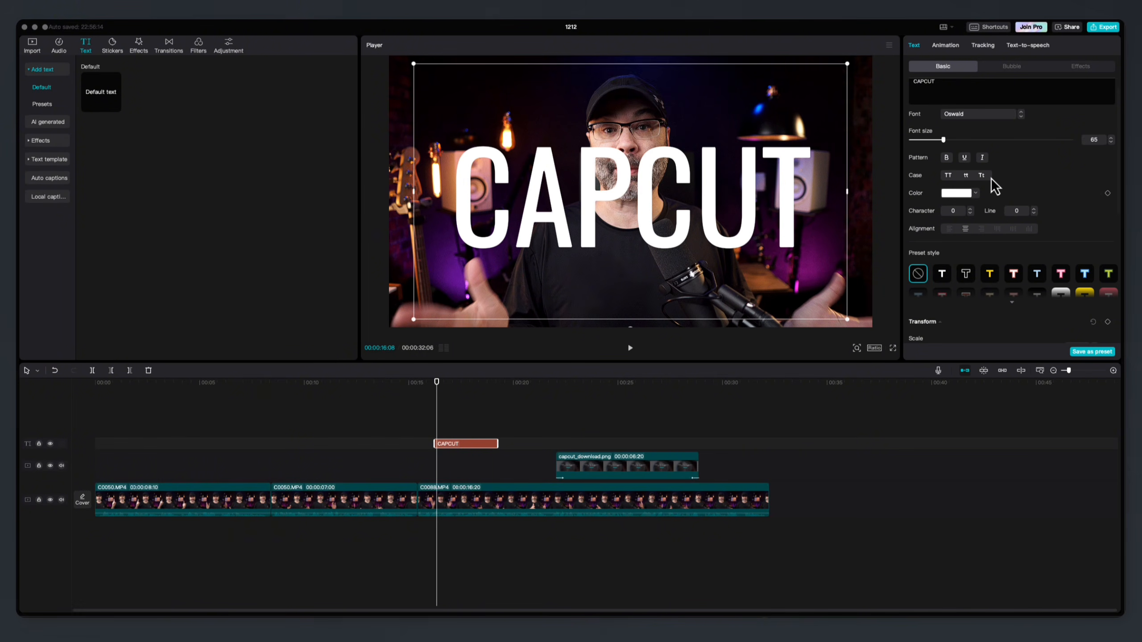
scroll(989, 186, "down", 1)
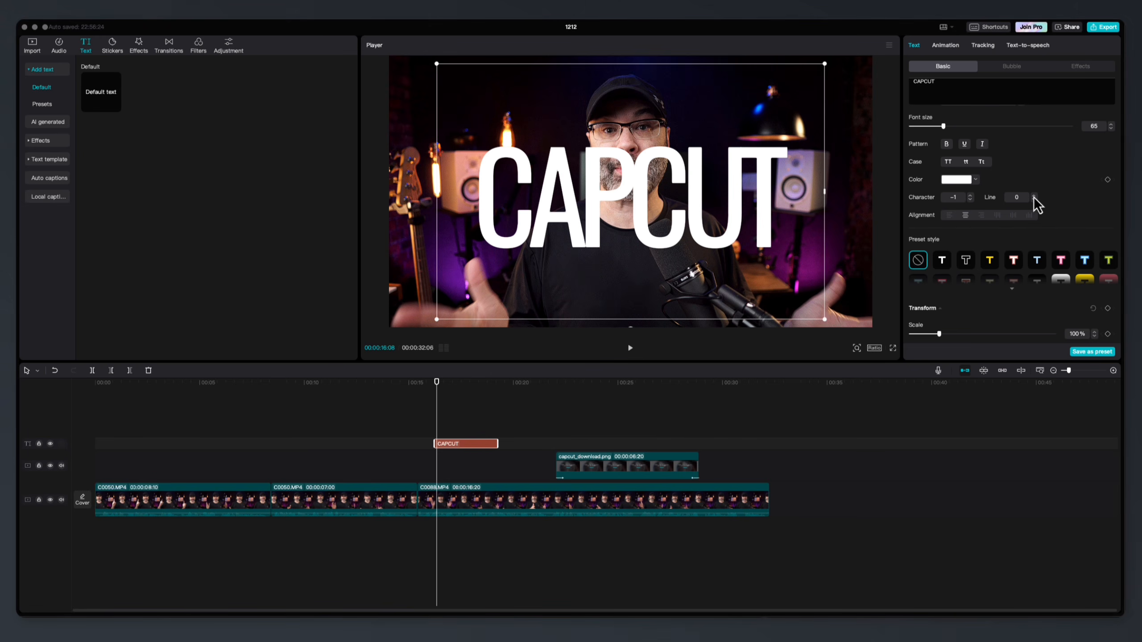
left_click(970, 200)
left_click(968, 197)
left_click(968, 197)
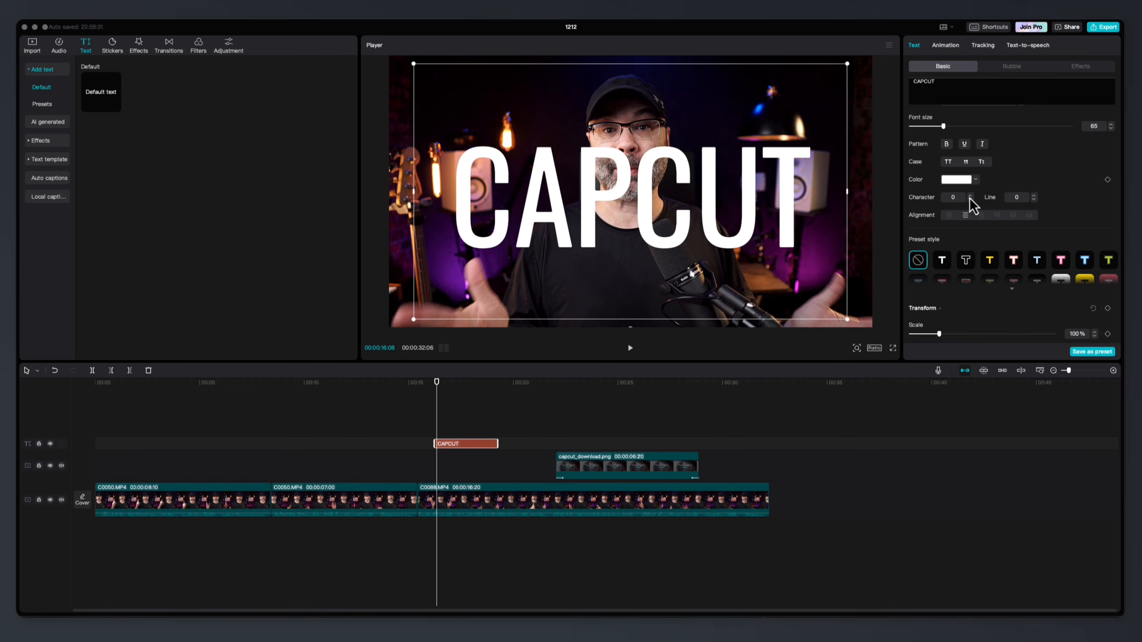
- Enable a black stroke on the CAPCUT title and set its thickness to 24
scroll(990, 234, "down", 2)
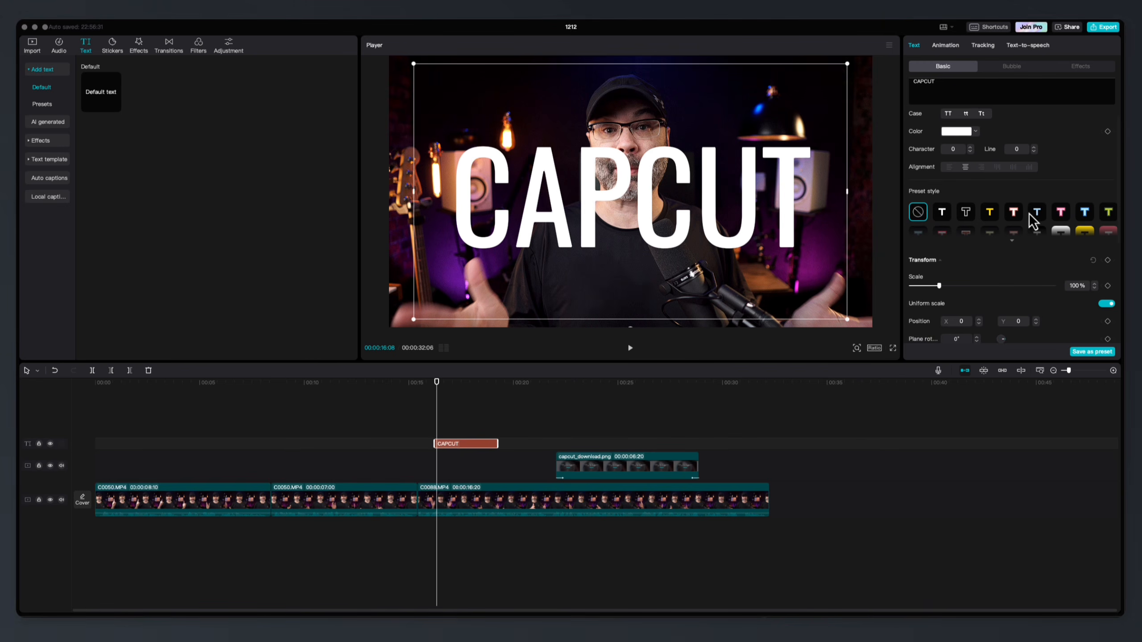
scroll(1013, 224, "down", 8)
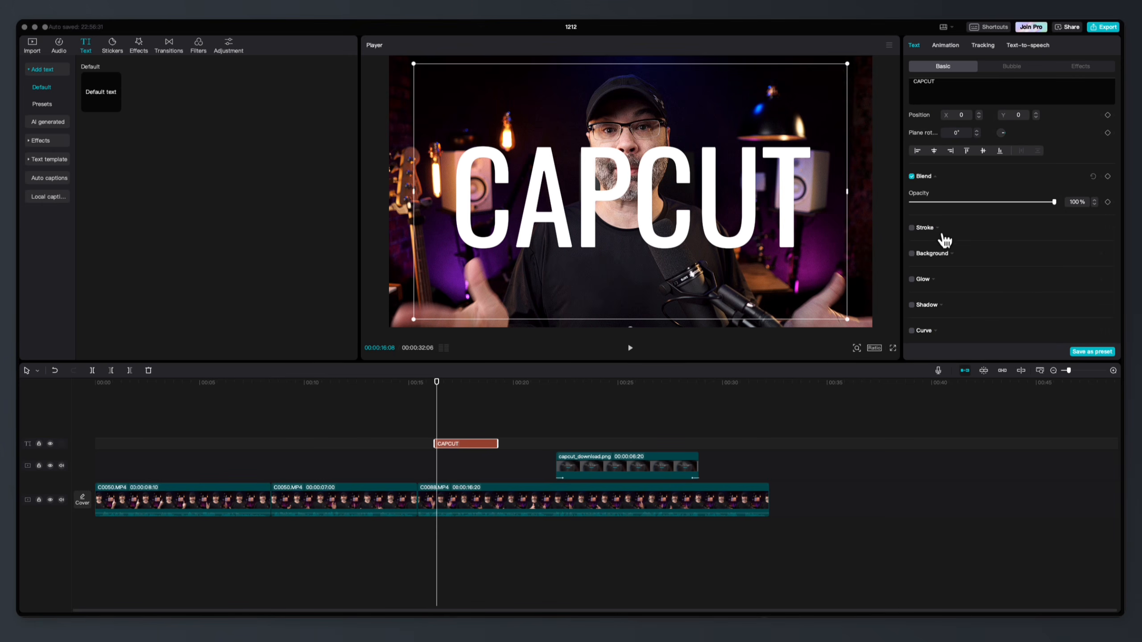
left_click(912, 227)
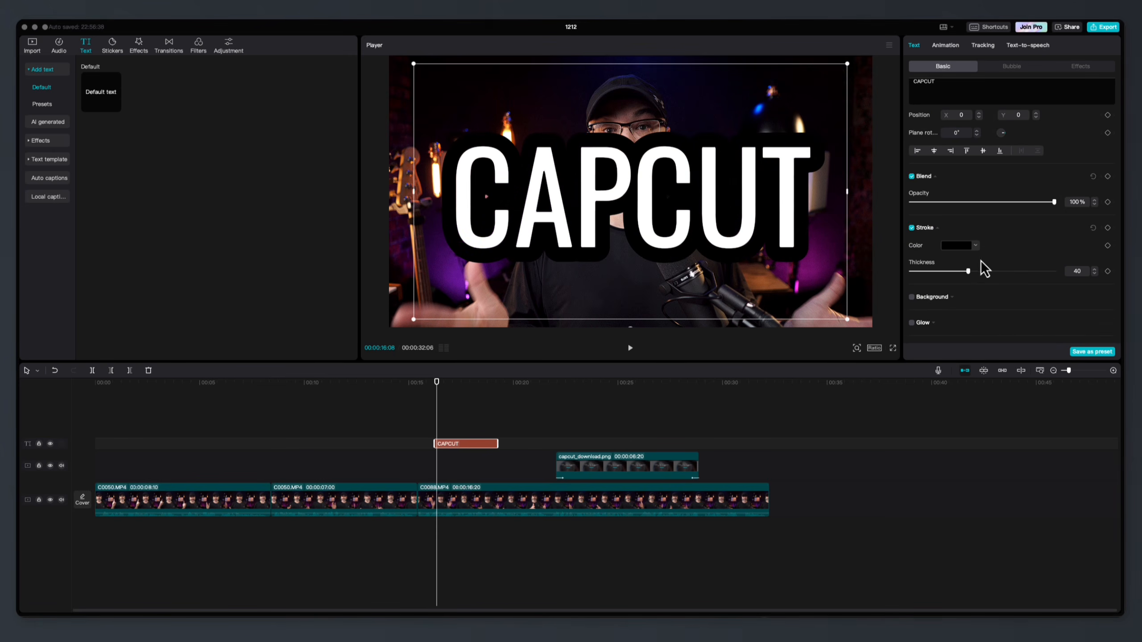
mouse_move(966, 272)
left_mouse_down()
mouse_move(932, 272)
mouse_move(946, 267)
left_mouse_up()
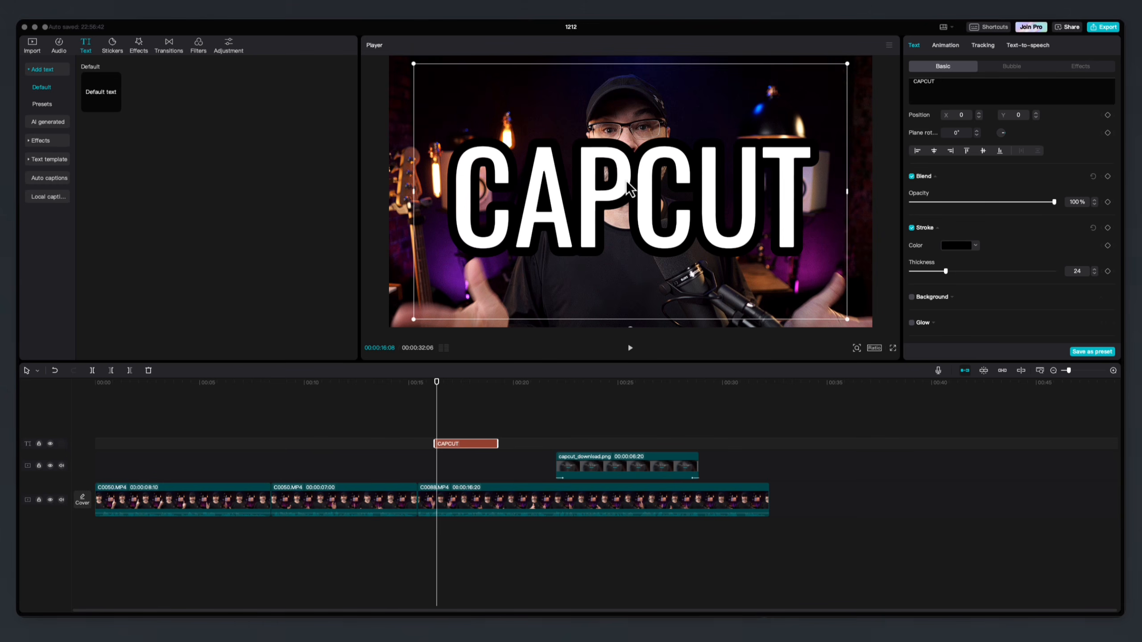
- Scale the CAPCUT title down to about half the frame width and centre it over the speaker's chest at X 0, Y -593
left_click_drag(627, 182, 622, 209)
left_click_drag(843, 84, 727, 168)
left_click_drag(670, 227, 673, 288)
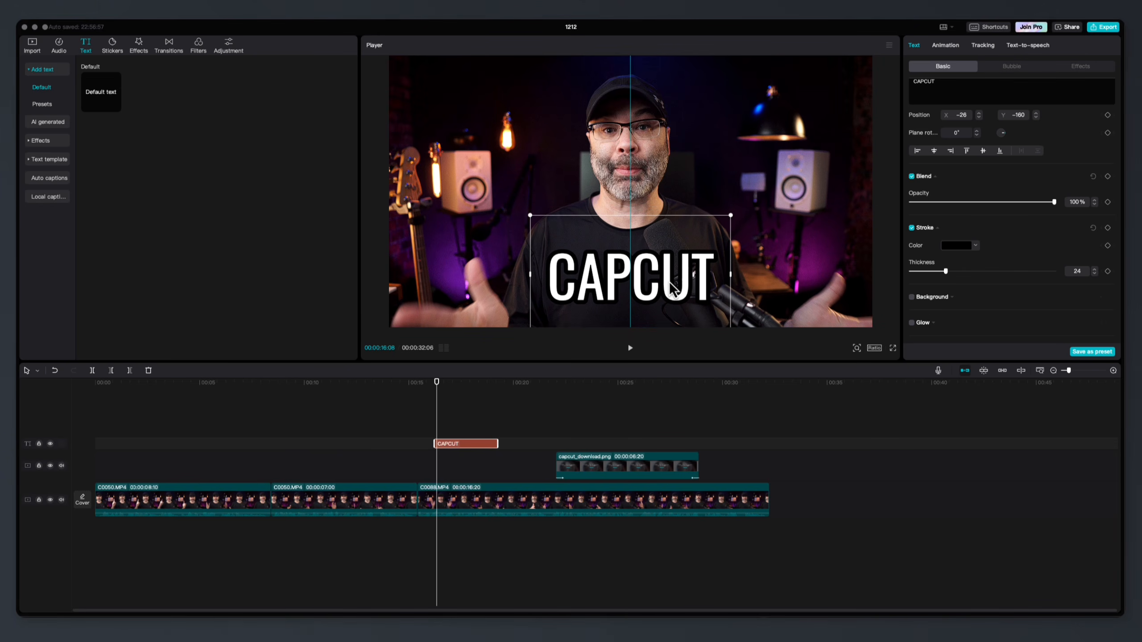
left_click_drag(731, 216, 775, 187)
left_click_drag(639, 276, 639, 266)
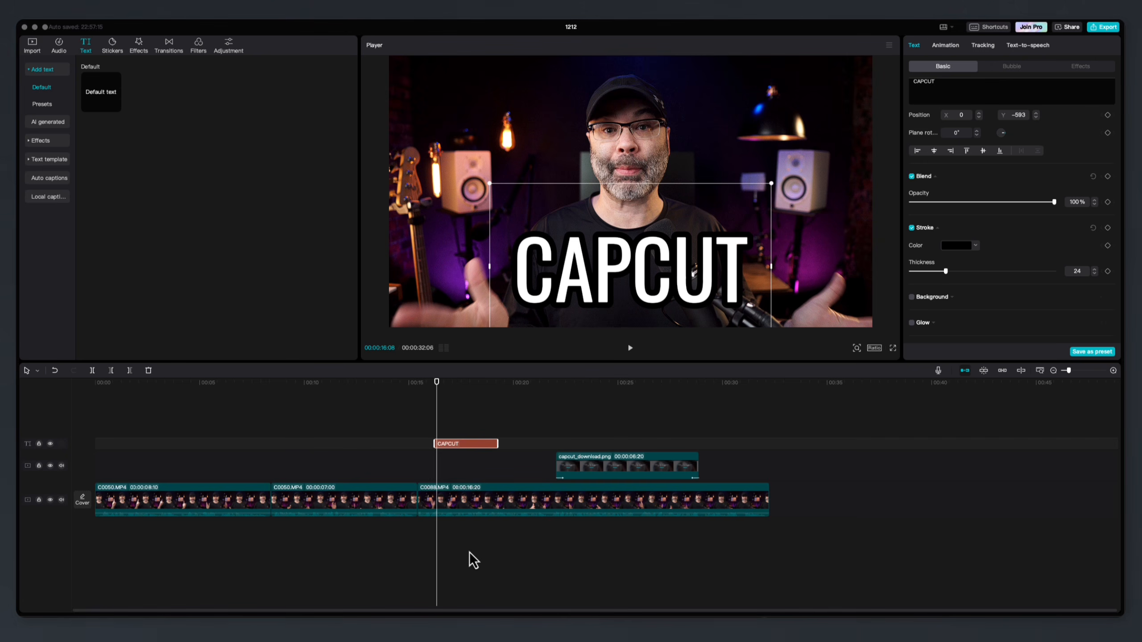
- Play from 00:00:15:14 into the CAPCUT title and trim the title's end to the playhead at 00:00:16:21
left_click(421, 554)
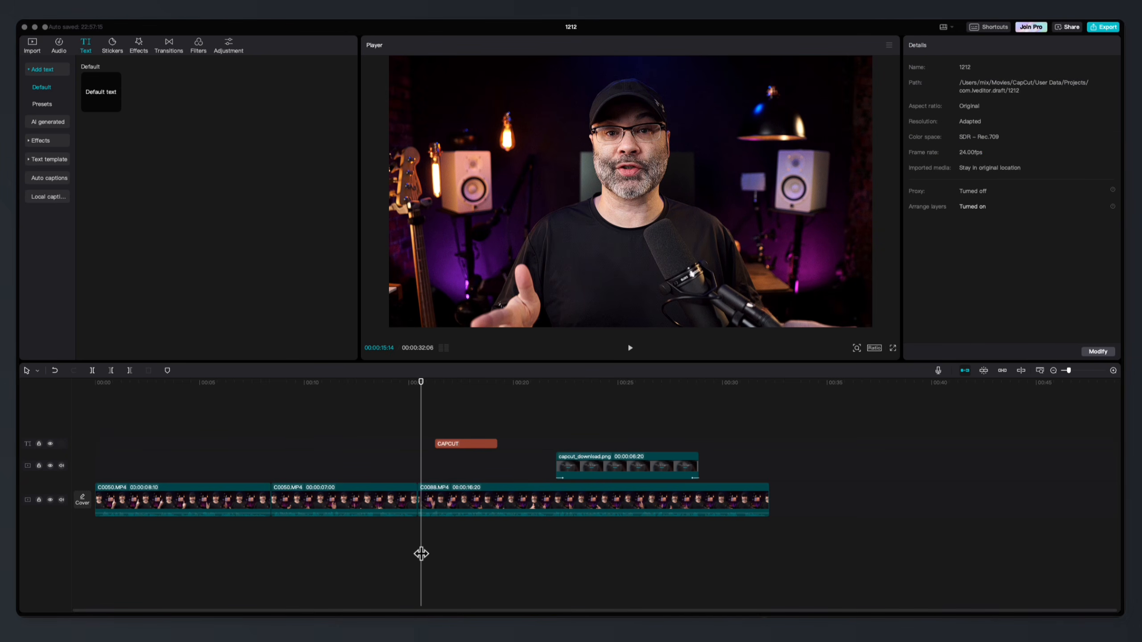
key("space")
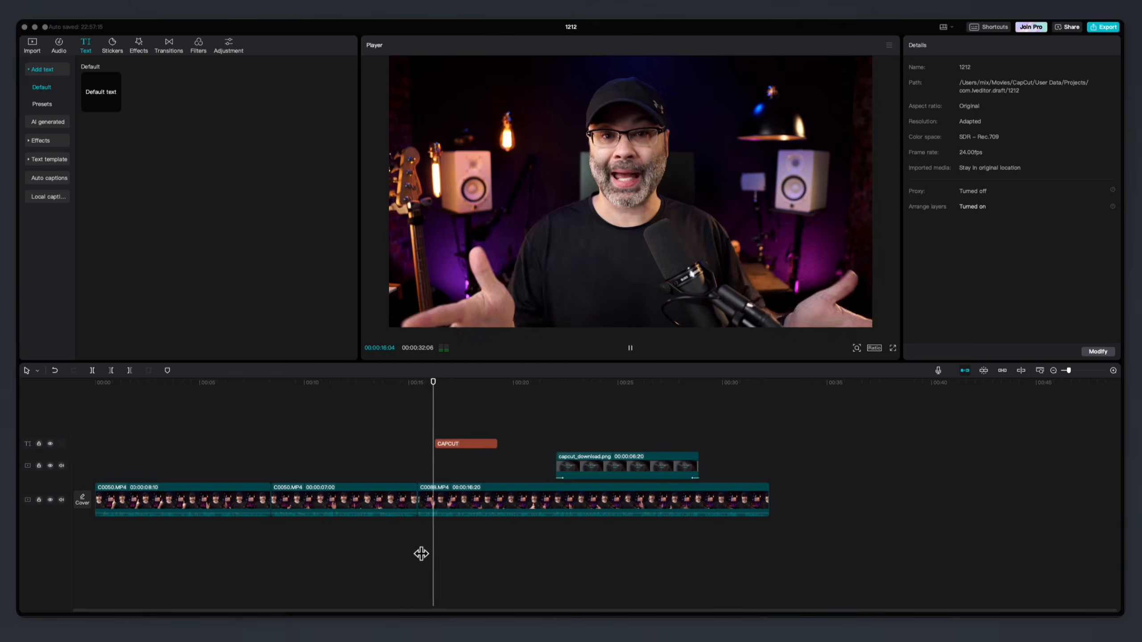
left_click(449, 450)
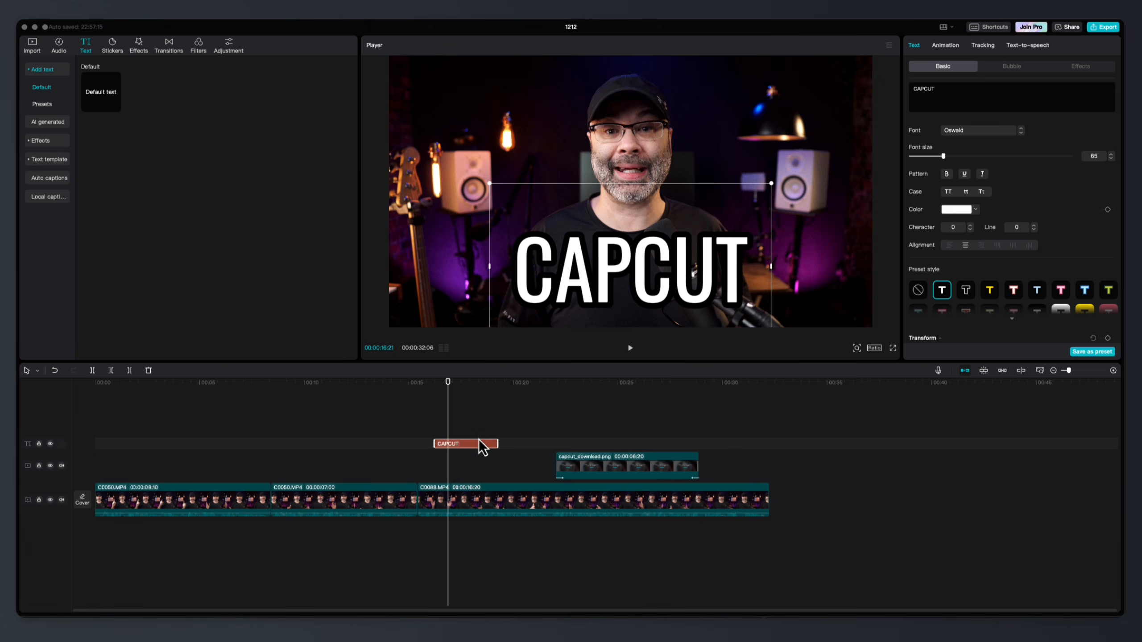
left_click_drag(497, 443, 445, 448)
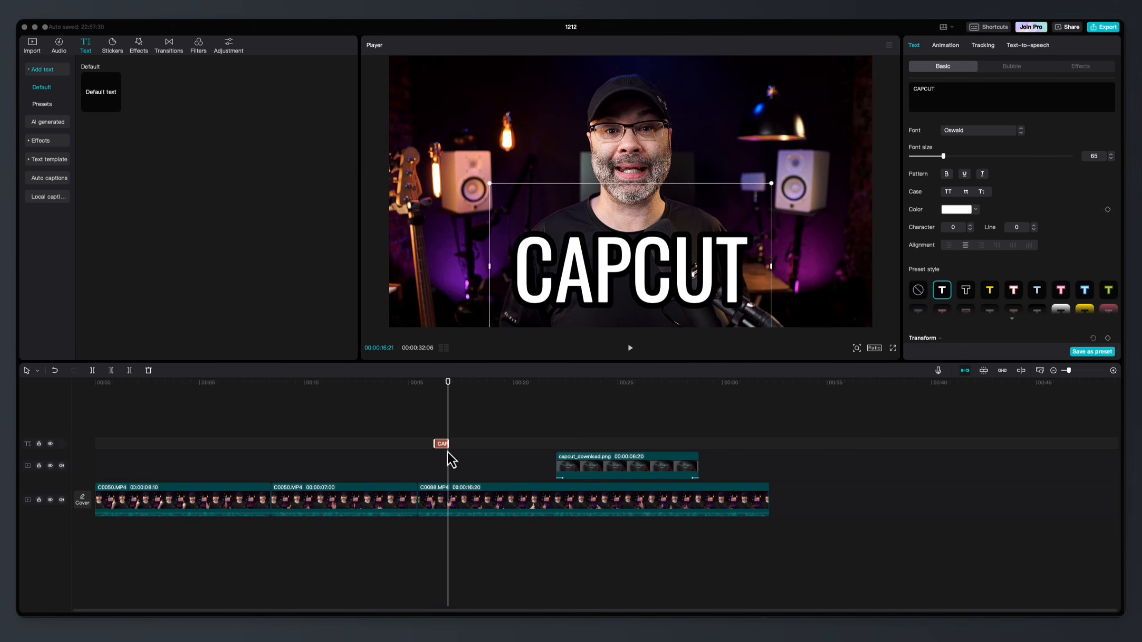
- Play from before the cut through the shortened CAPCUT title to review its timing
left_click(404, 532)
key("space")
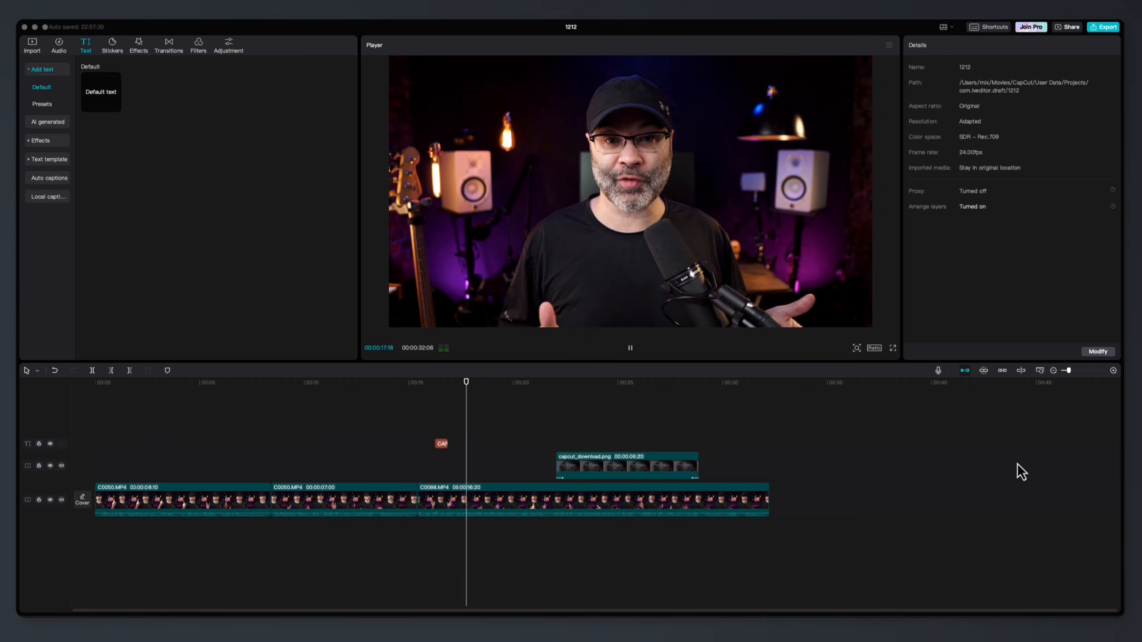
key("space")
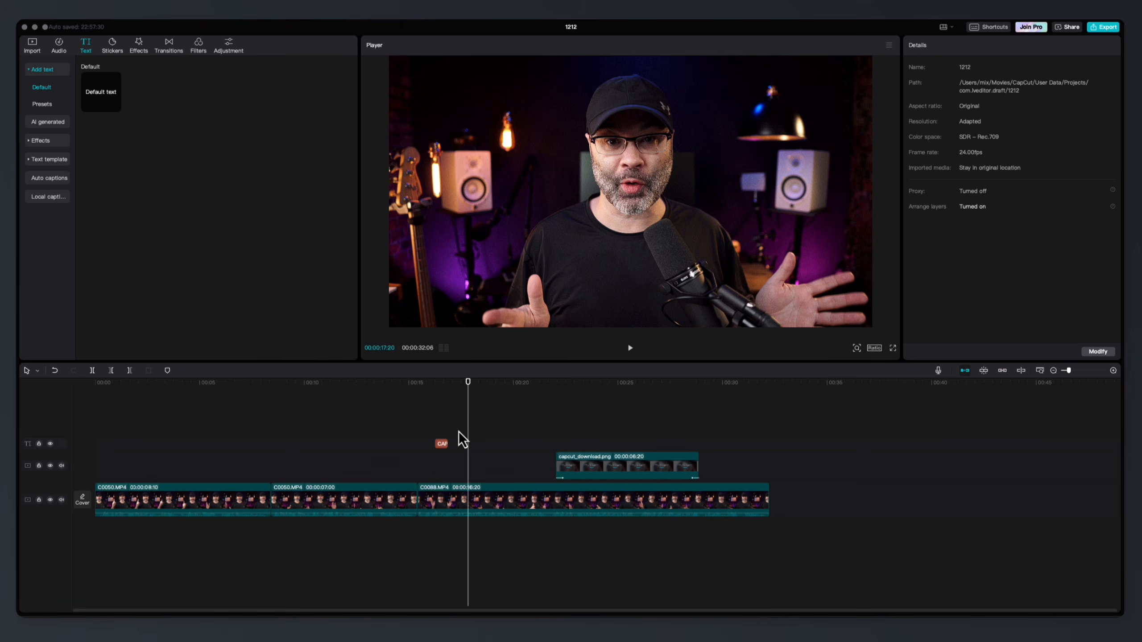
- Select the CAPCUT title and look through its available In and Out animations
left_click(442, 445)
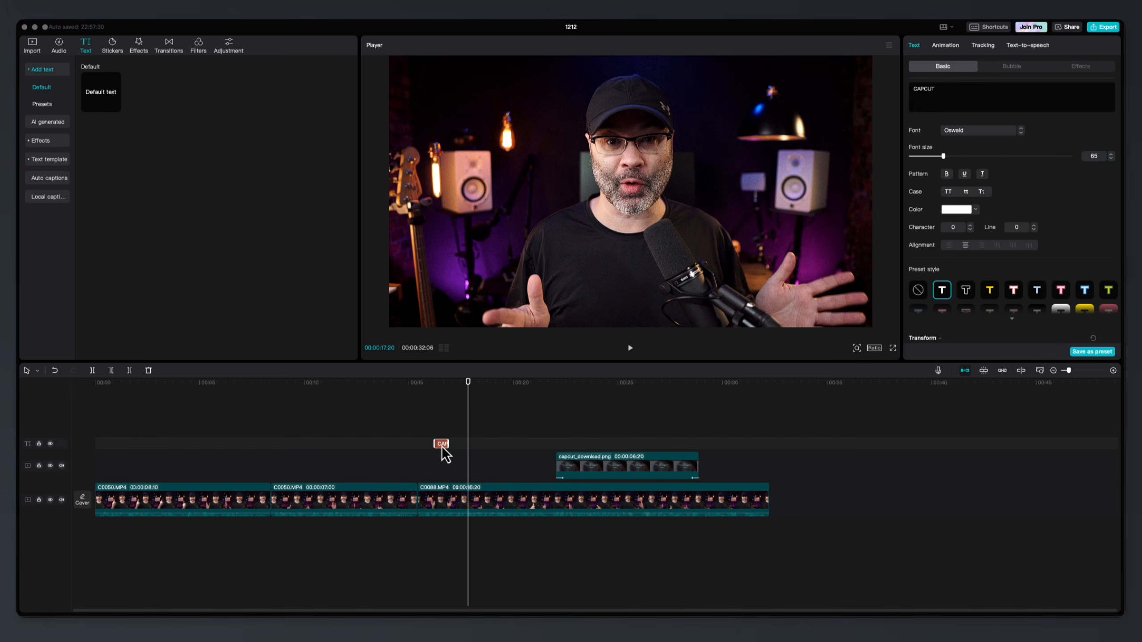
left_click(949, 45)
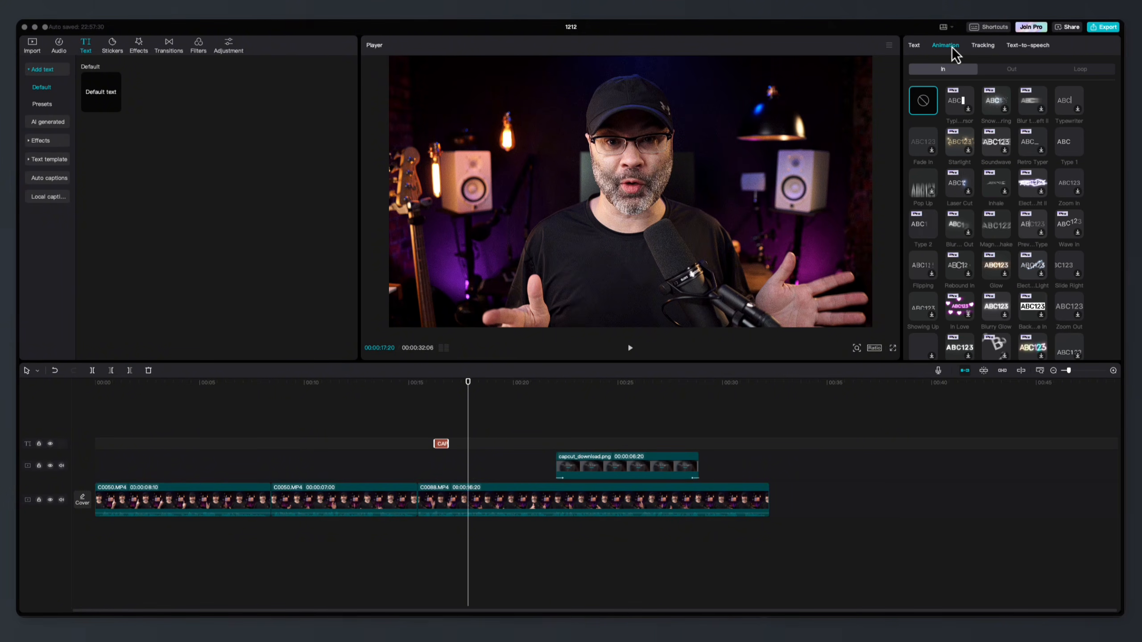
left_click(1020, 70)
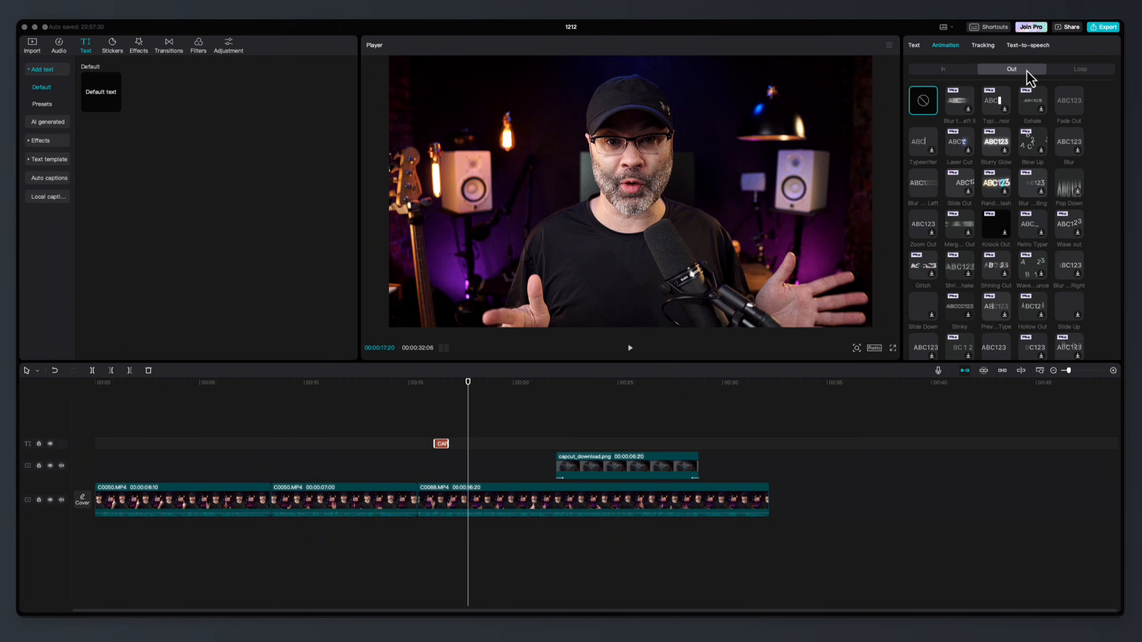
left_click(948, 72)
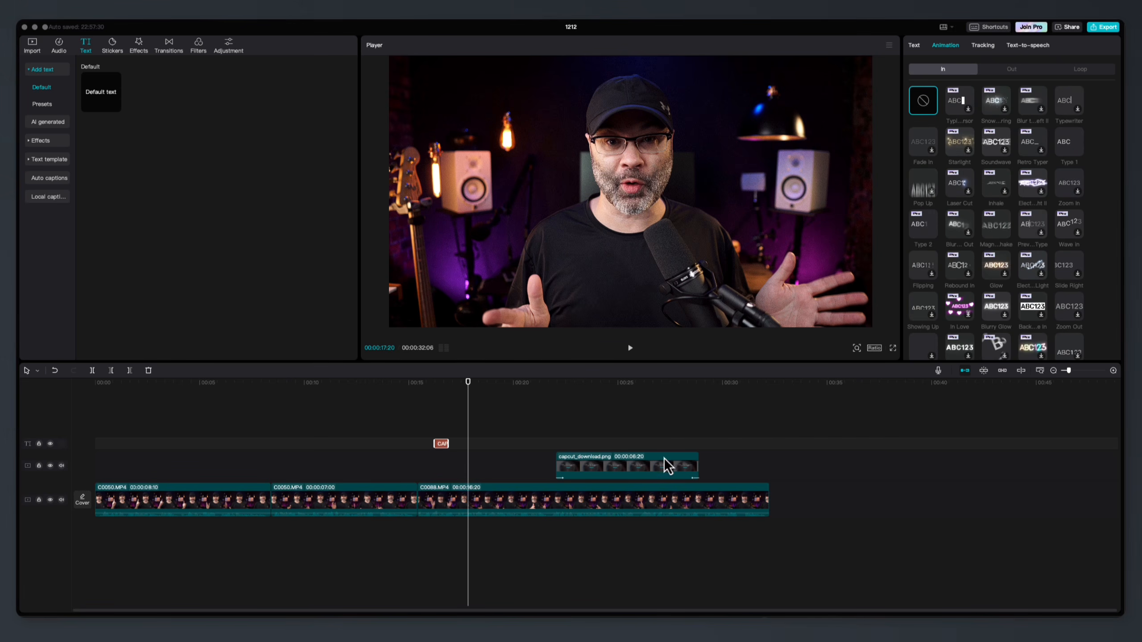
- Preview the graphic overlay, return the playhead to the CAPCUT title at 00:00:16:08, and show the timeline's audio level meters
left_click(610, 445)
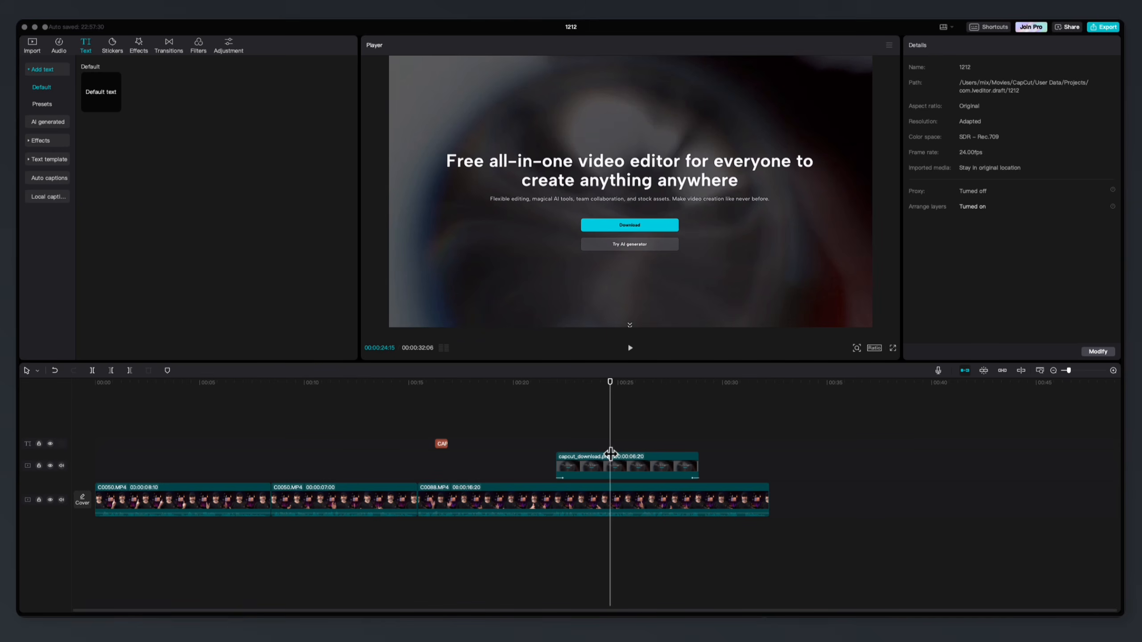
left_click(436, 546)
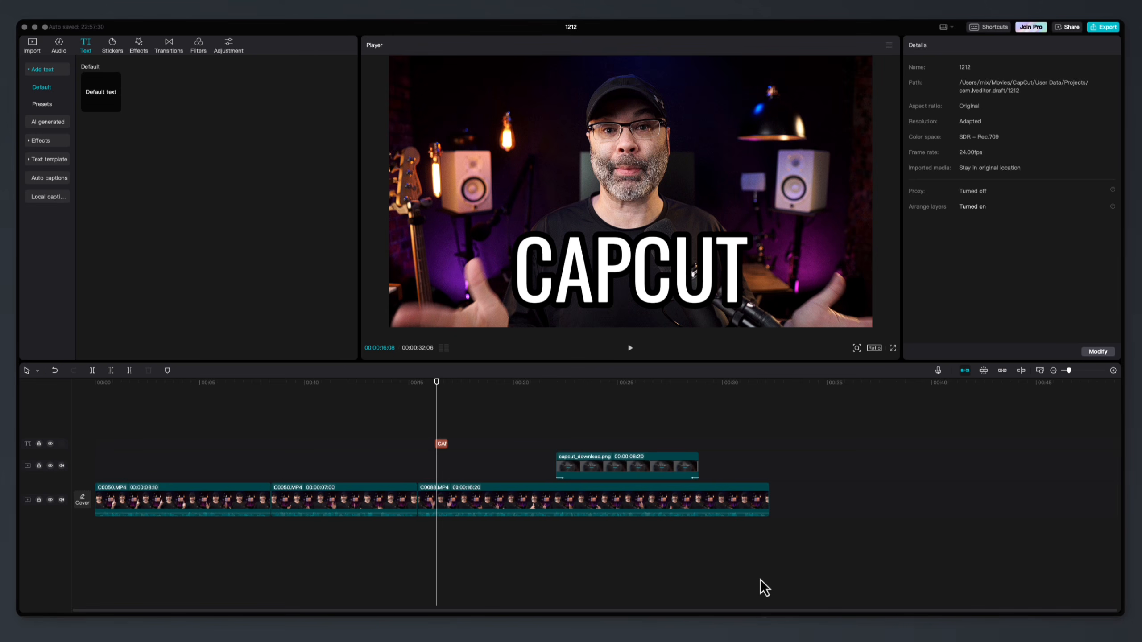
left_click(444, 347)
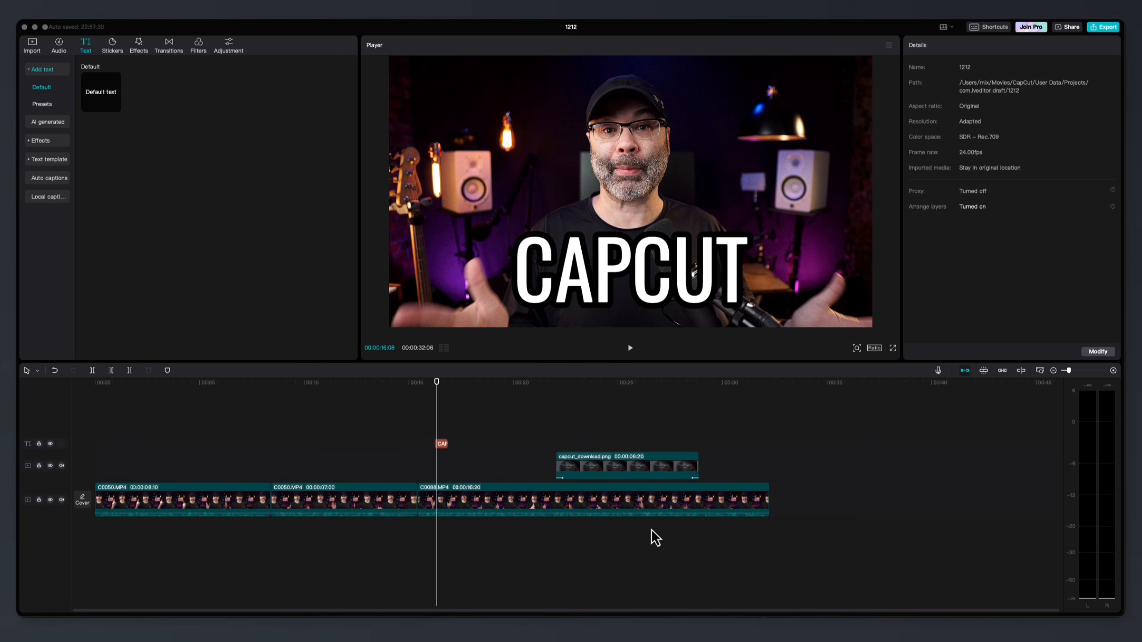
- Inspect the audio settings of all three main-track clips and play through the CAPCUT title to check the sound level
left_click_drag(824, 534, 66, 505)
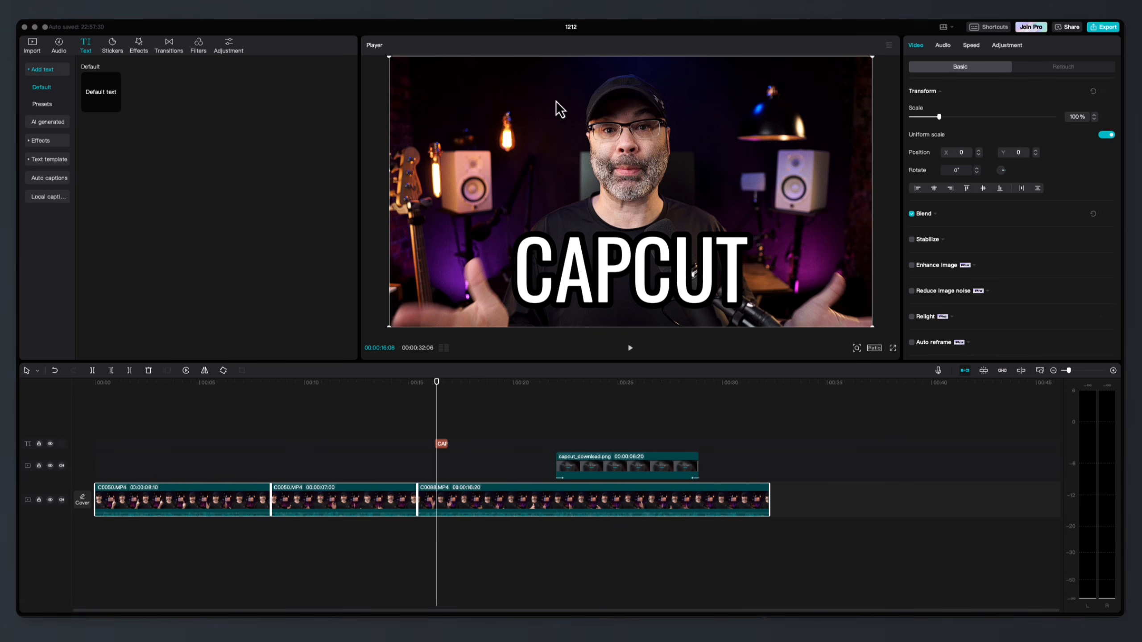
left_click(944, 46)
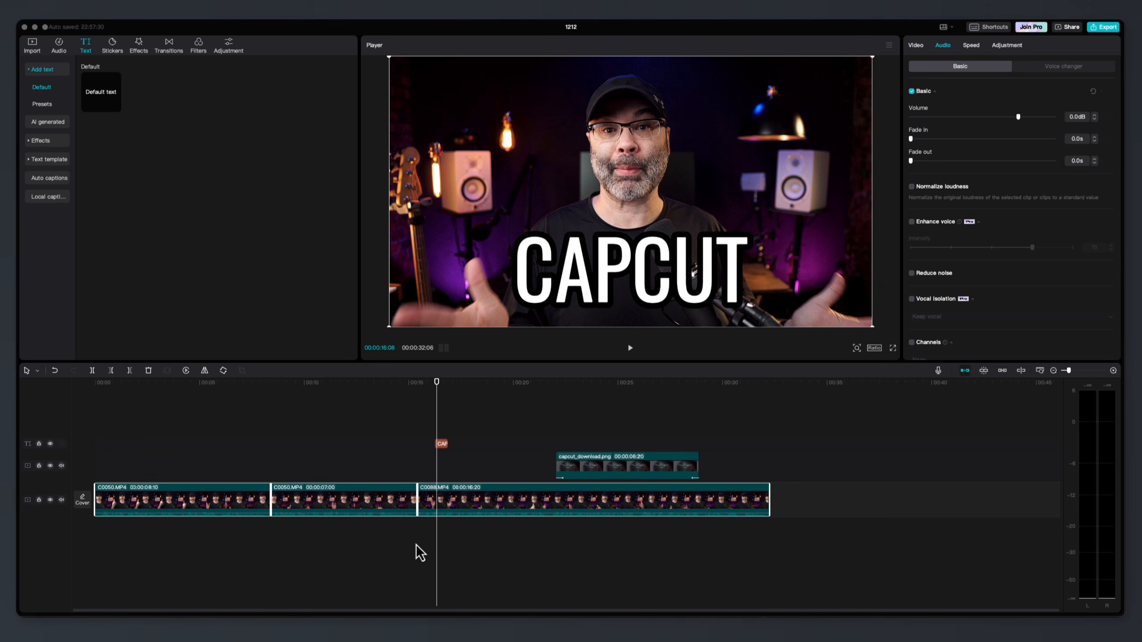
left_click(403, 543)
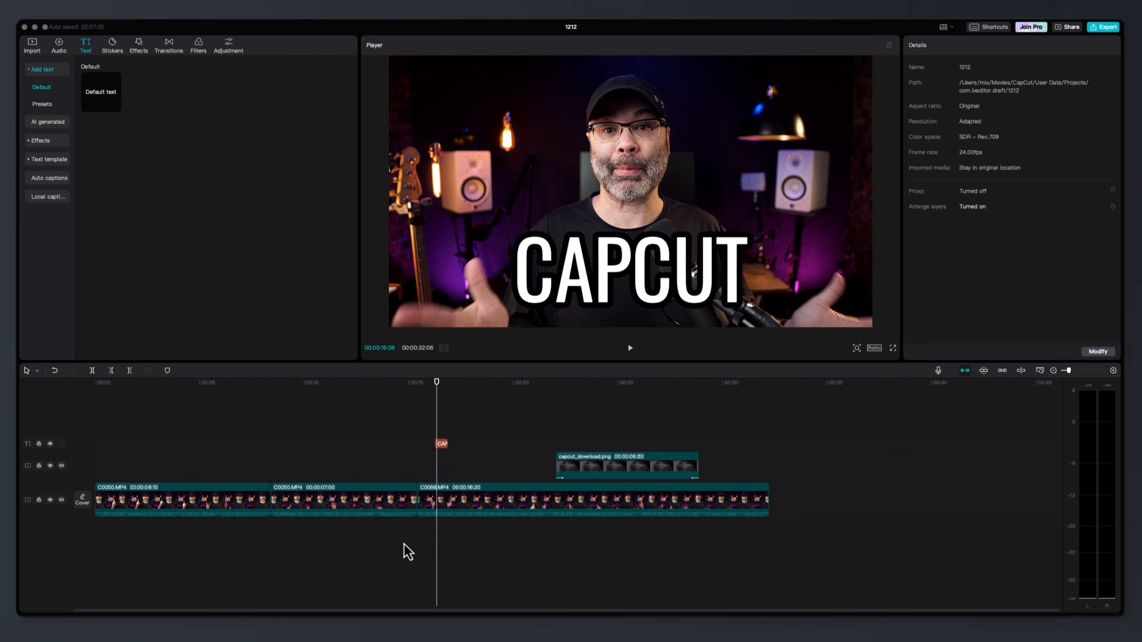
key("space")
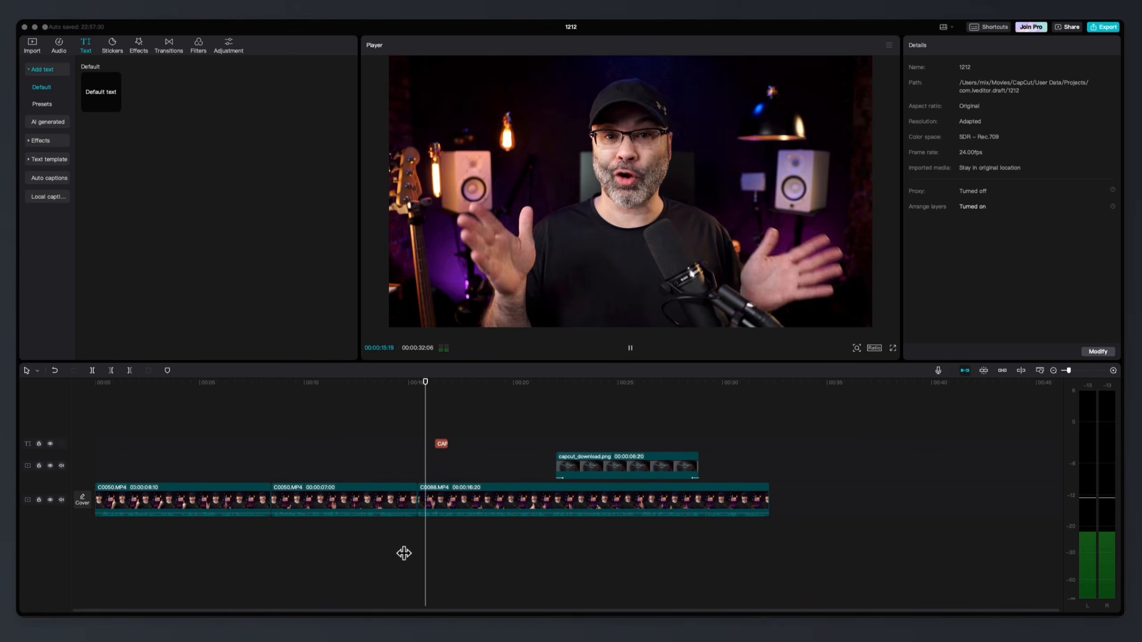
key("space")
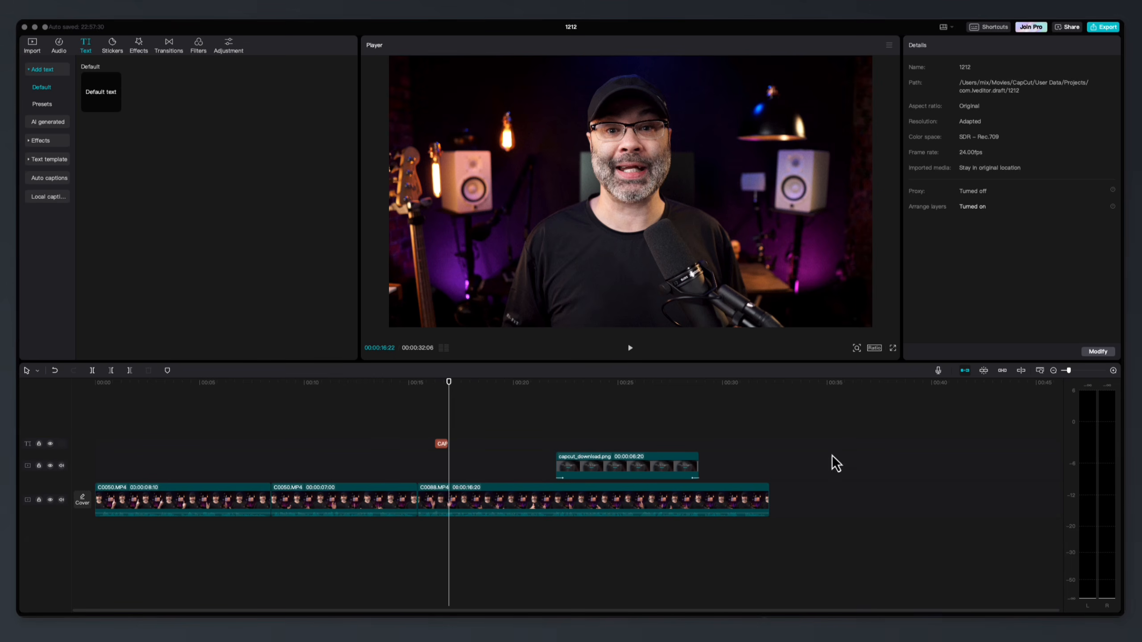
- Raise the volume of all three main-track clips together to 11.8 dB and play the sequence to check the level
left_click_drag(826, 510, 196, 517)
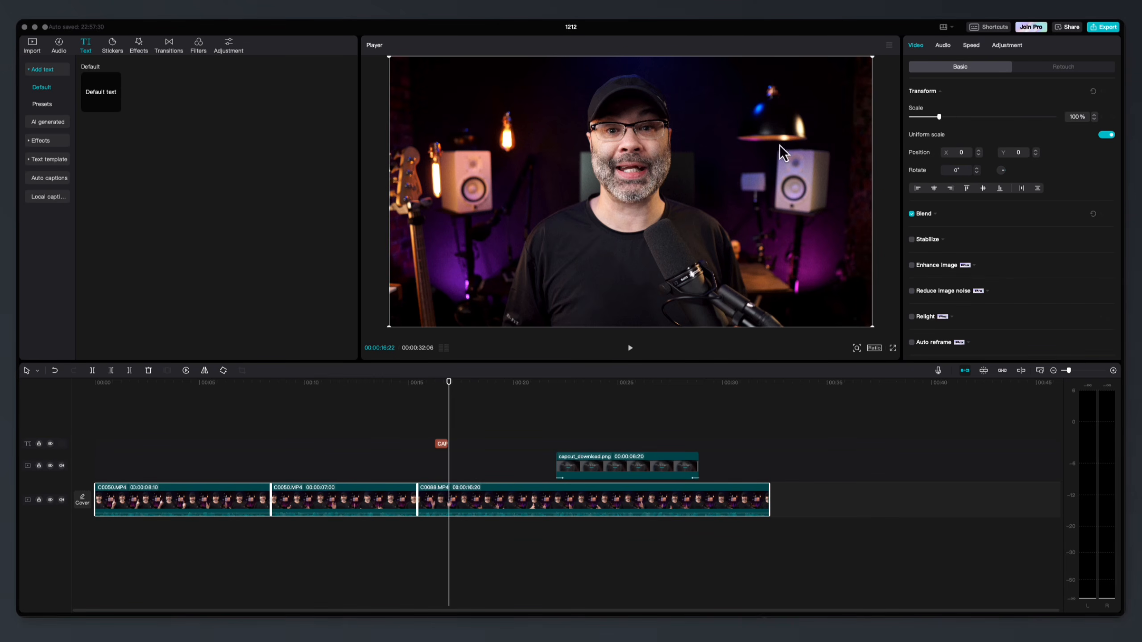
left_click(948, 46)
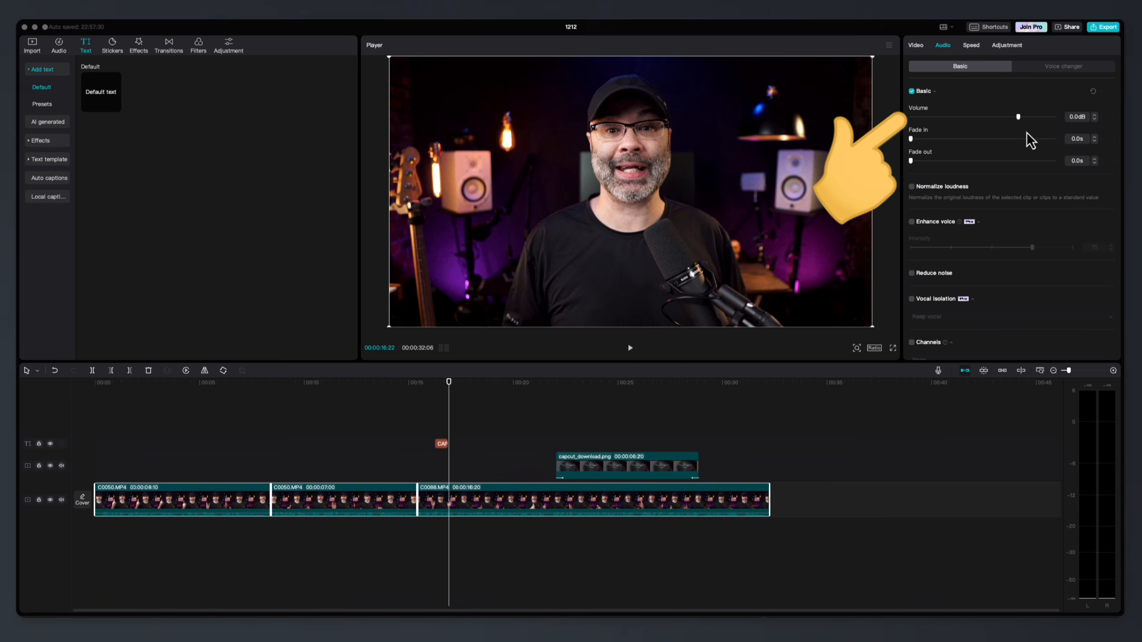
mouse_move(1018, 120)
left_mouse_down()
mouse_move(1079, 110)
mouse_move(1005, 114)
mouse_move(1038, 112)
left_mouse_up()
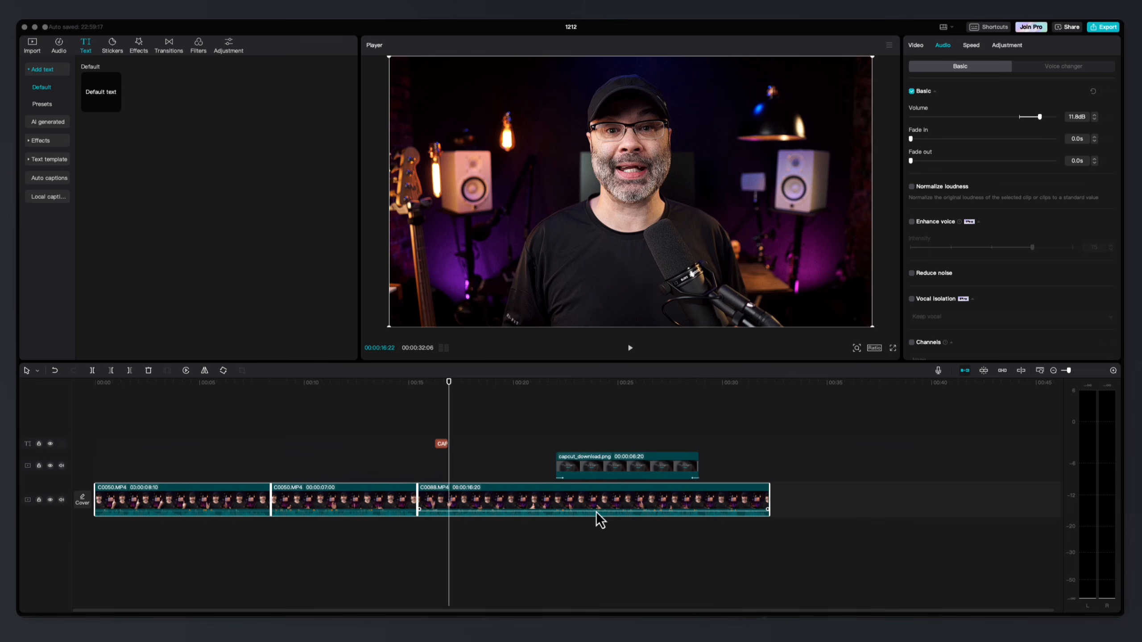
key("space")
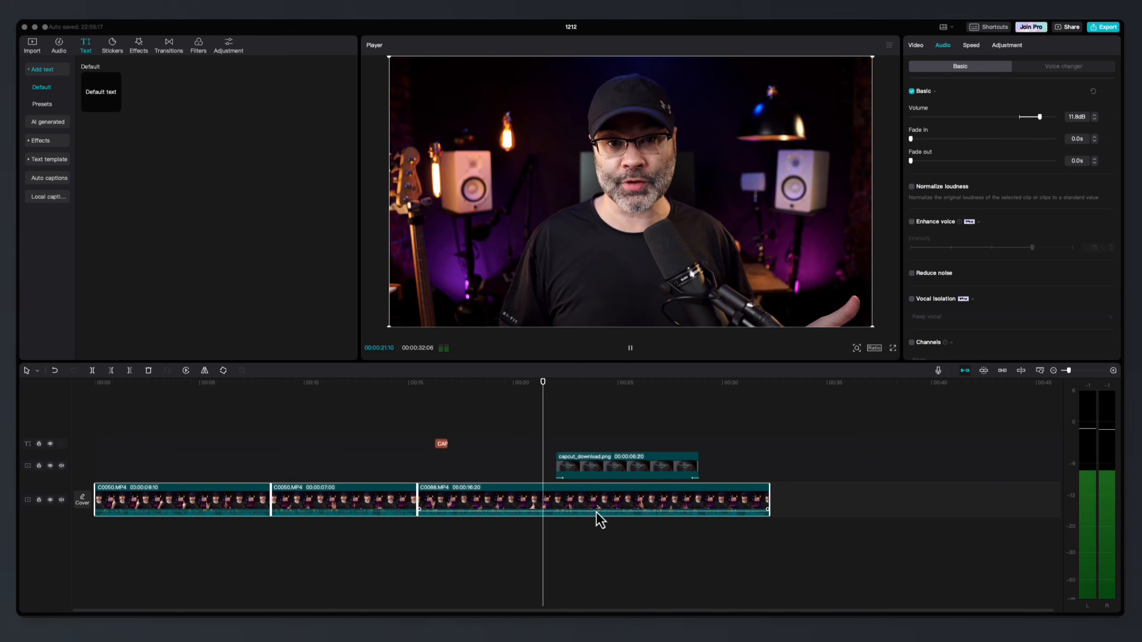
key("space")
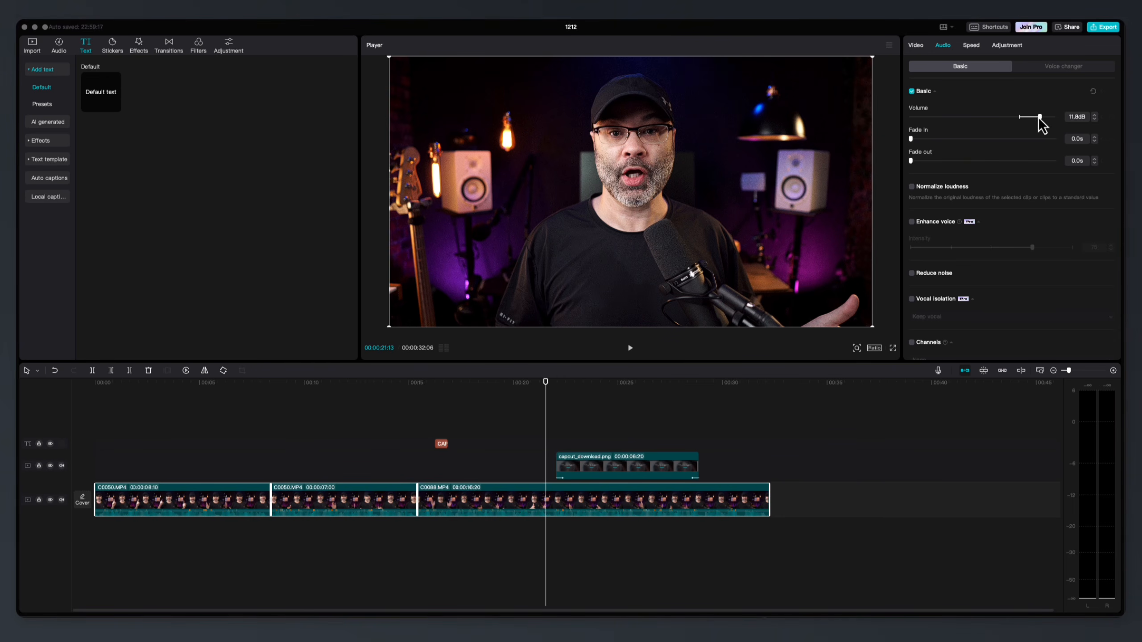
- Lower the shared volume of the three selected main-track clips to 2.2 dB and deselect them
left_click_drag(1039, 117, 1029, 117)
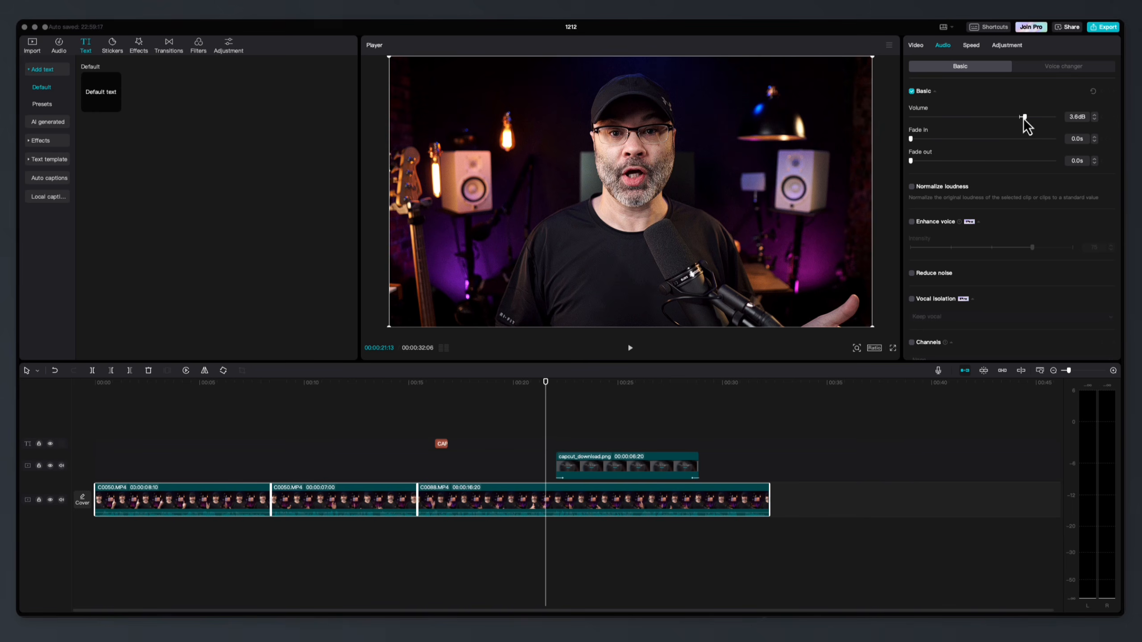
left_click(1095, 121)
left_click(1094, 120)
left_click(1095, 120)
left_click(1094, 121)
left_click(1094, 121)
left_click(497, 570)
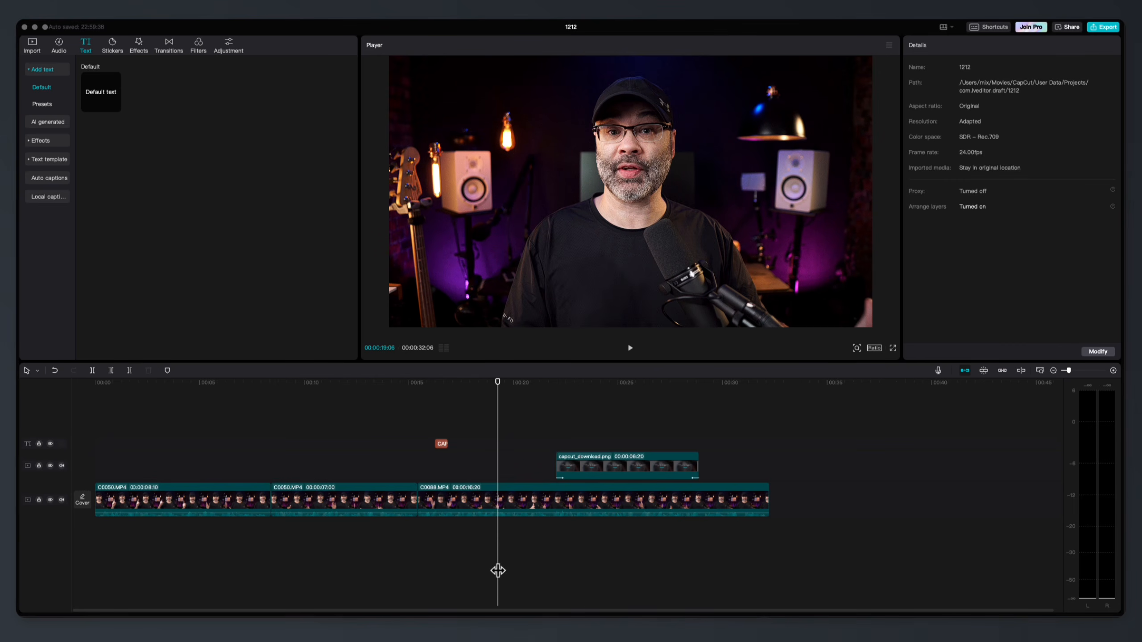
- Set only the third main-track clip's volume to 4.1 dB and compare it with the volume of the two C0050.MP4 clips
left_click(474, 501)
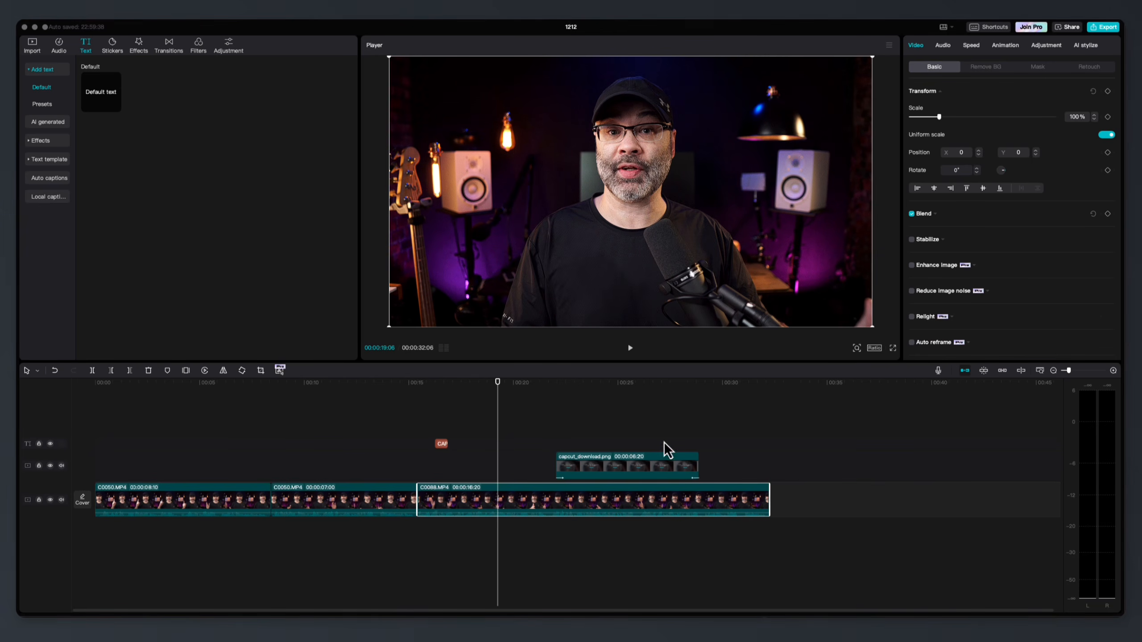
left_click(943, 45)
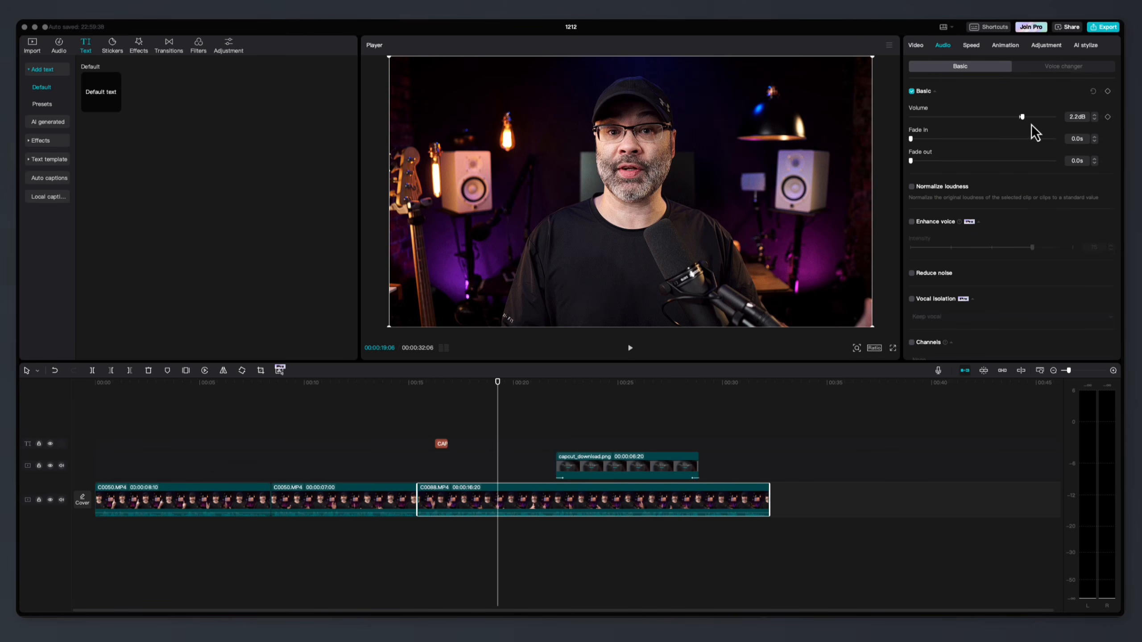
left_click_drag(1022, 117, 1026, 117)
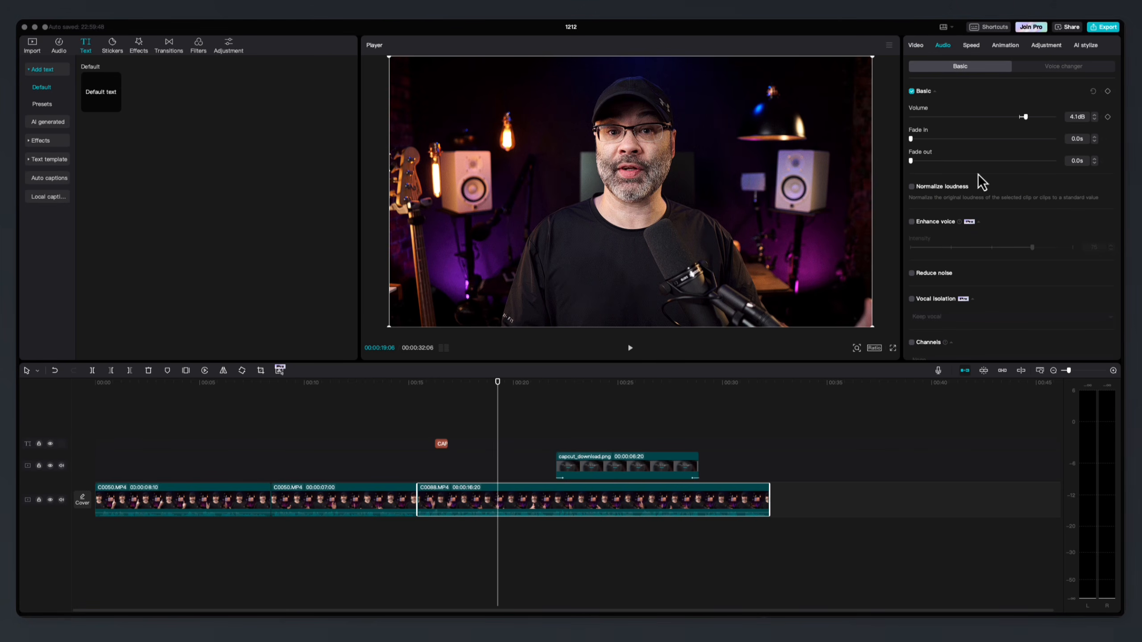
left_click(337, 507)
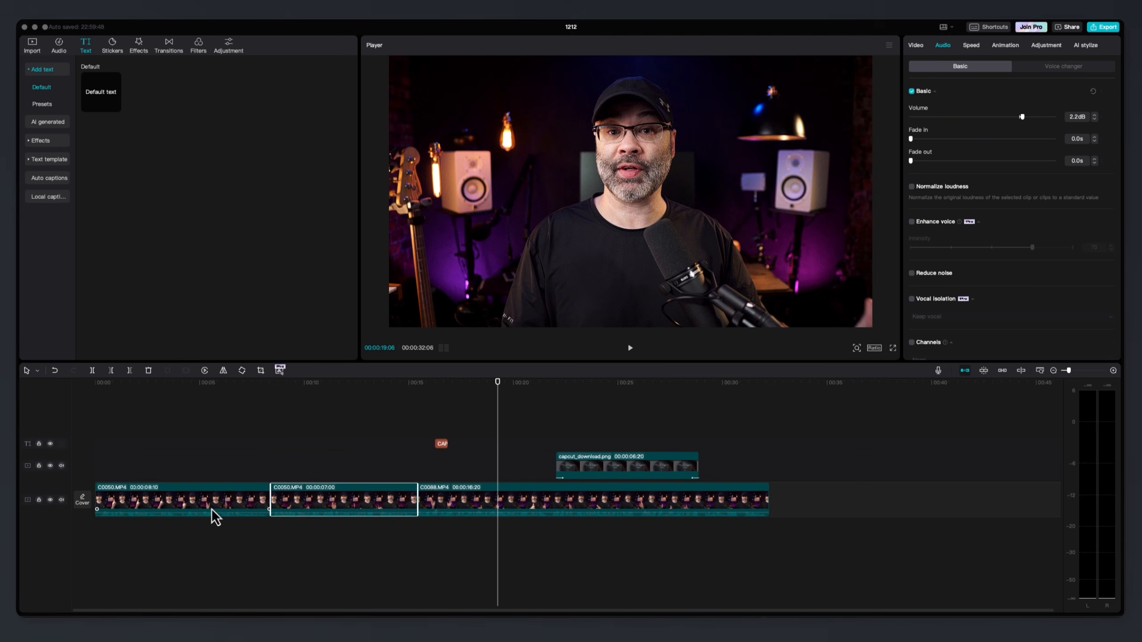
left_click(212, 509)
- Copy the third main-track clip's attributes and paste all its video and audio attributes onto both C0050.MP4 clips
left_click(467, 498)
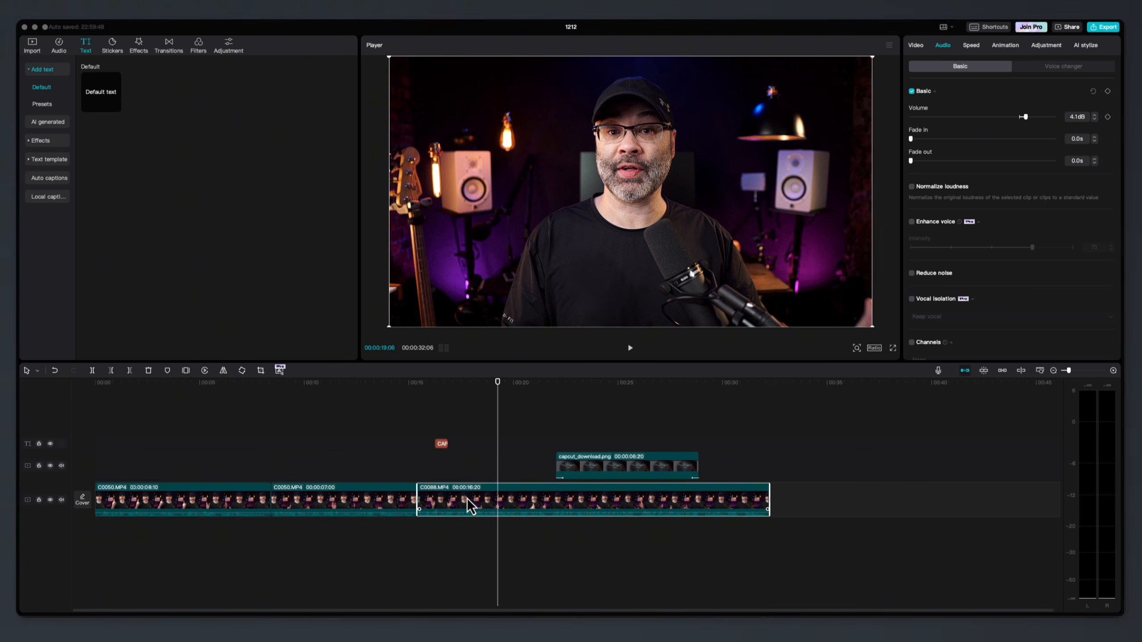
right_click(467, 497)
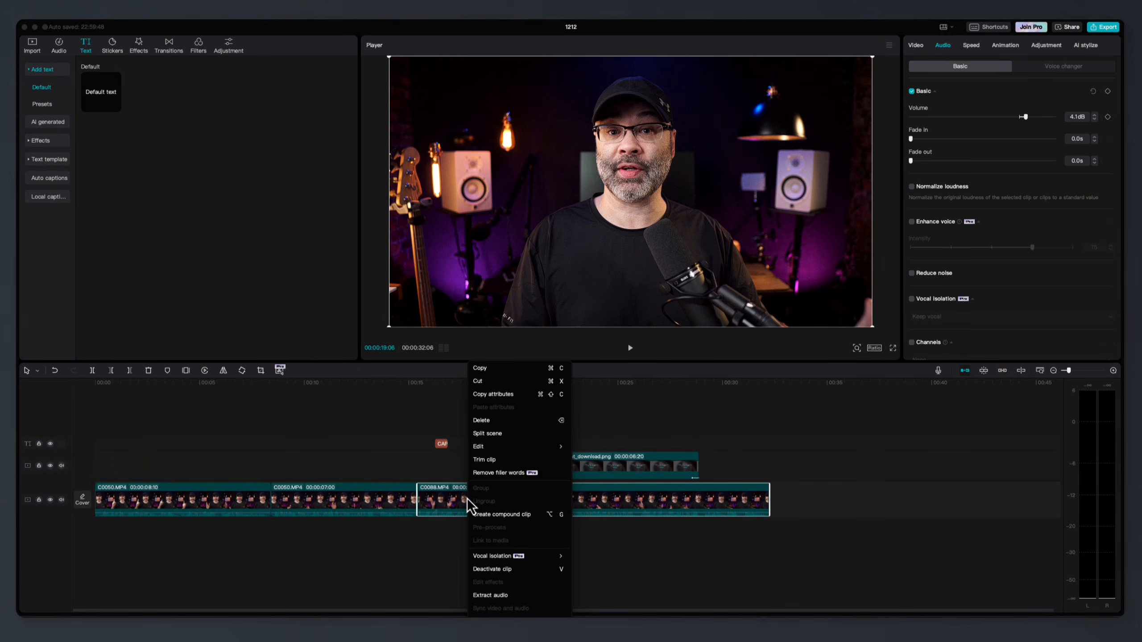
left_click(498, 394)
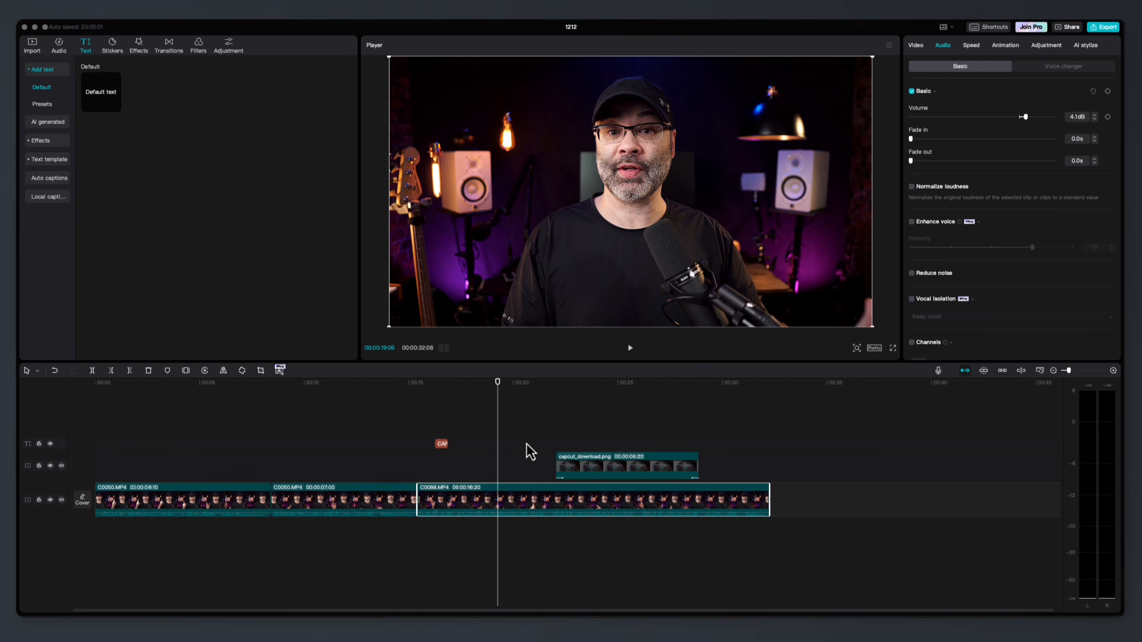
left_click(335, 504)
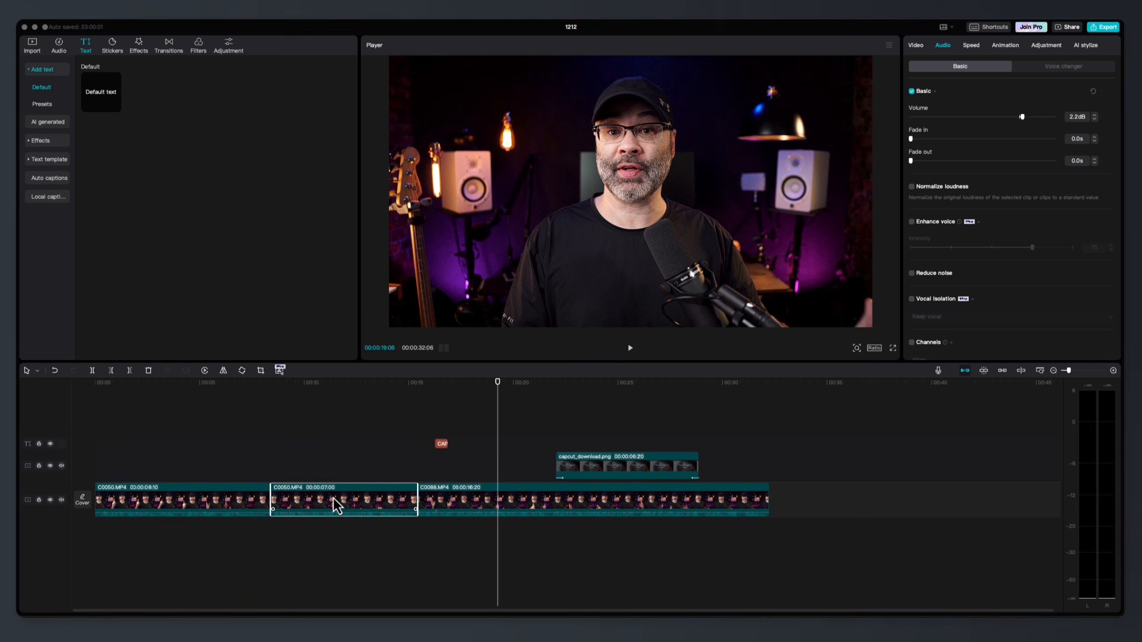
left_click_drag(252, 463, 311, 500)
right_click(312, 501)
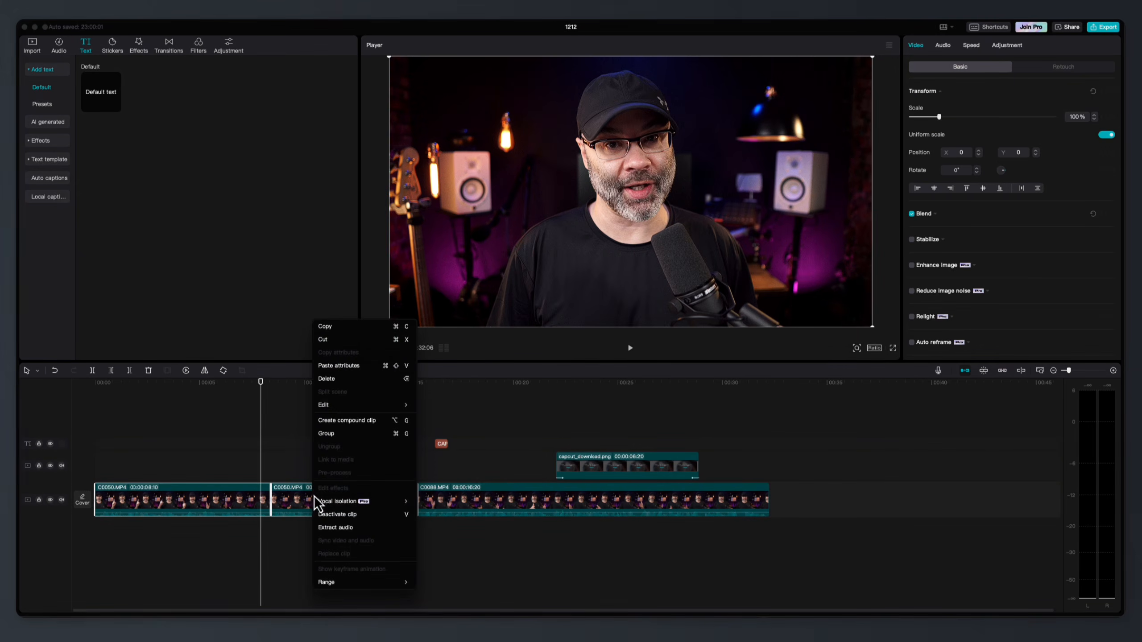
left_click(358, 369)
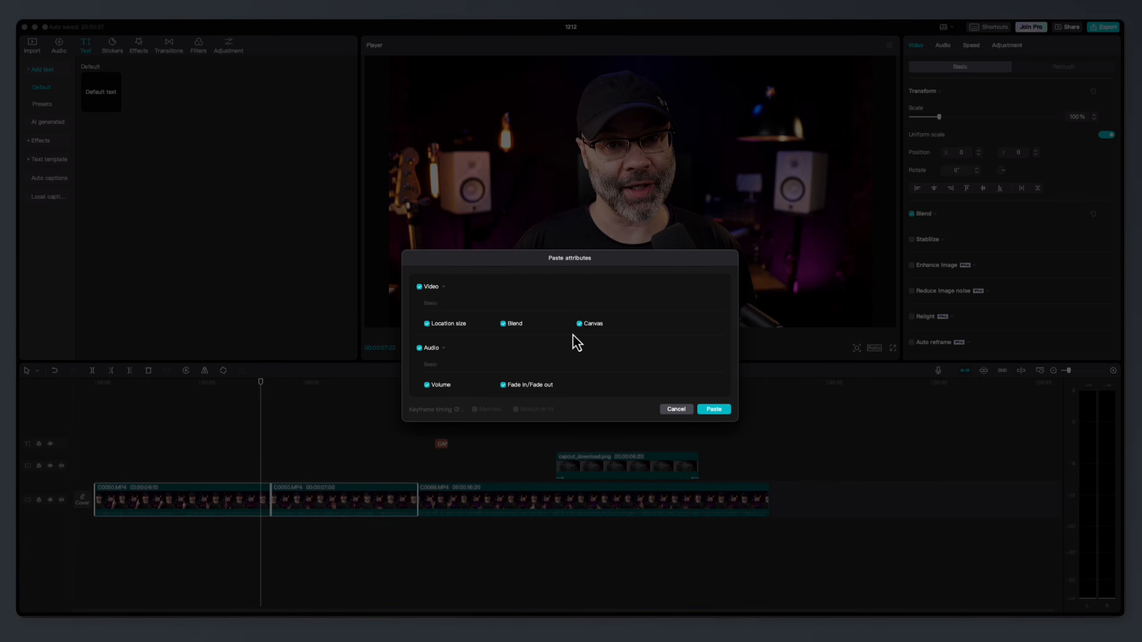
left_click(714, 411)
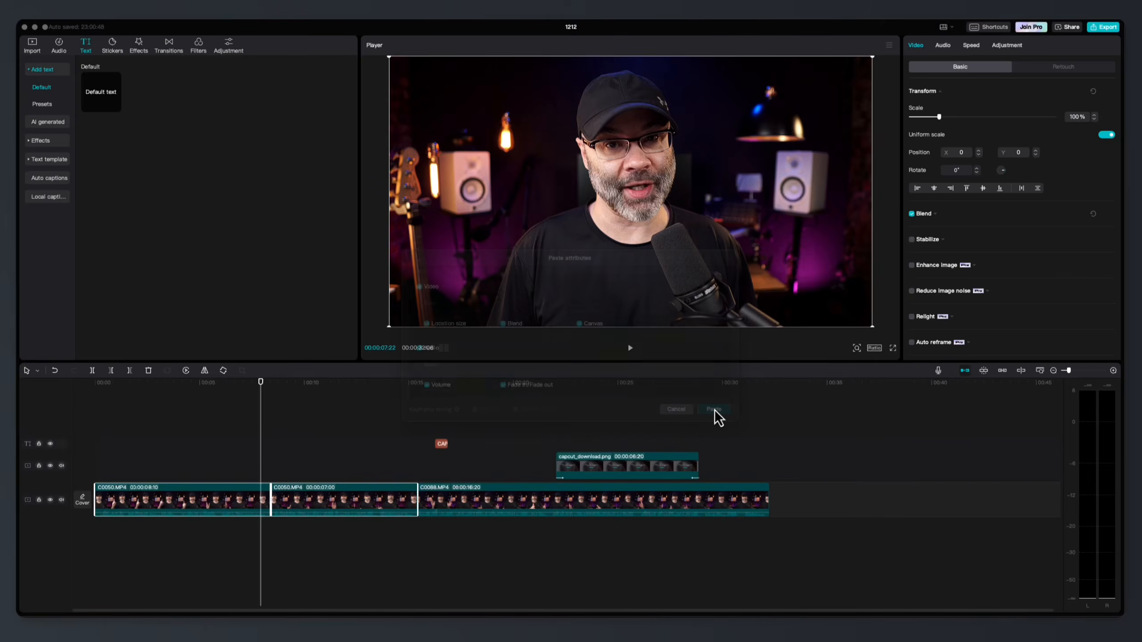
- Select each of the three main-track clips in turn to check them after pasting attributes, and deselect them
left_click(494, 503)
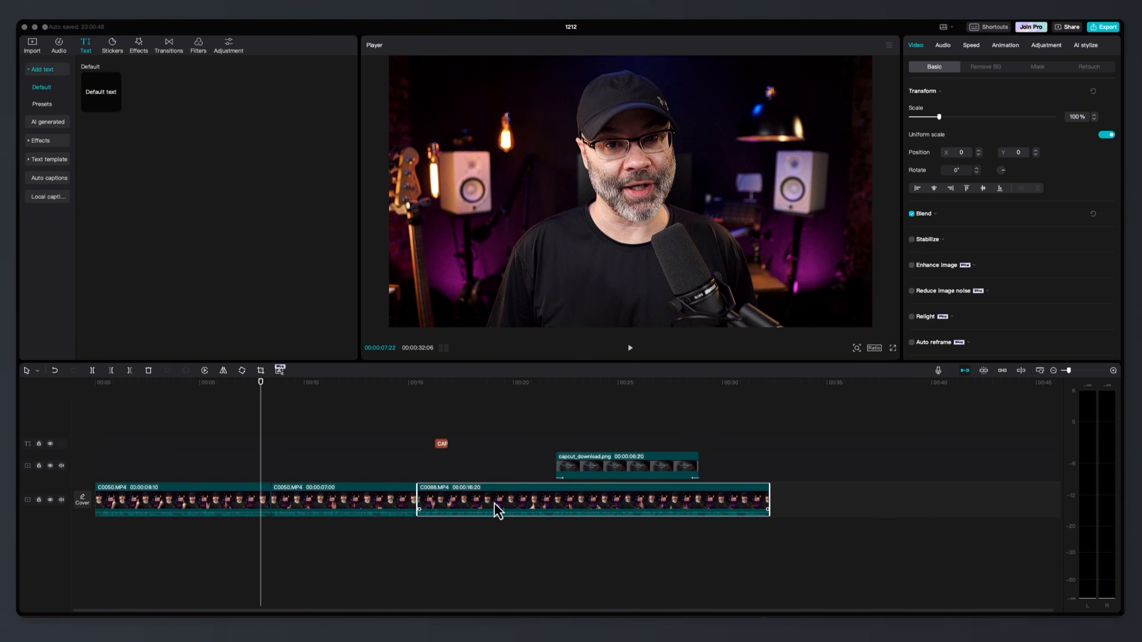
left_click(316, 501)
left_click(248, 498)
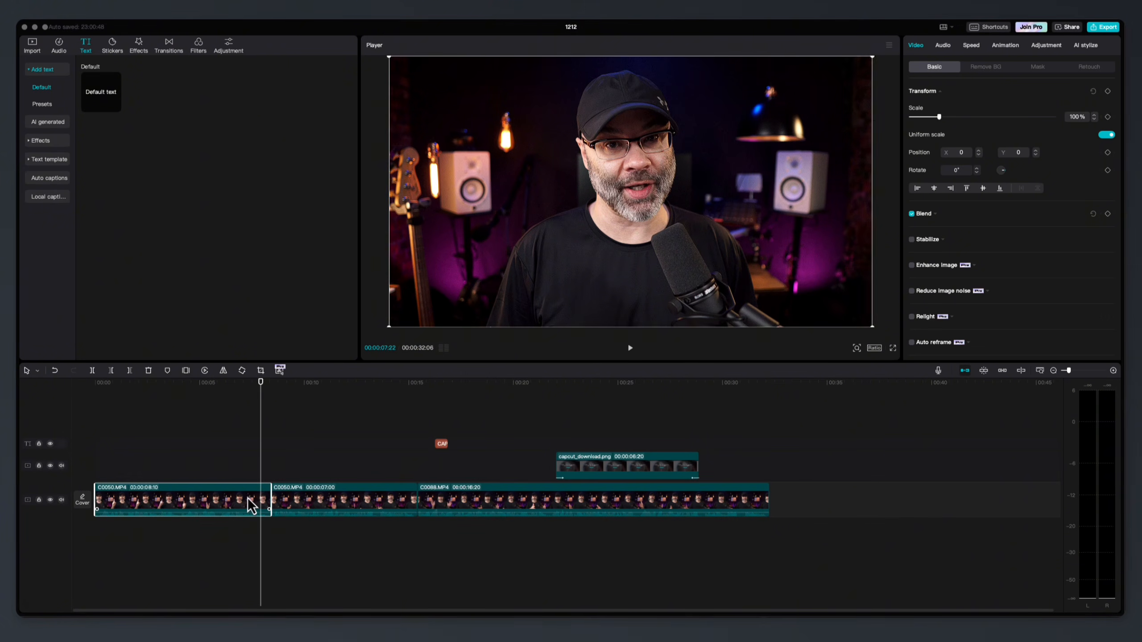
left_click(279, 556)
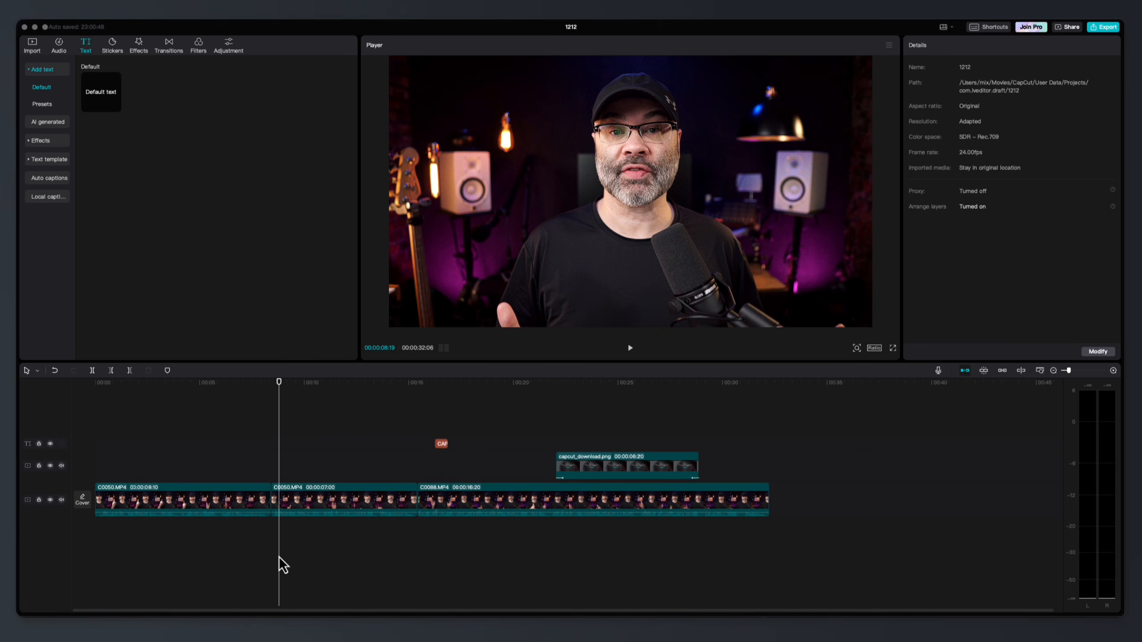
- Rename the project CapCut_vid in its settings, review the frame rate and proxy options, and save
left_click(1097, 353)
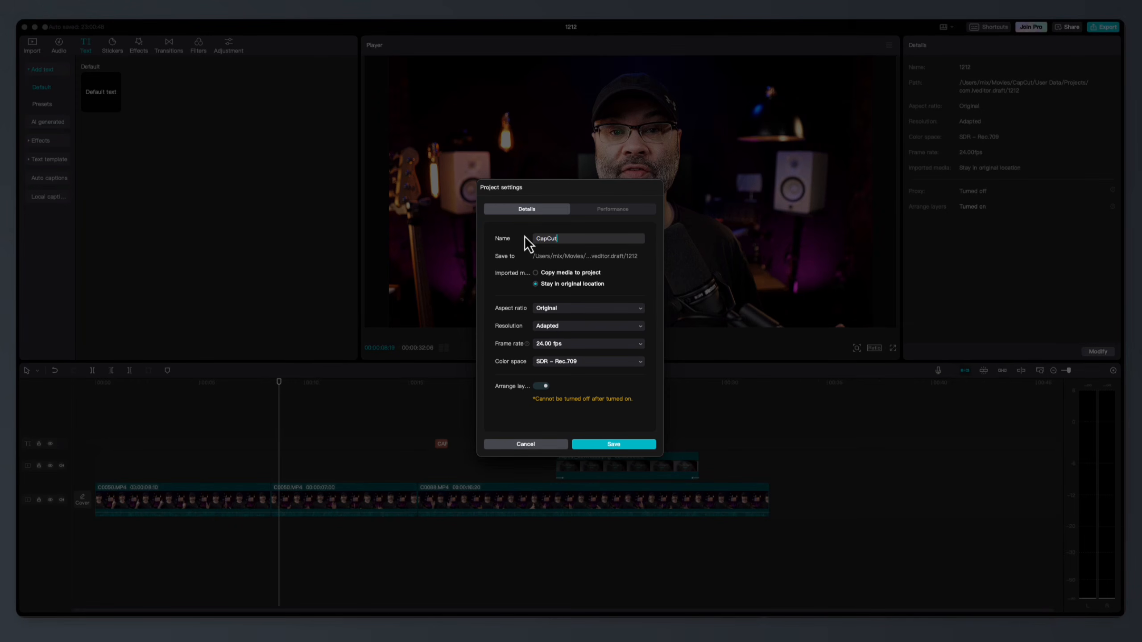
type("vid")
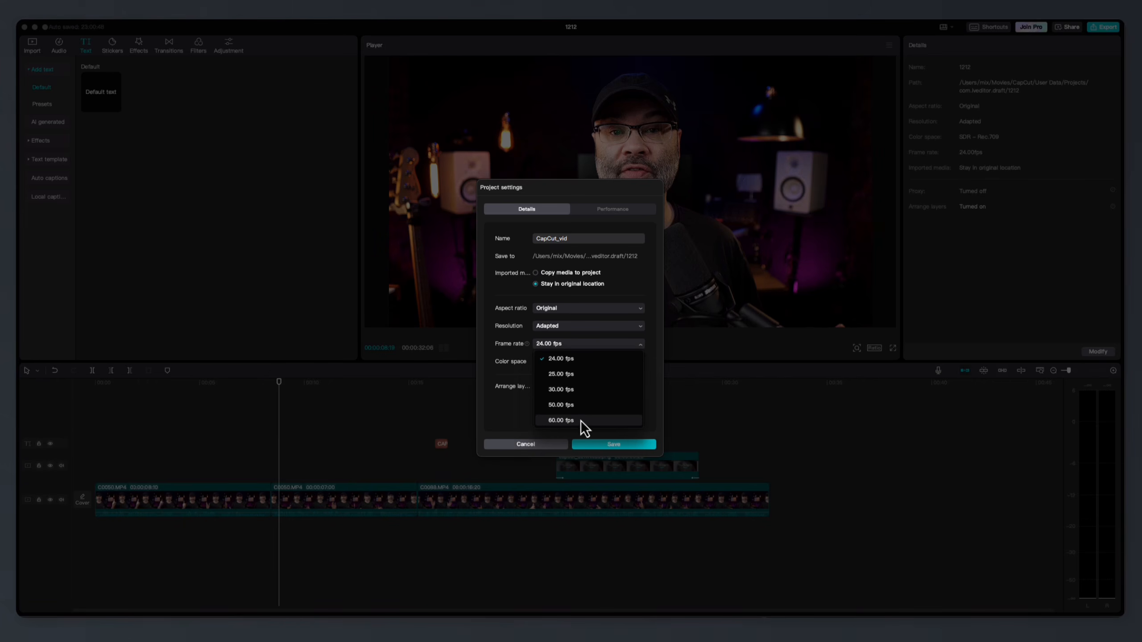
left_click(517, 419)
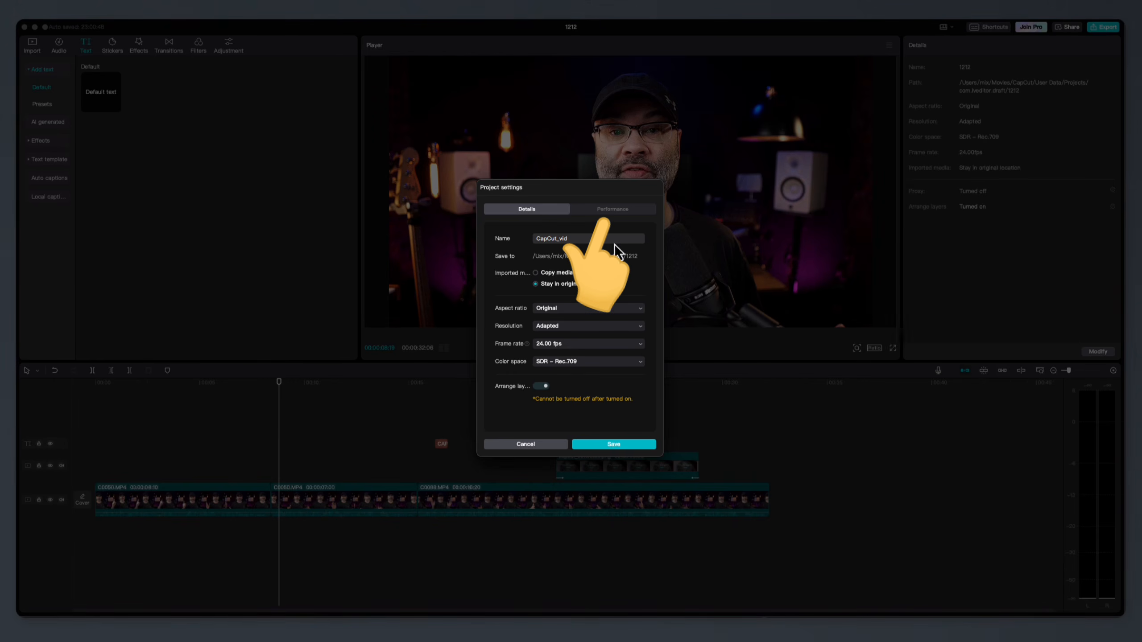
left_click(624, 210)
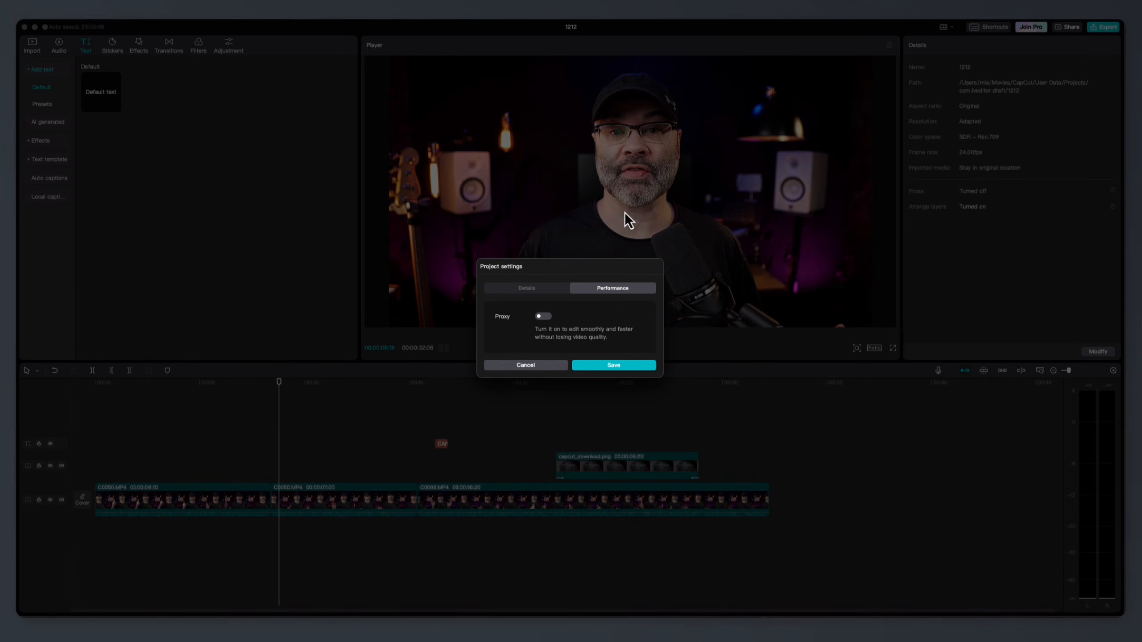
left_click(551, 290)
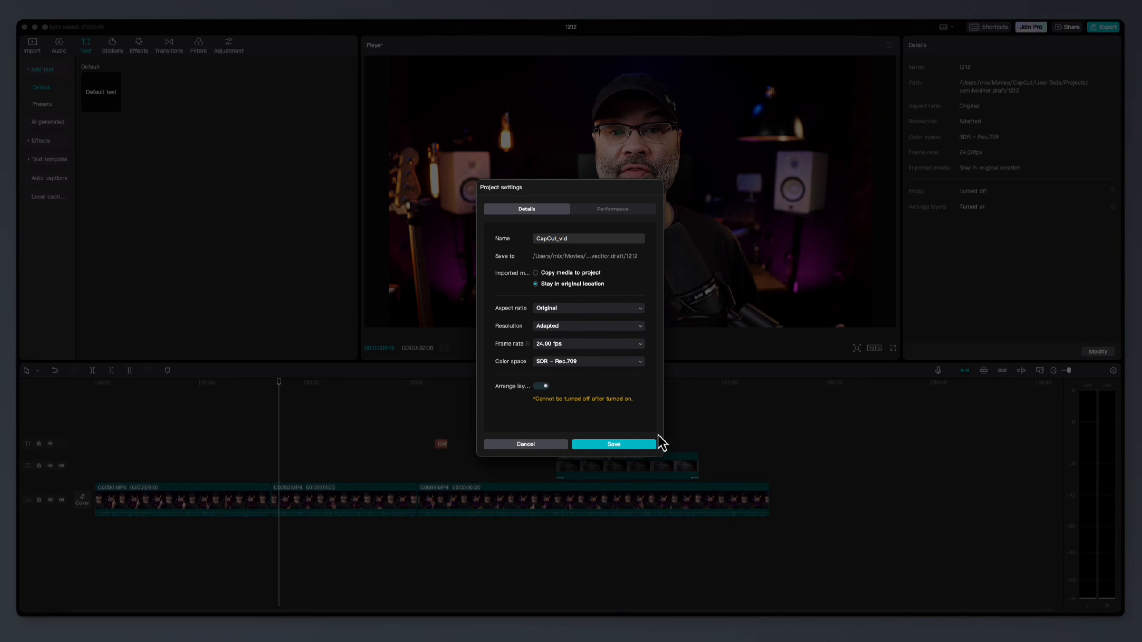
left_click(627, 446)
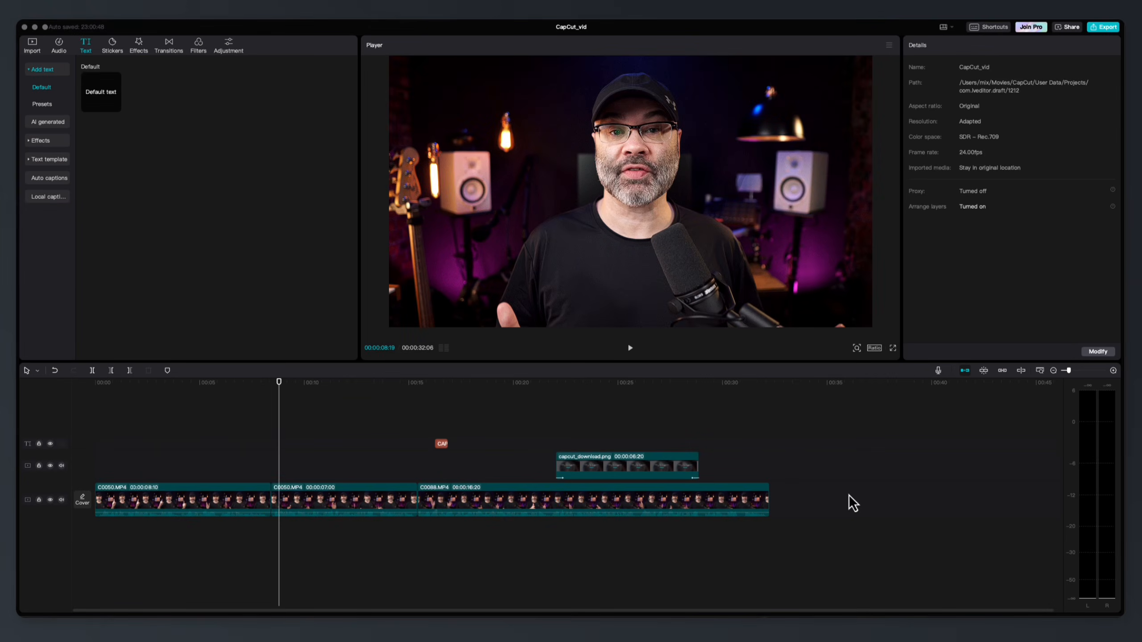
- Open the export settings for the CapCut_vid project and review the available video resolutions
left_click(1103, 30)
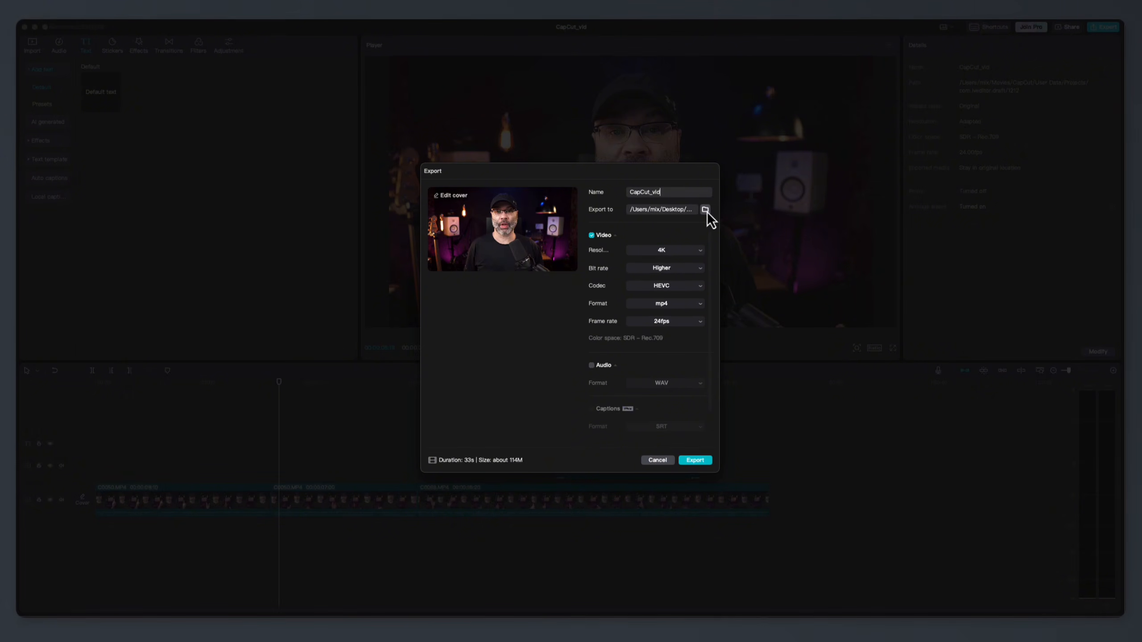
left_click(671, 252)
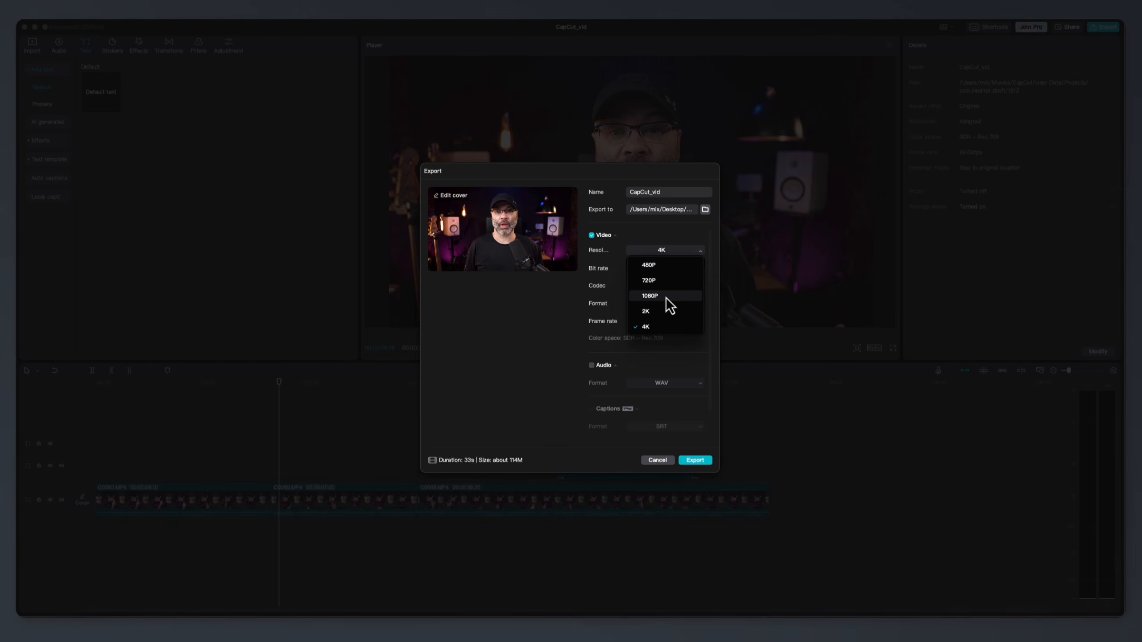
left_click(590, 294)
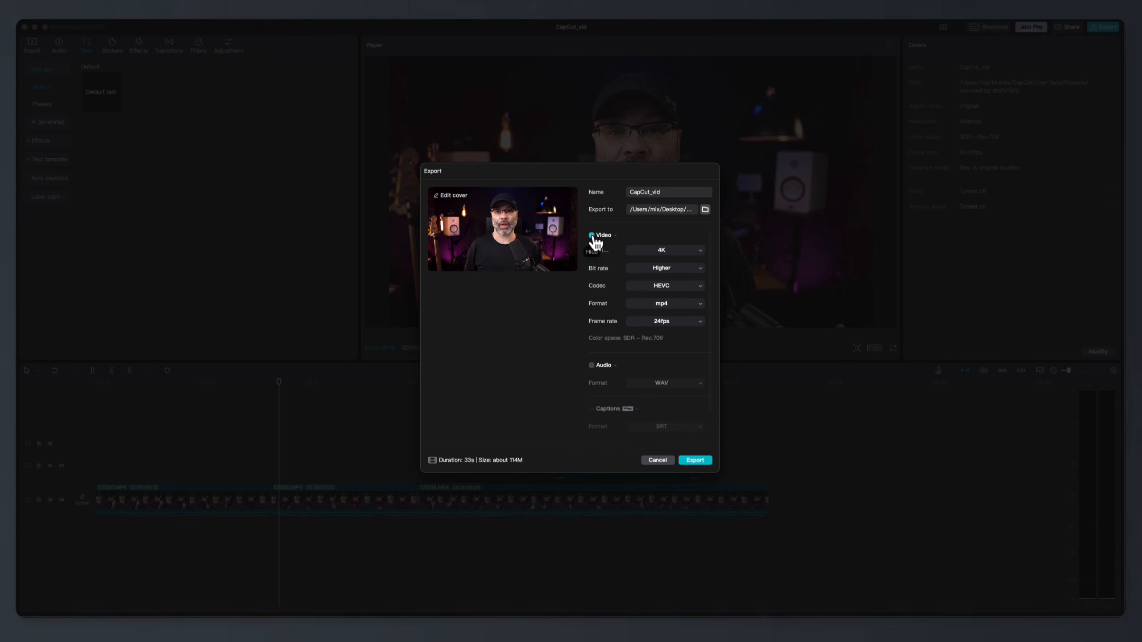
- Try adding a separate audio file to the export and exporting only WAV audio, and switch back to video-only export
left_click(592, 366)
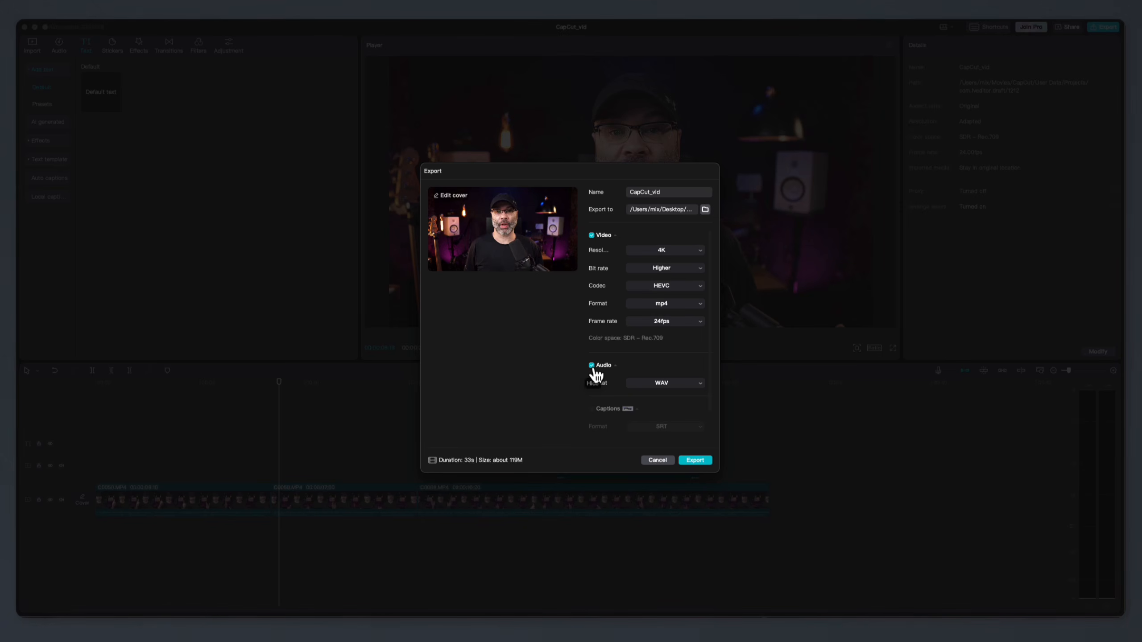
left_click(590, 368)
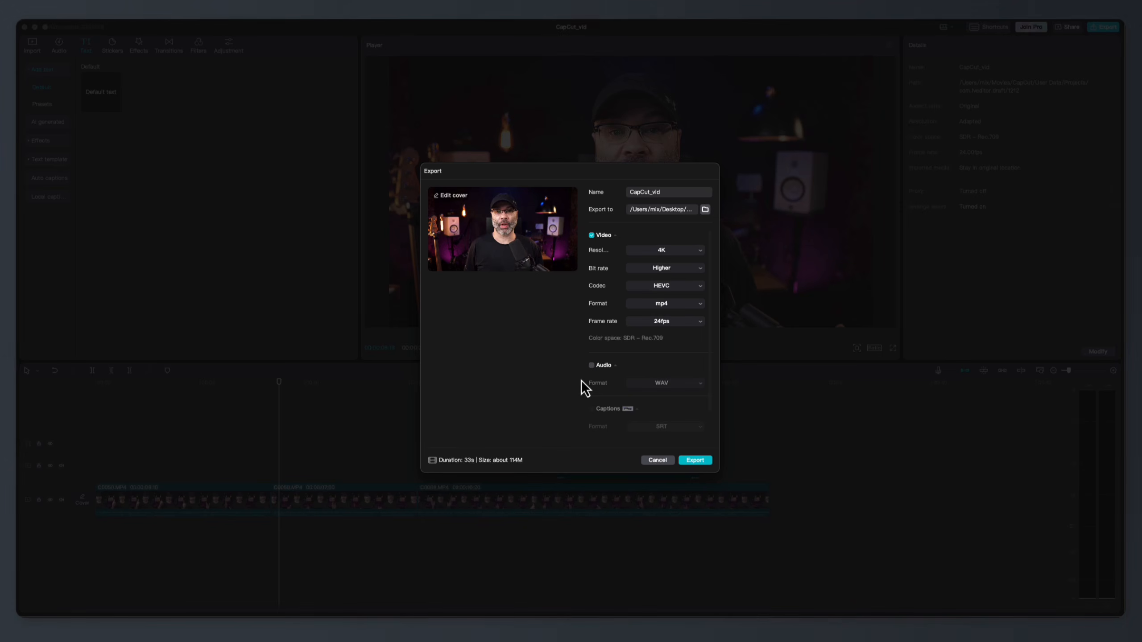
left_click(592, 235)
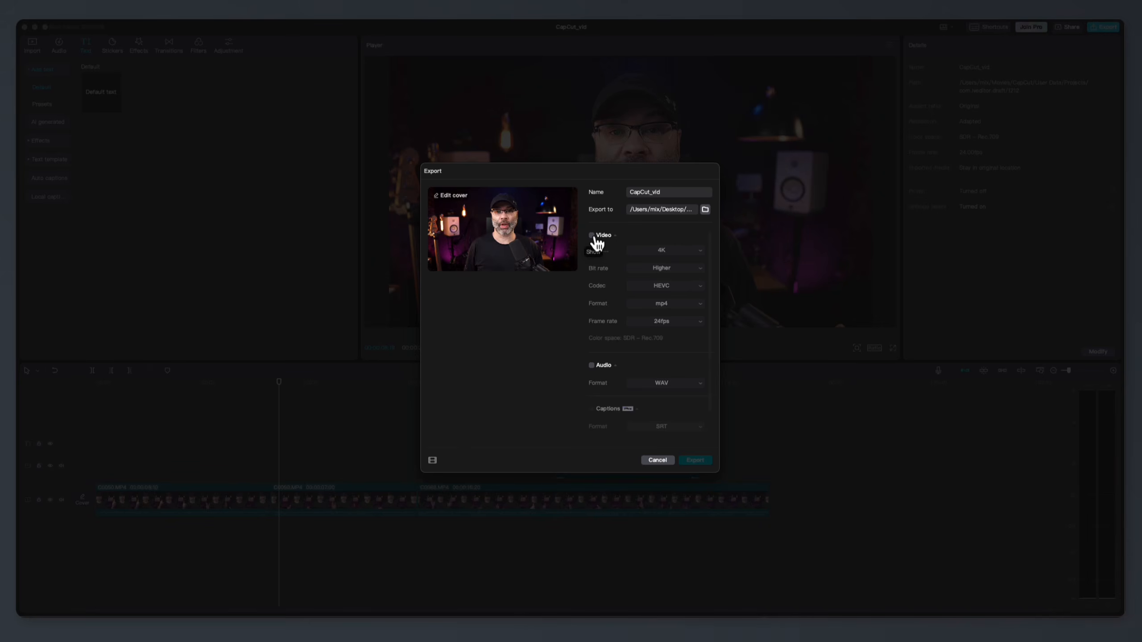
left_click(587, 367)
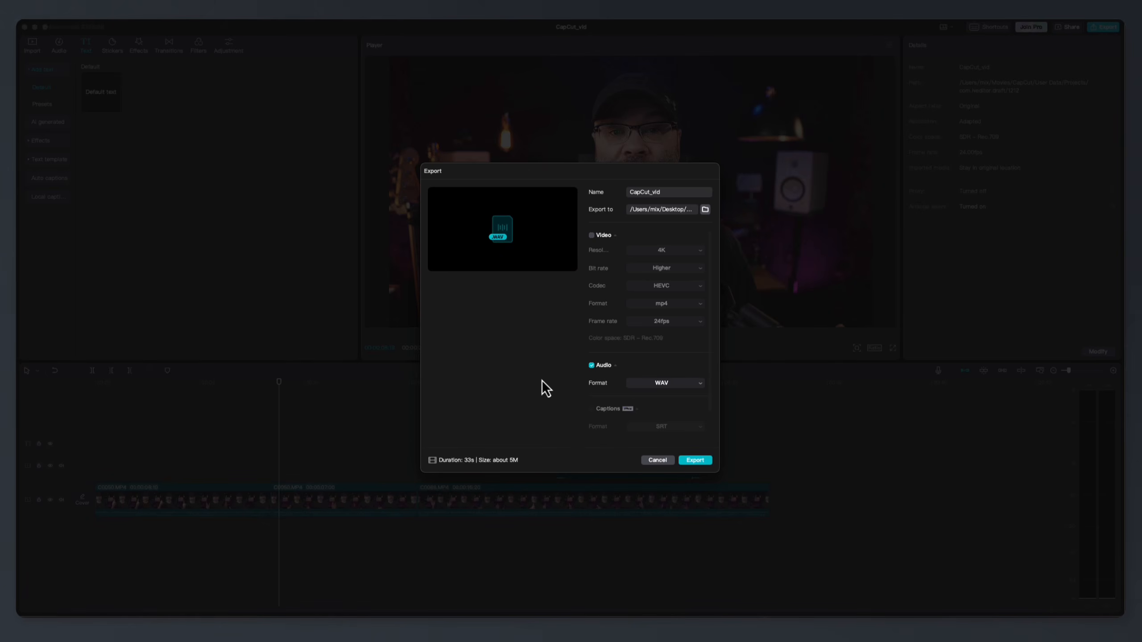
left_click(687, 385)
left_click(569, 369)
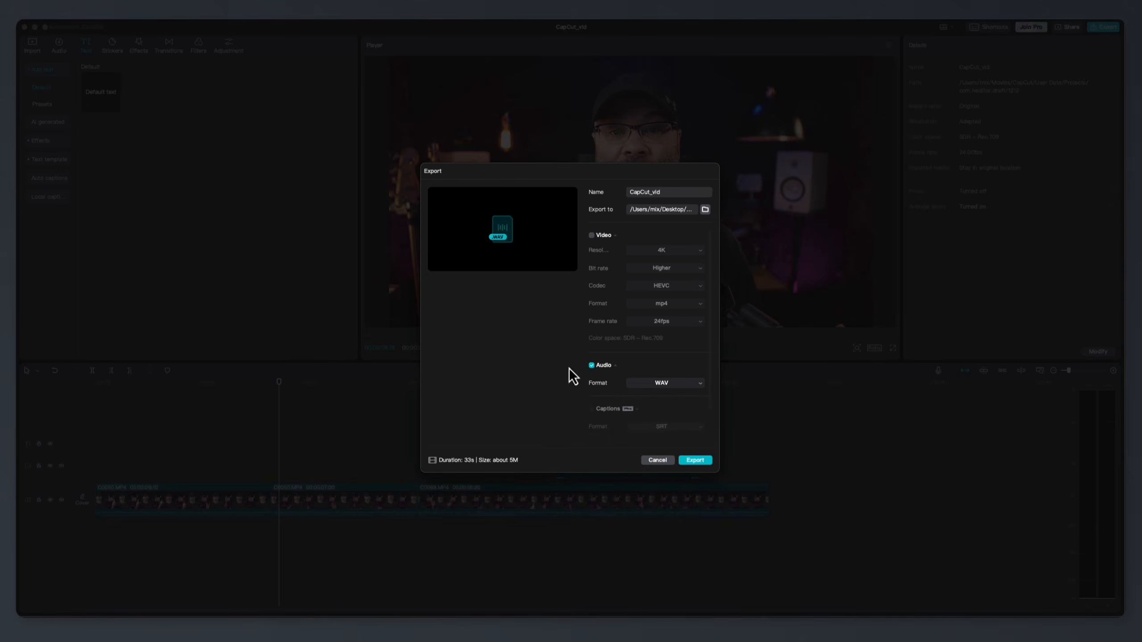
left_click(591, 366)
left_click(591, 235)
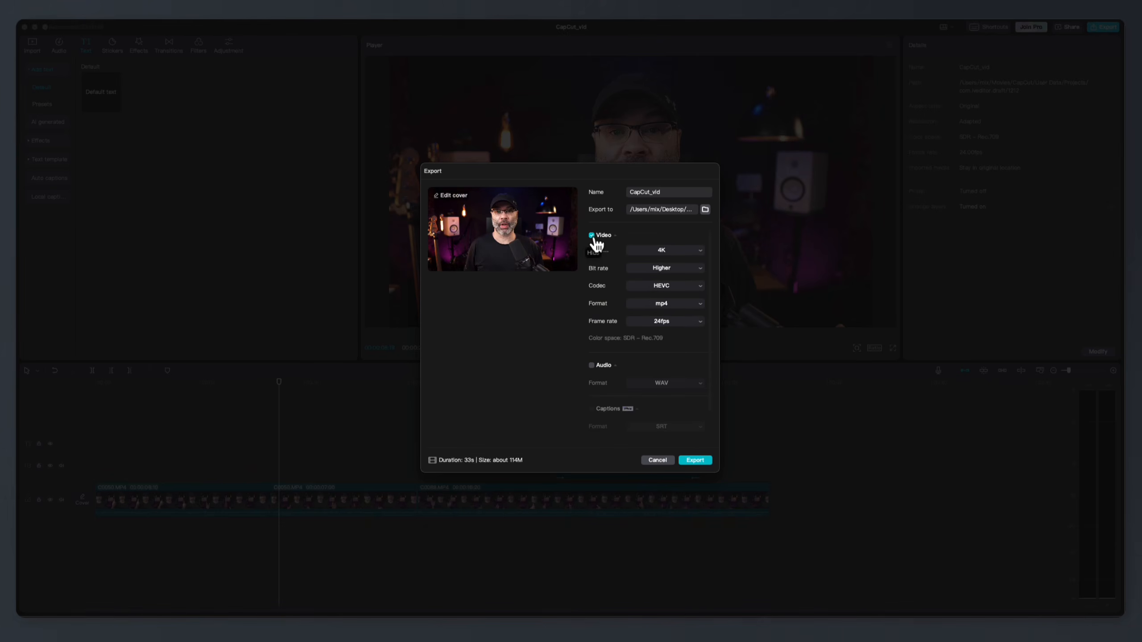